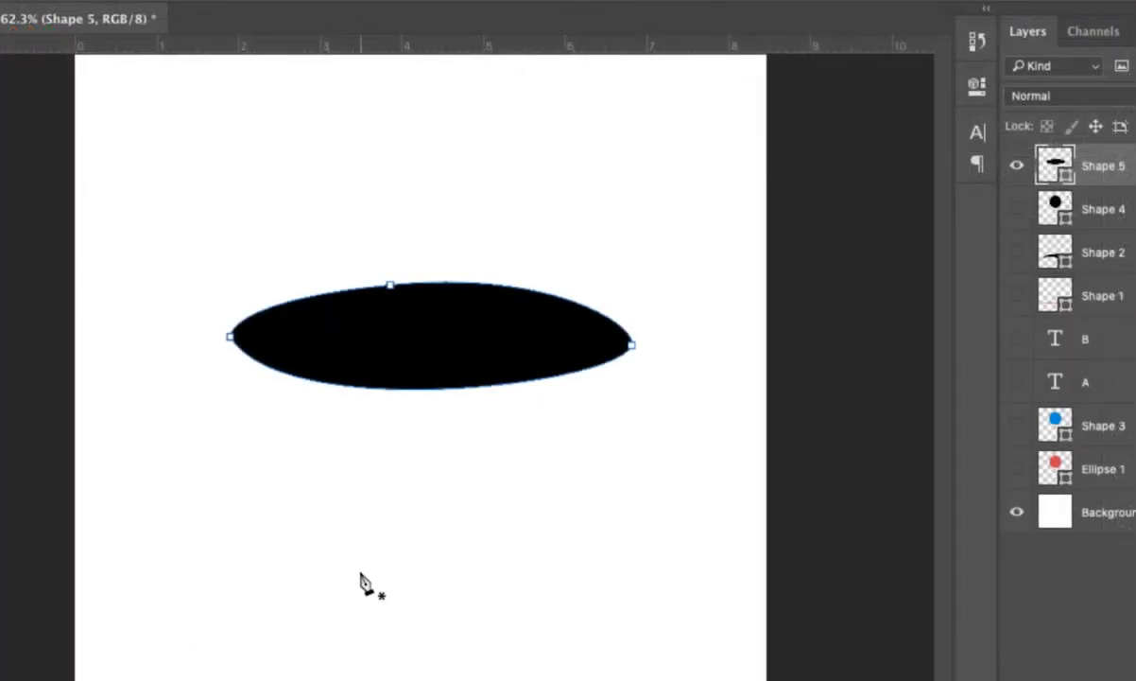
- Draw a closed, rounded bowl body with the Pen tool beneath the black rim shape, curving down from both rim ends
left_click_drag(236, 569, 589, 574)
left_click(630, 352)
left_click(234, 333)
left_click(412, 571)
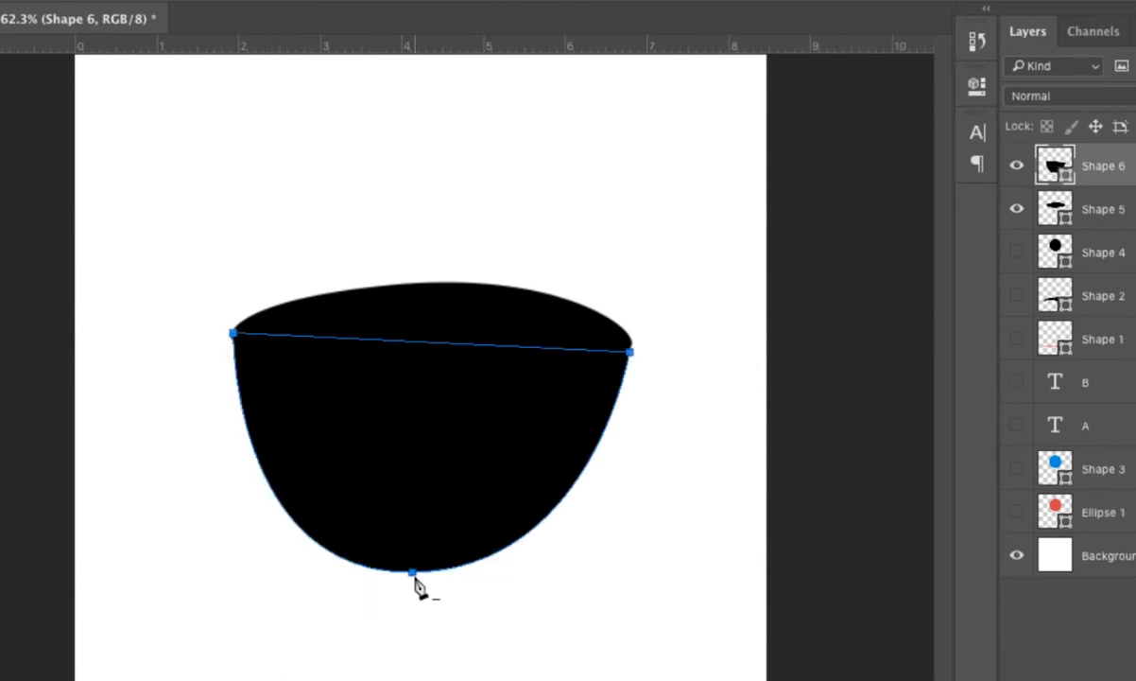
left_click_drag(412, 572, 431, 522)
- Place the bowl body layer beneath Shape 5 and recolour the body mid-grey and the opening dark grey
left_click_drag(1104, 166, 1125, 227)
double_click(1055, 209)
mouse_move(621, 316)
left_mouse_down()
mouse_move(610, 268)
mouse_move(609, 333)
left_mouse_up()
left_click(1013, 161)
double_click(933, 200)
left_click(1013, 158)
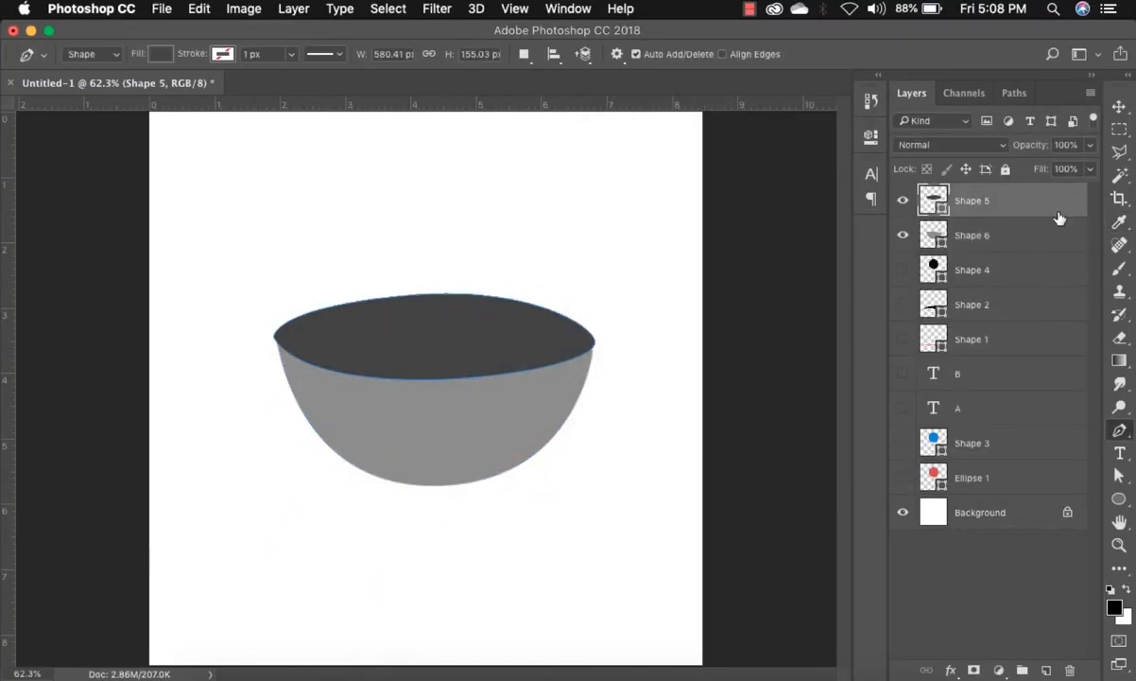
- Nudge the bowl body upward slightly so it meets the dark opening
left_click(1026, 236)
left_click(1119, 107)
key("Up")
key("Up")
key("Up")
key("Up")
key("Up")
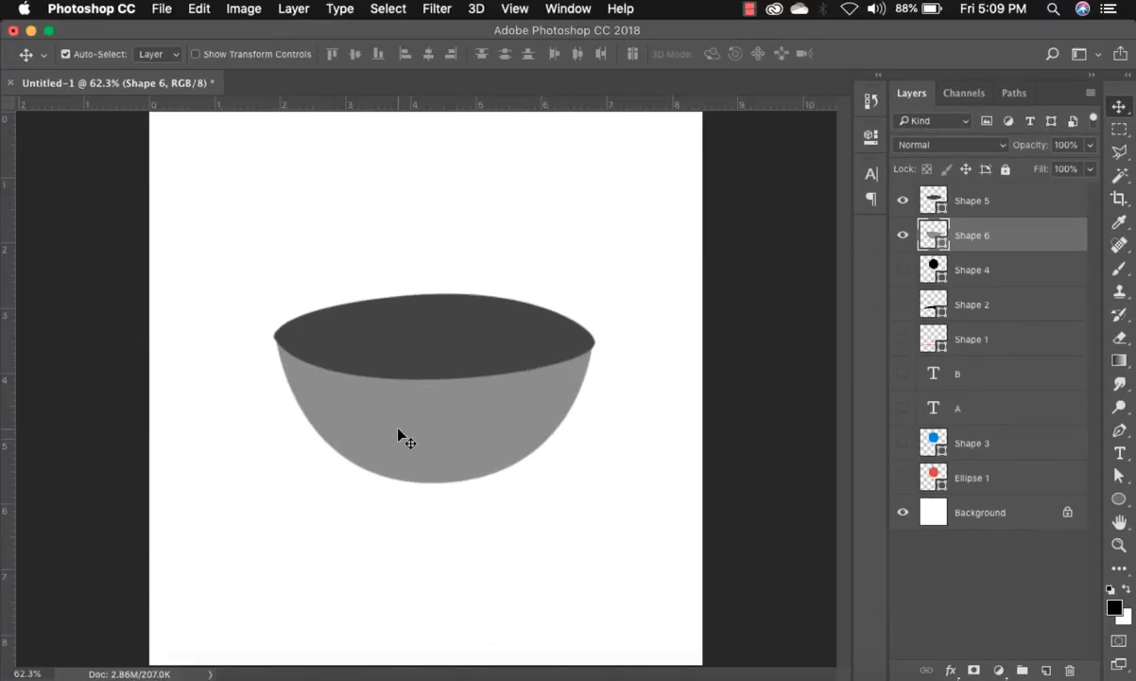
- Draw a closed curved shape with the Pen tool across the bowl's opening and upper body
key("p")
left_click(1028, 244, "super")
left_click(309, 379)
left_click_drag(460, 340, 529, 349)
left_click_drag(545, 392, 518, 434)
left_click_drag(309, 379, 332, 308)
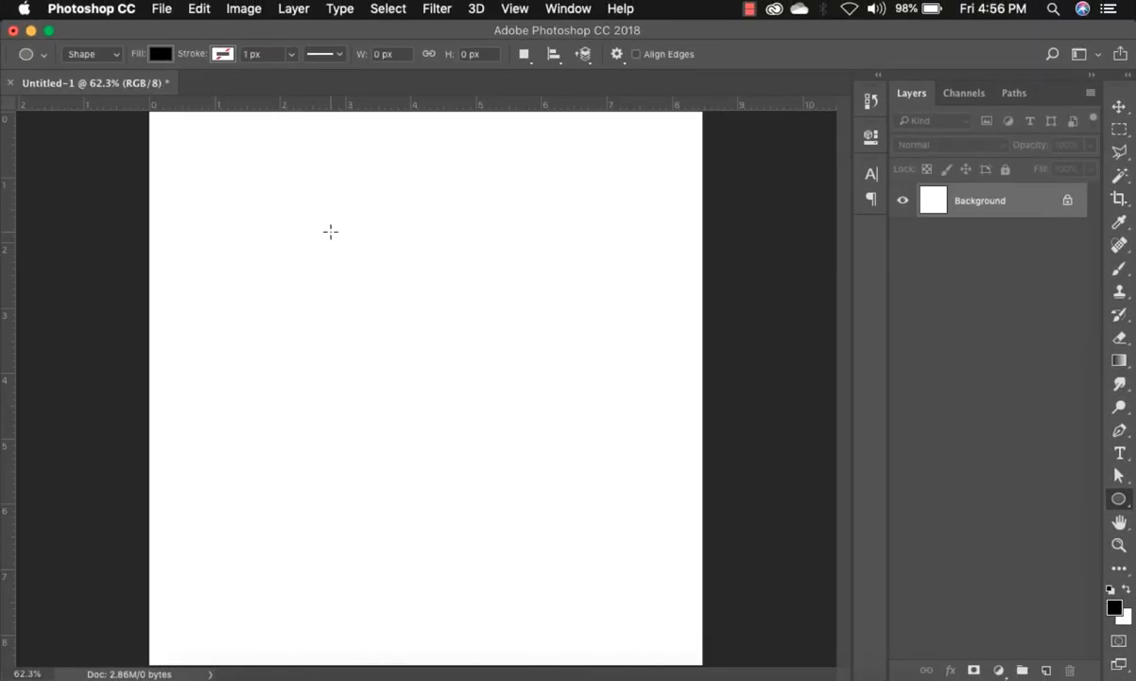
- Draw a circle of about 365 px in the upper middle of the canvas and fill it with red #d44747
left_click_drag(331, 232, 537, 436)
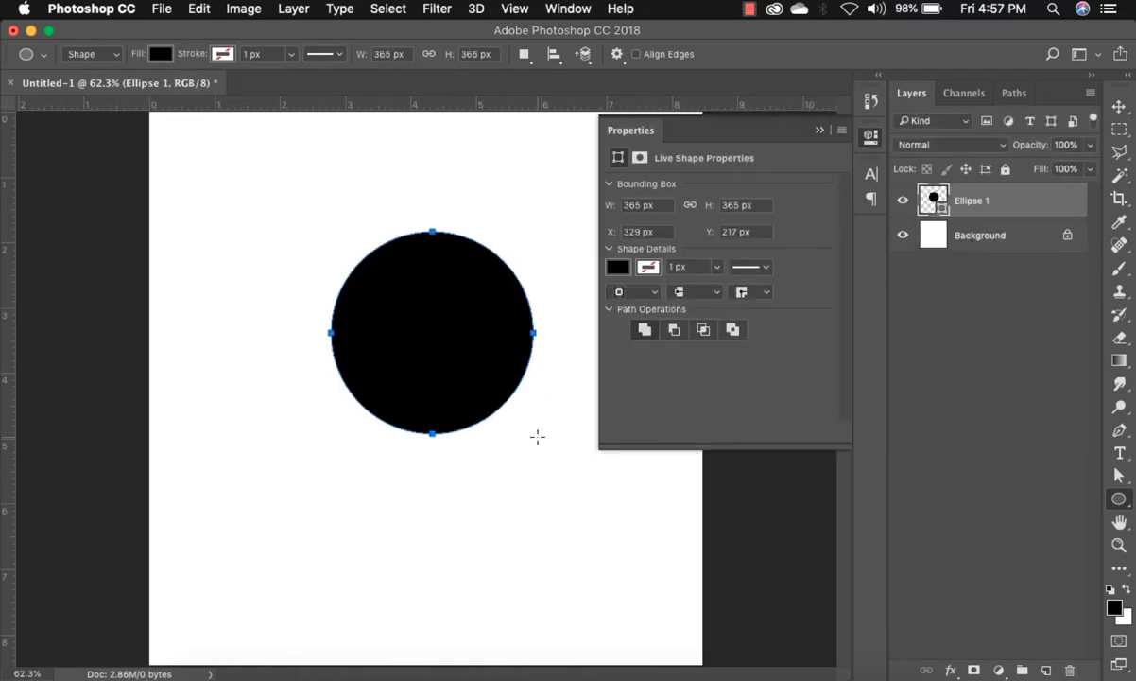
double_click(941, 210)
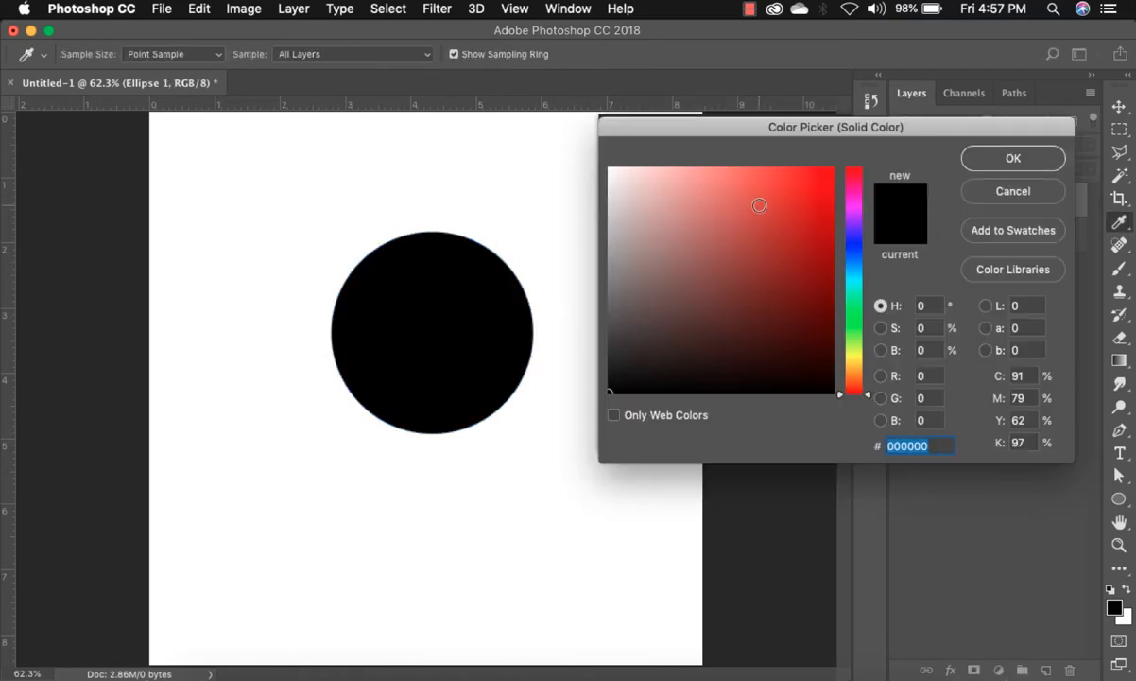
left_click(759, 205)
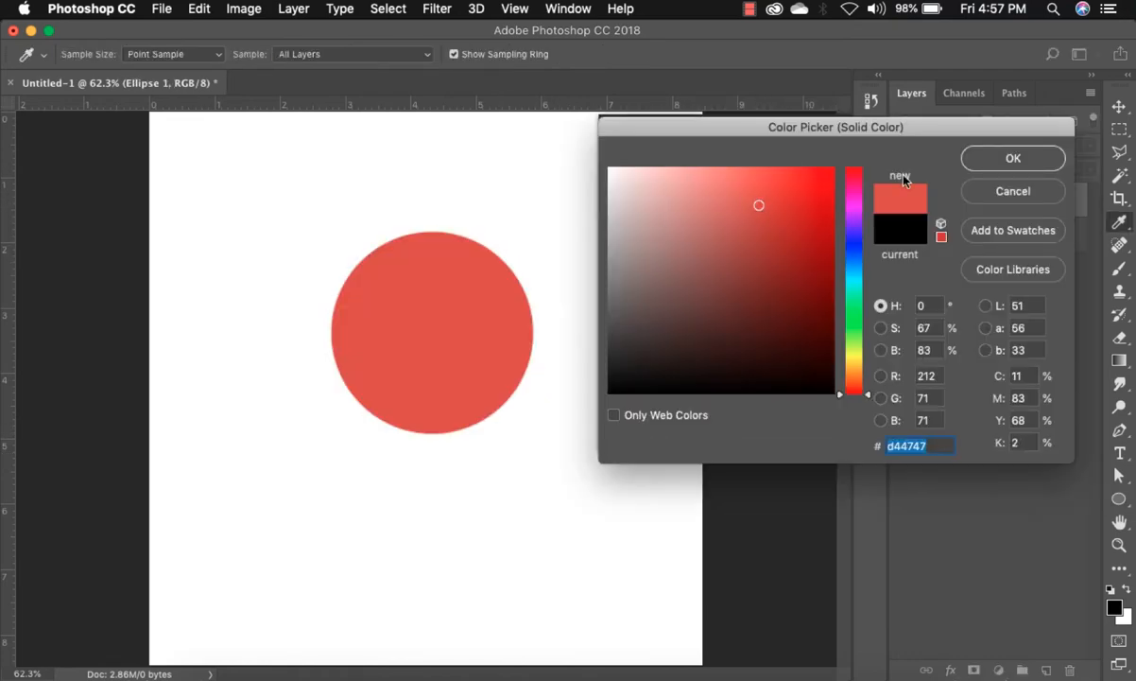
left_click(1014, 159)
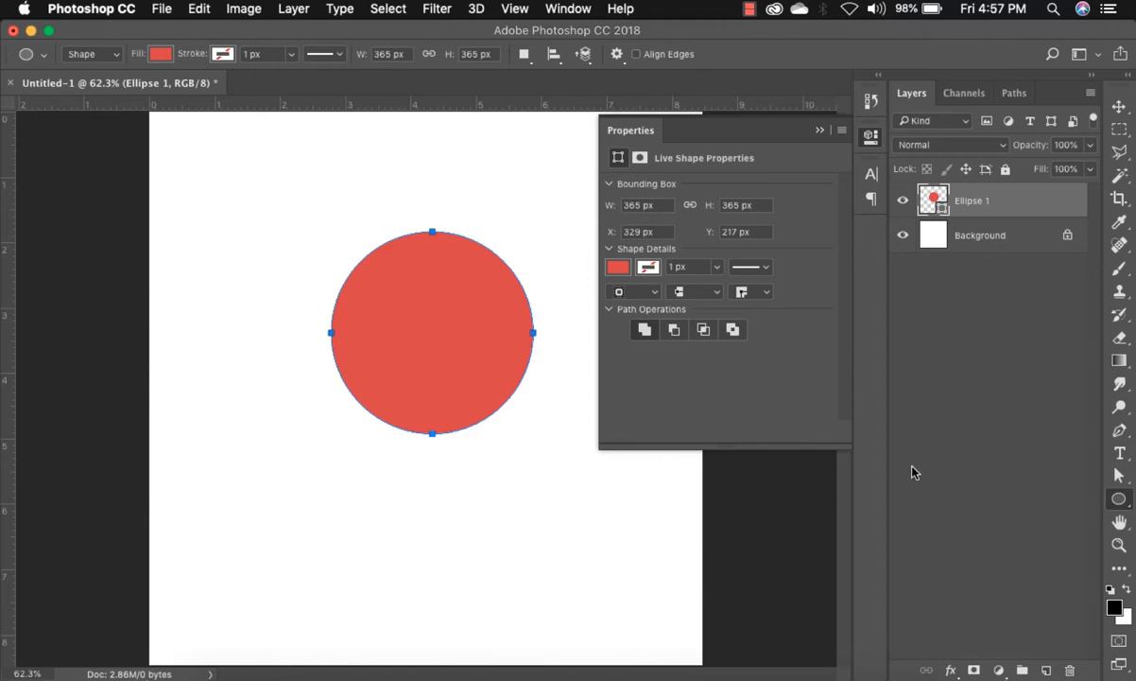
- Add the text "A" on the canvas below and to the left of the circle
key("t")
left_click(213, 556)
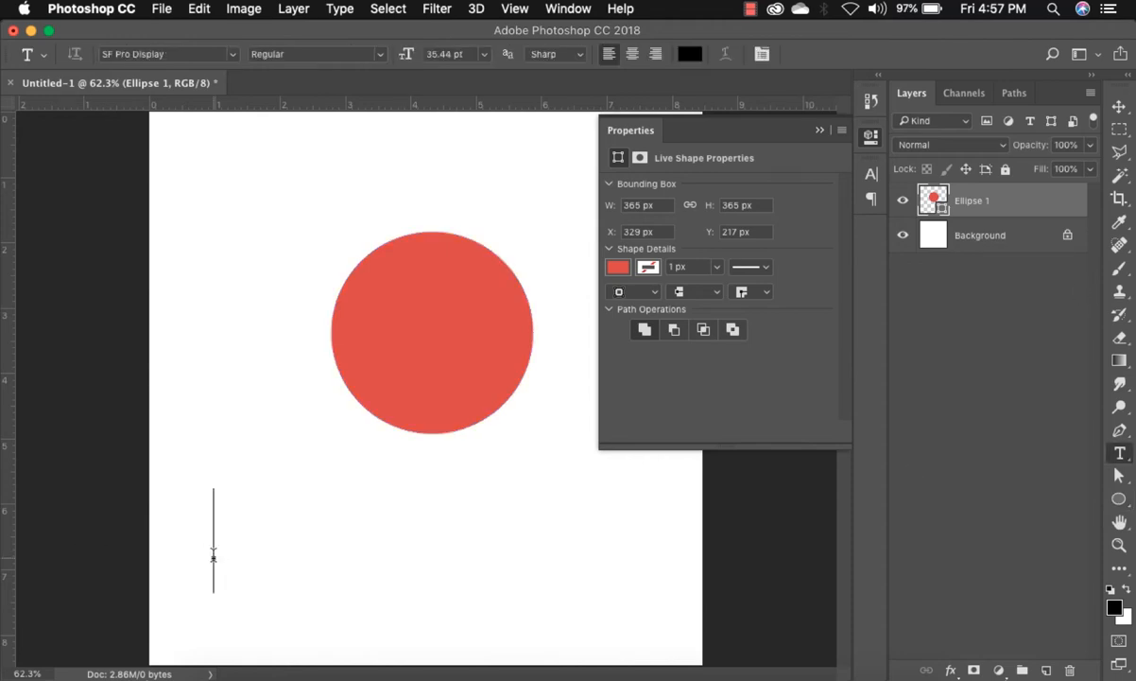
type("A")
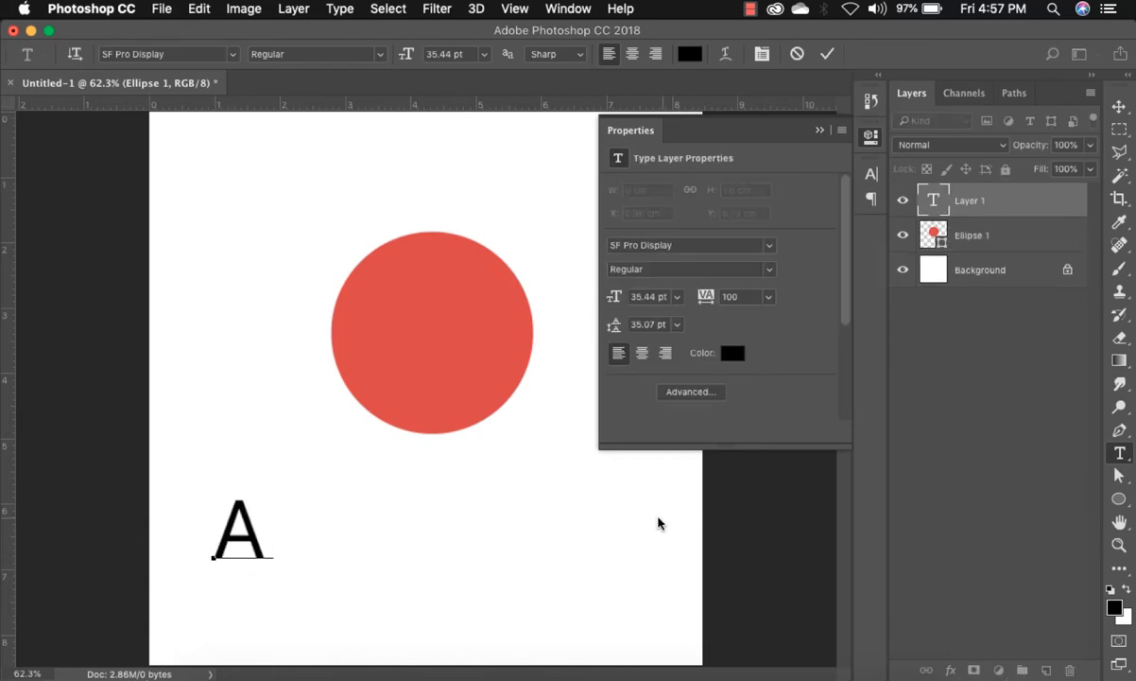
left_click(1120, 107)
- Add the text "B" below and to the right of the circle and move it level with the letter A
left_click(1120, 453)
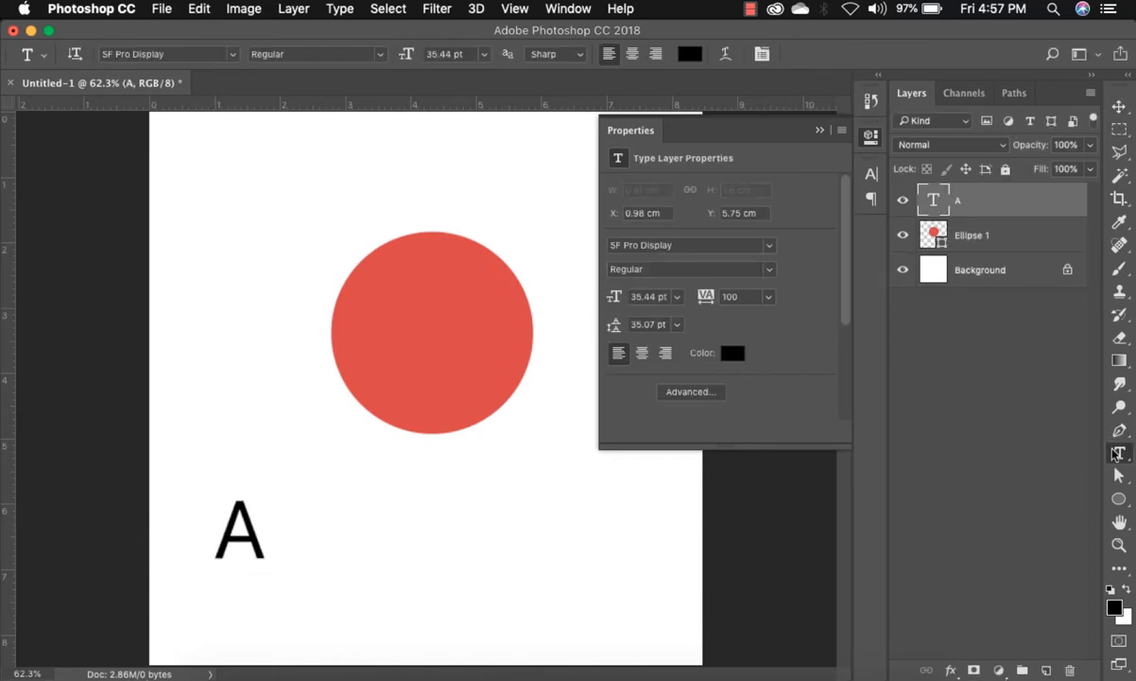
left_click(608, 525)
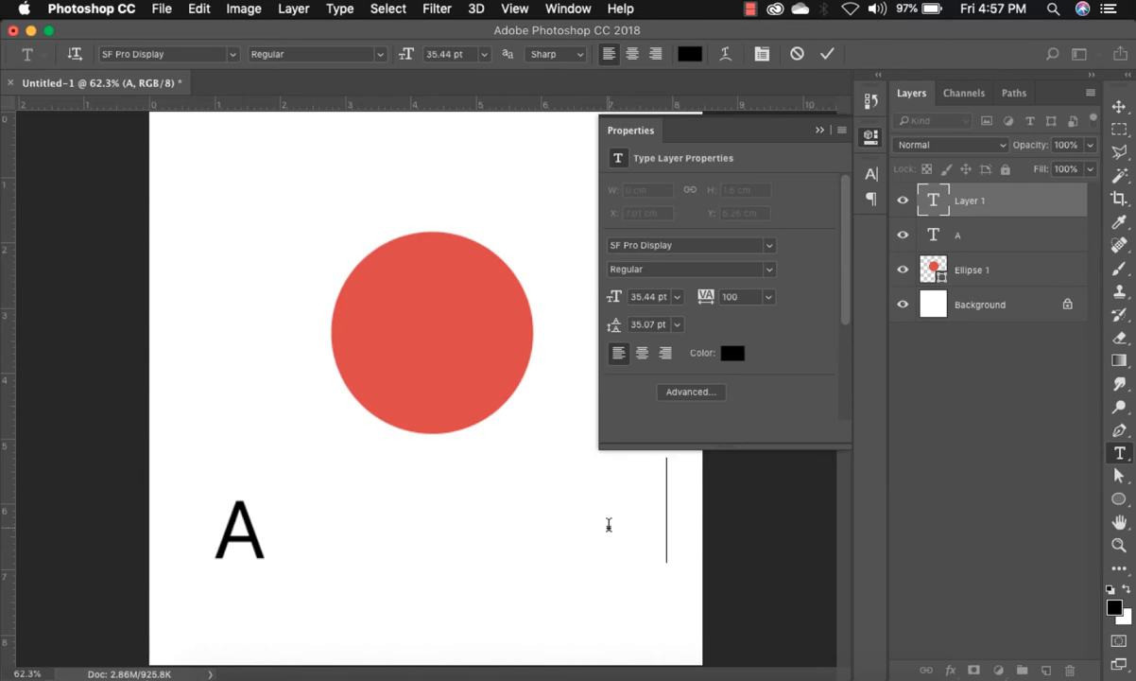
type("B")
left_click(1120, 107)
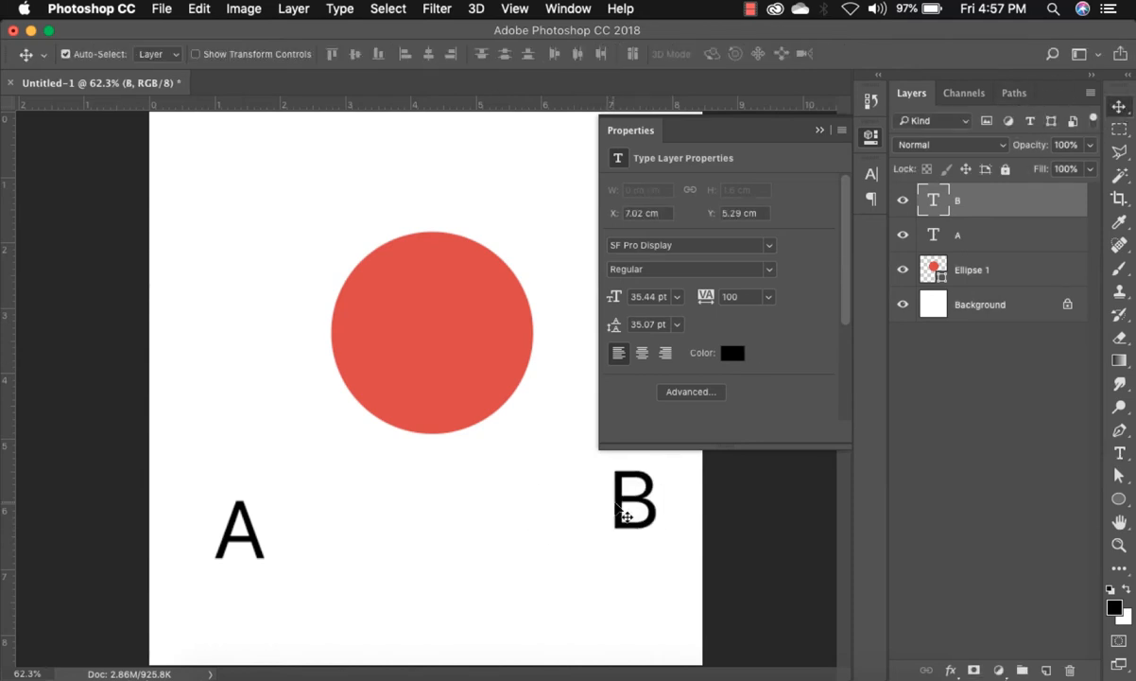
left_click_drag(616, 501, 616, 531)
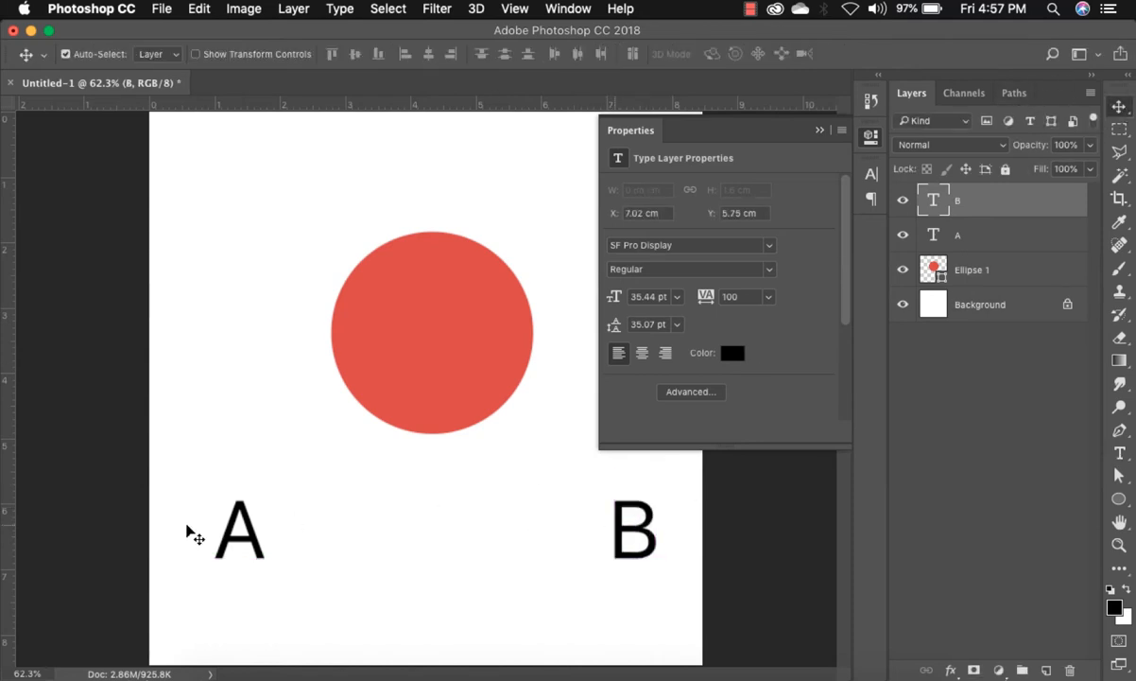
- Scale the letters A and B together to about 44%, and move B back to the canvas's right side at about X 7.2 cm
left_click_drag(184, 520, 653, 574)
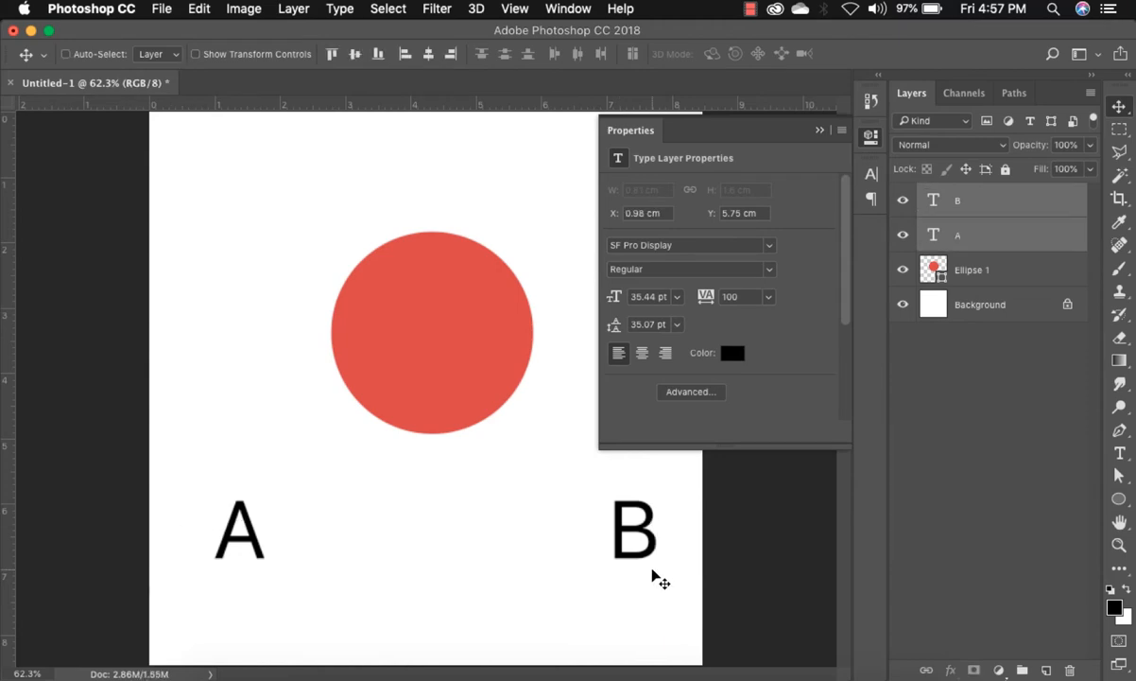
key("super+t")
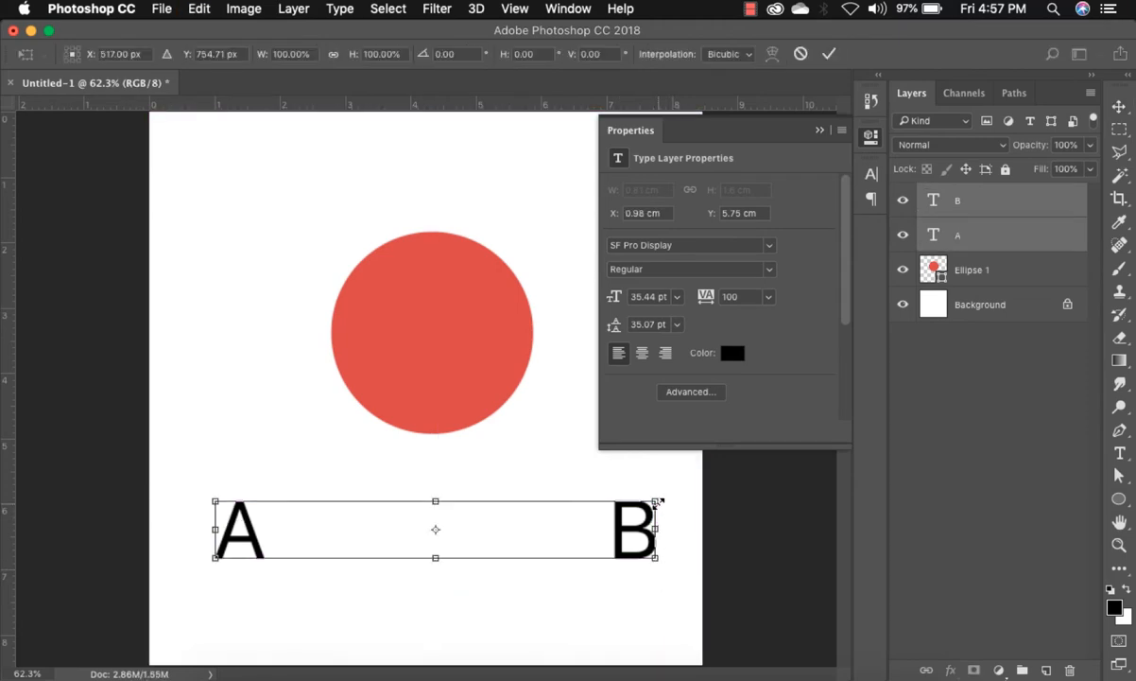
left_click_drag(658, 502, 410, 555)
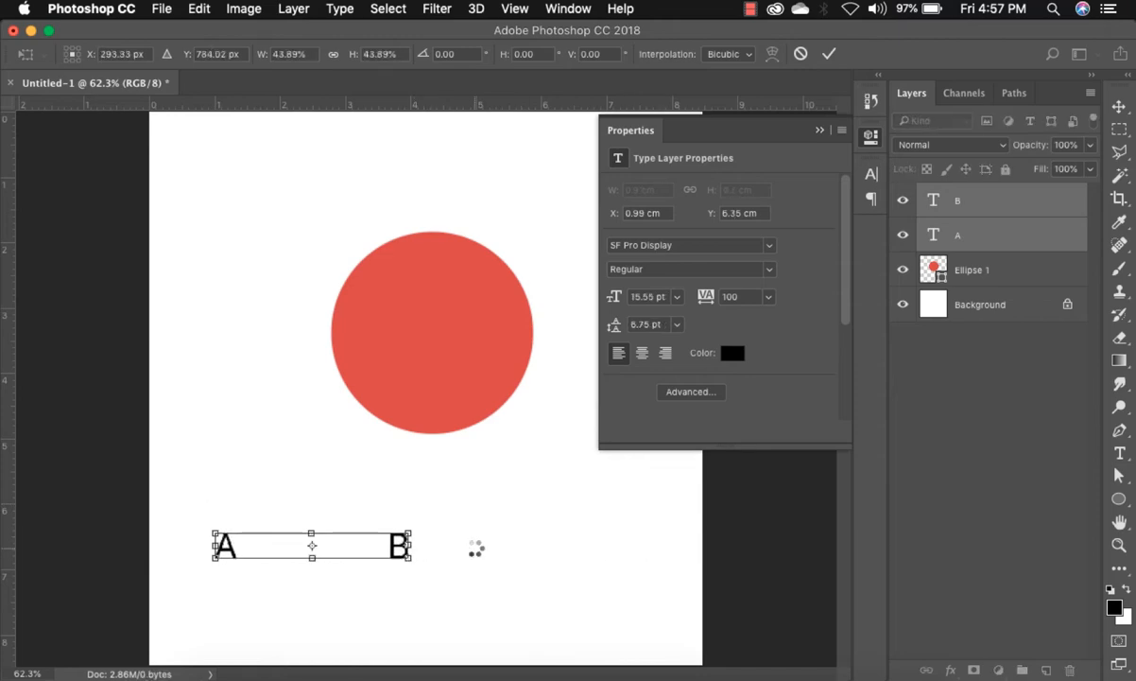
key("Return")
left_click(436, 556)
left_click_drag(396, 553, 623, 563)
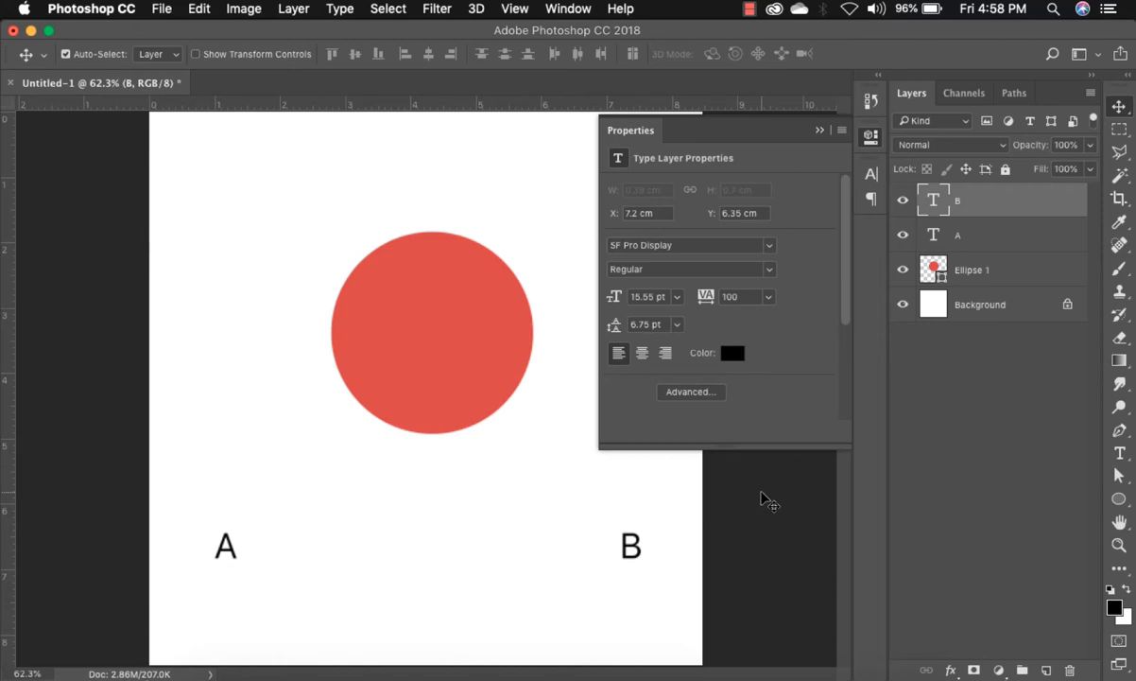
- Draw a straight path with the Pen tool from above the letter A to above the letter B
key("p")
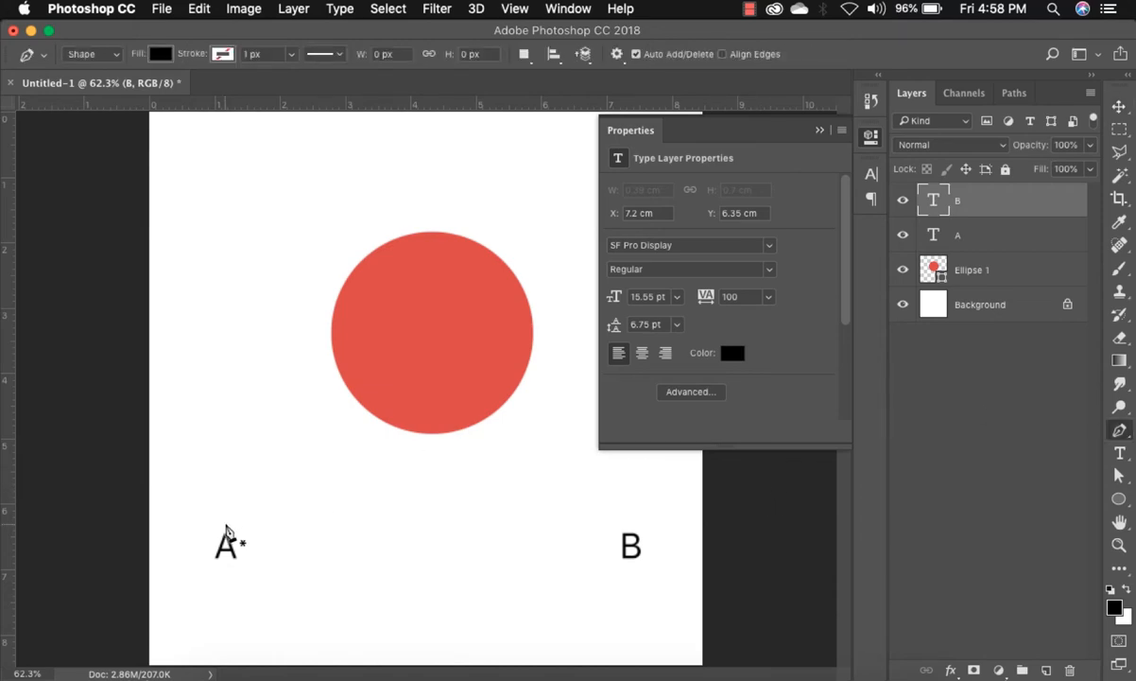
left_click(225, 525)
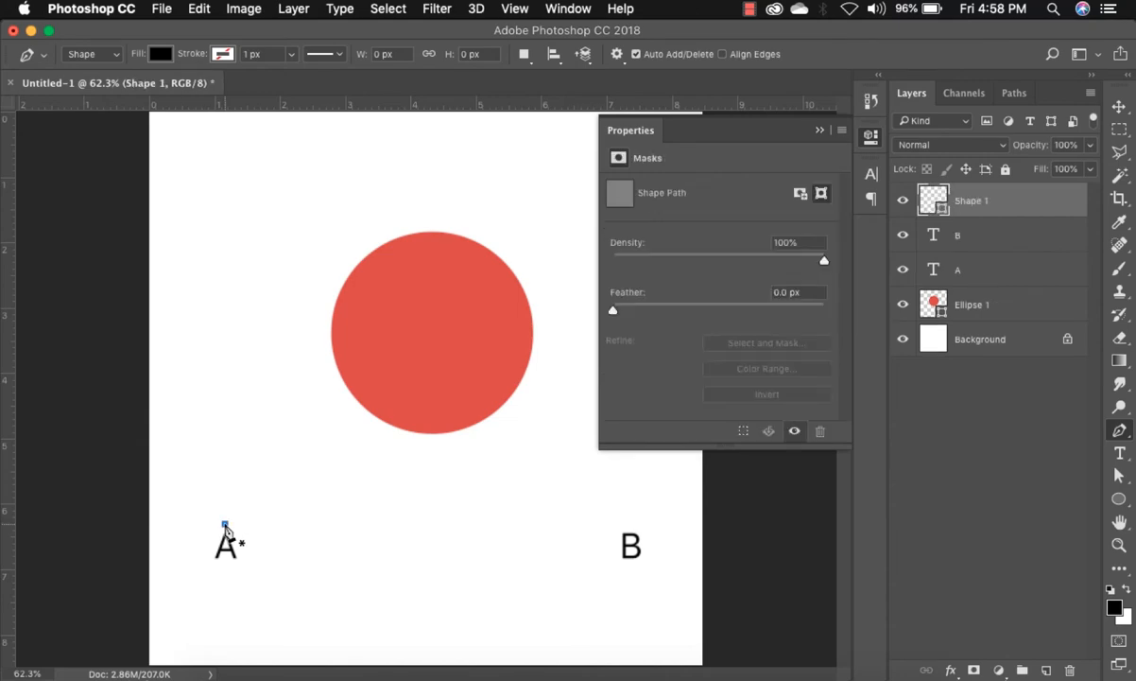
left_click(630, 525)
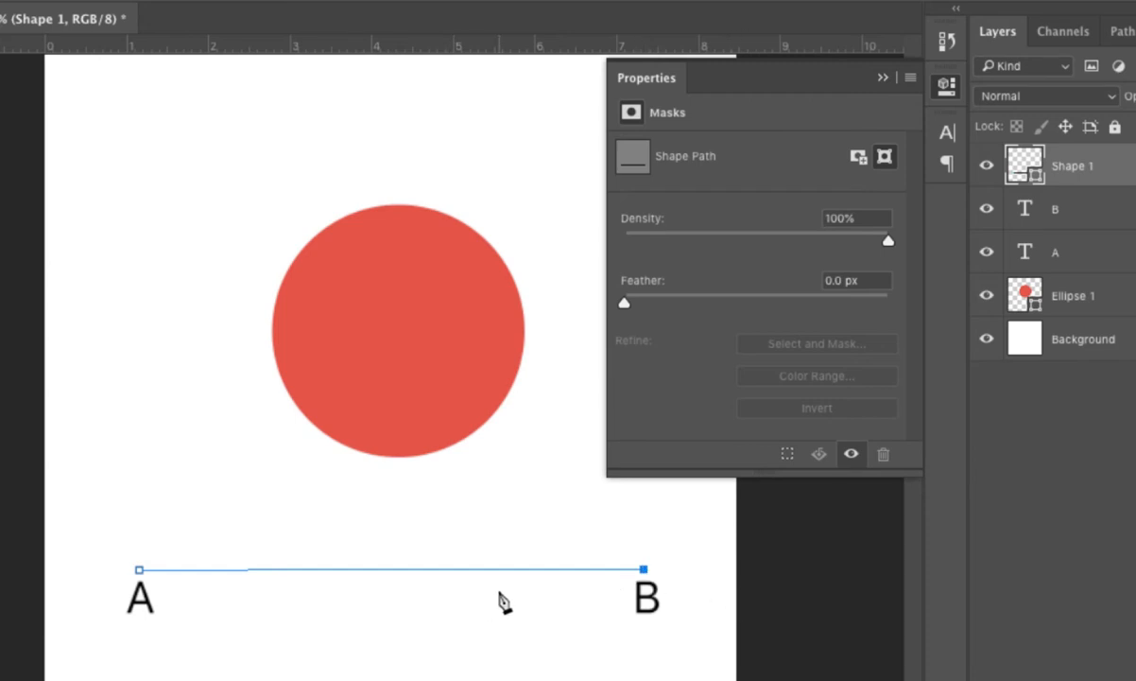
- Try continuing the A–B path with a third anchor point above A, and undo it
left_click(360, 570)
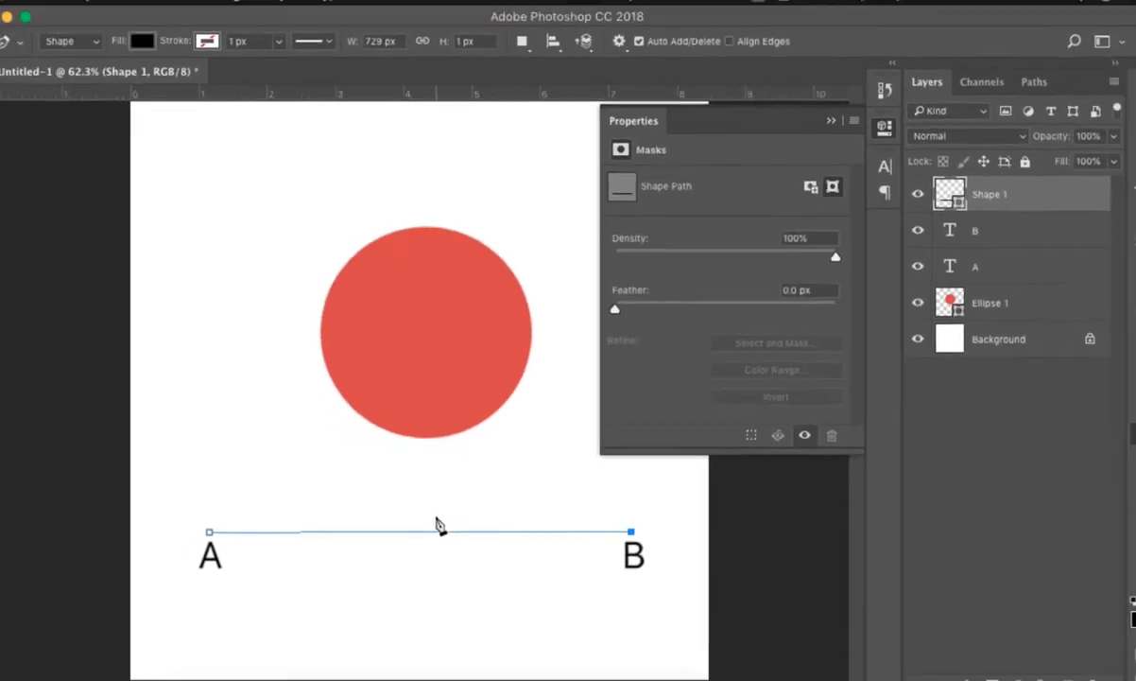
left_click(220, 477)
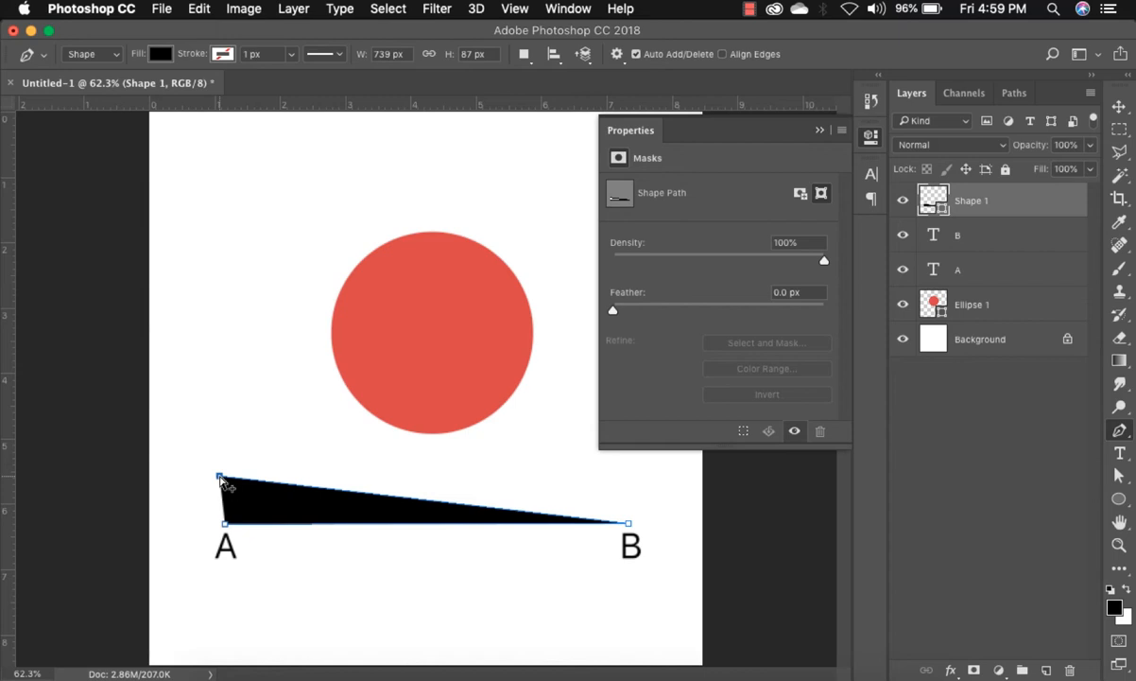
key("super+z")
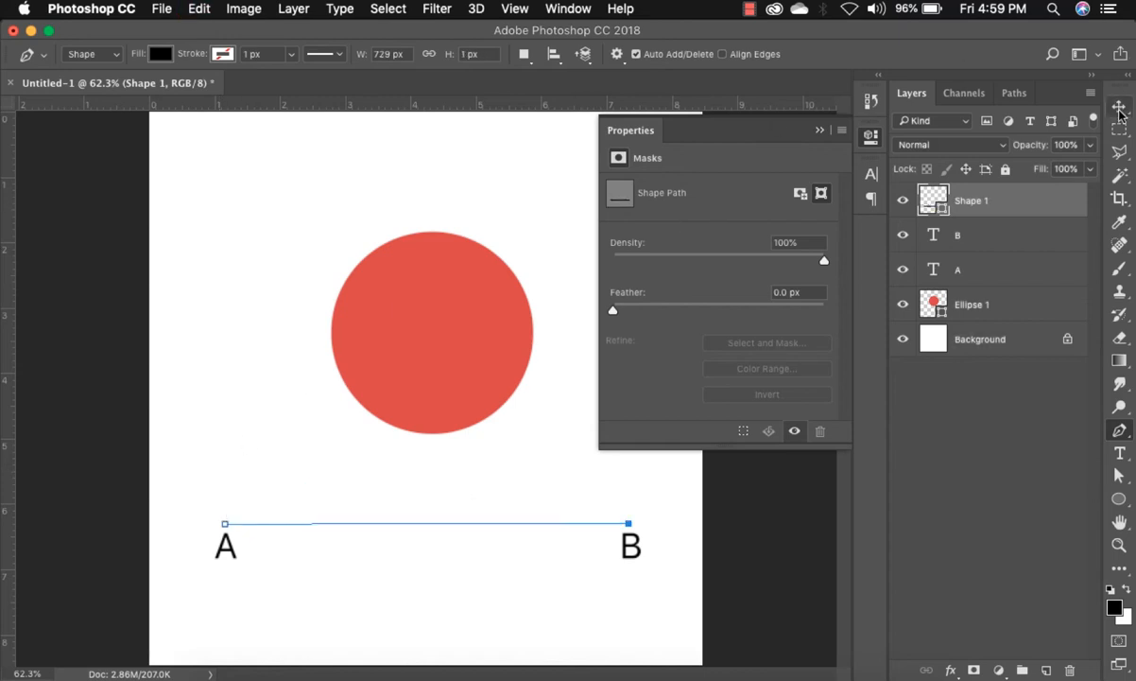
- Give the A–B line a red stroke with a width of 10 px
left_click(1119, 108)
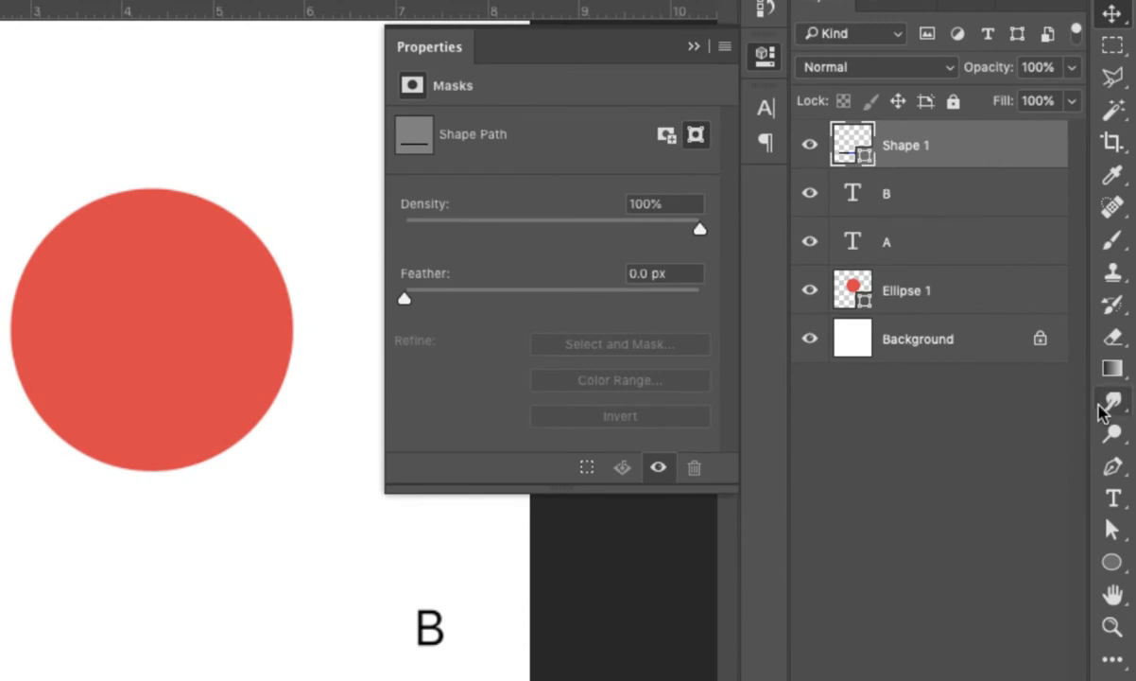
left_click(1113, 564)
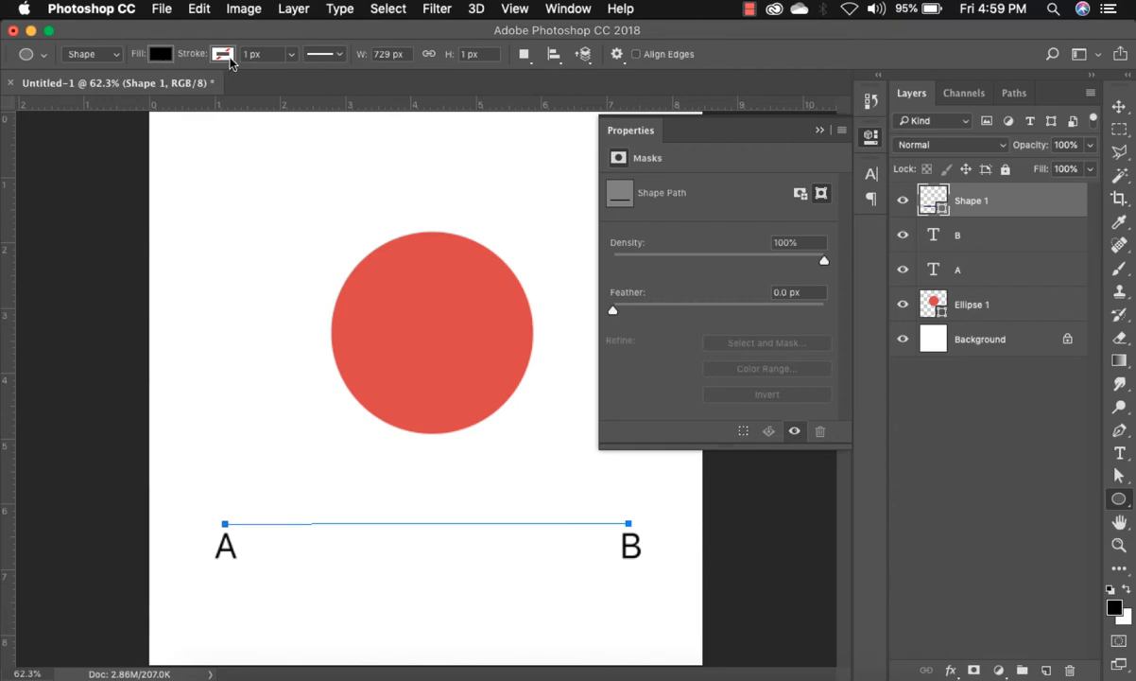
left_click(227, 56)
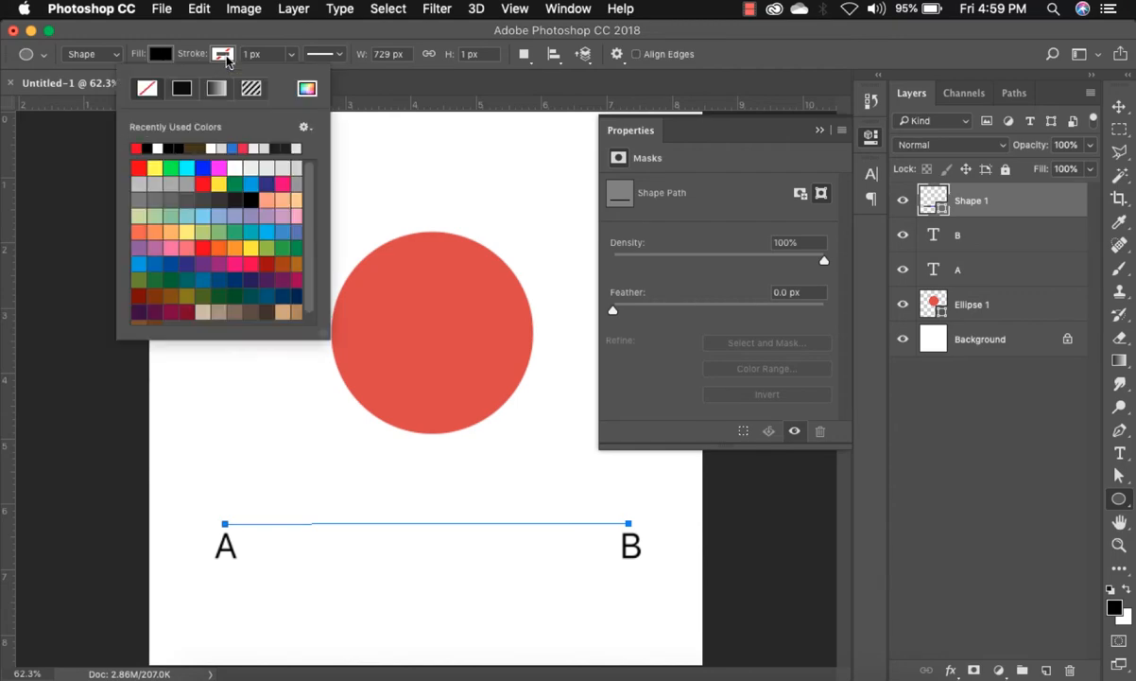
left_click(136, 147)
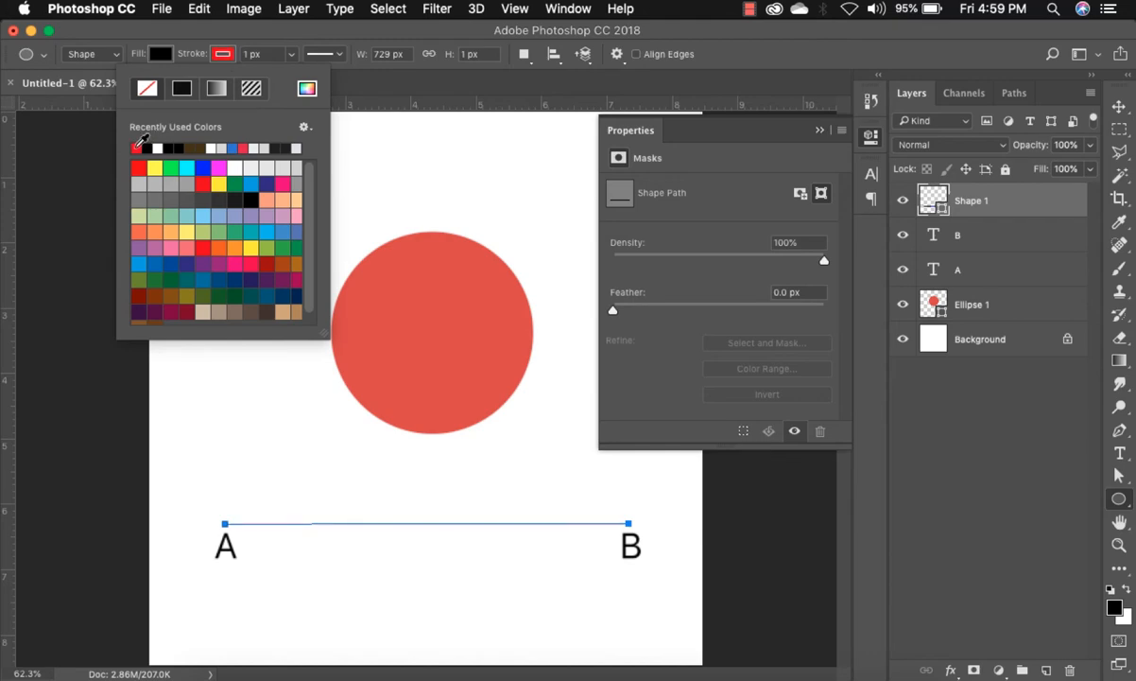
left_click(251, 55)
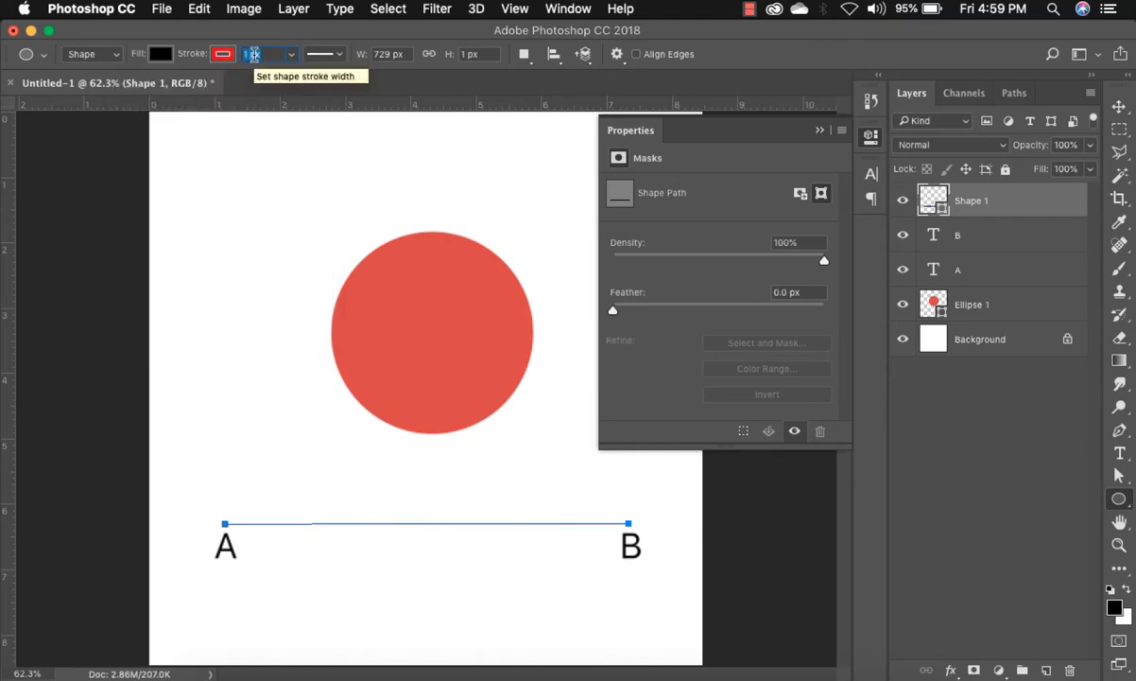
key("Up")
key("Up")
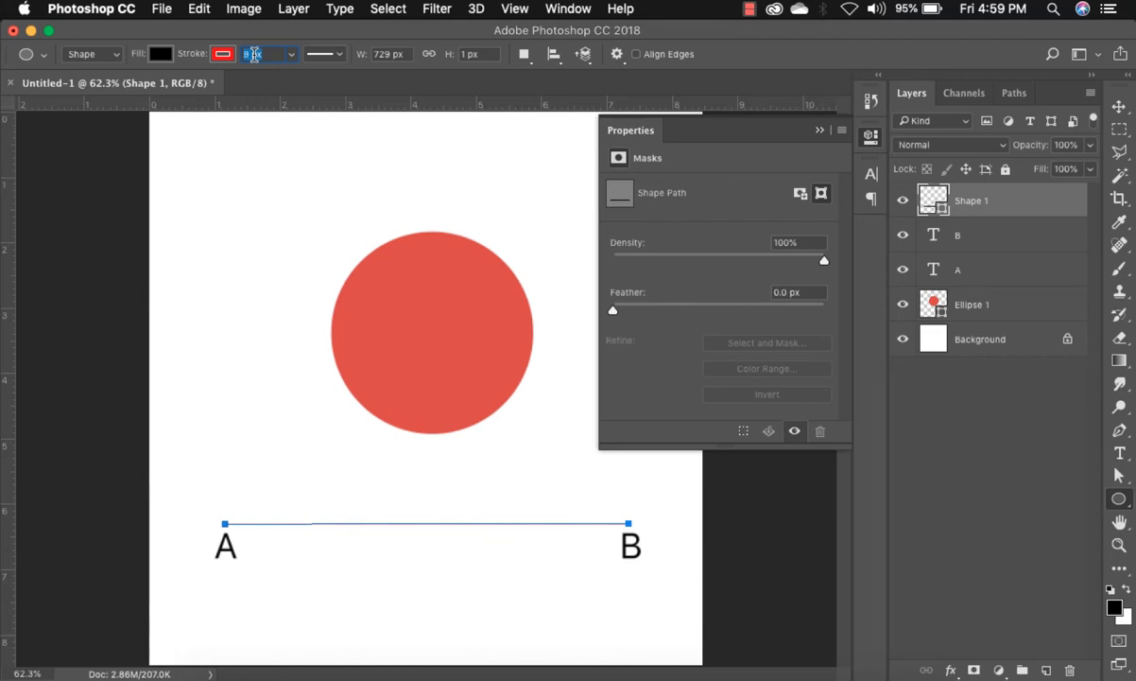
type("10")
key("Return")
key("Return")
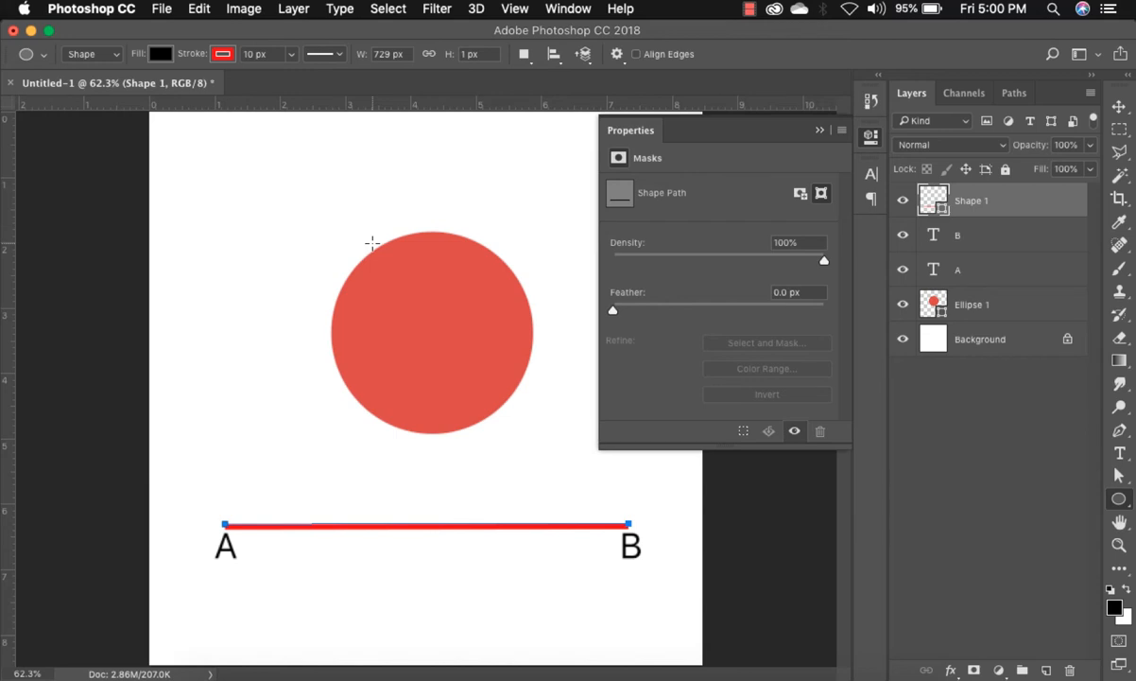
- Try adding another anchor point above A to the red-stroked line, and undo the addition
key("p")
left_click(224, 481)
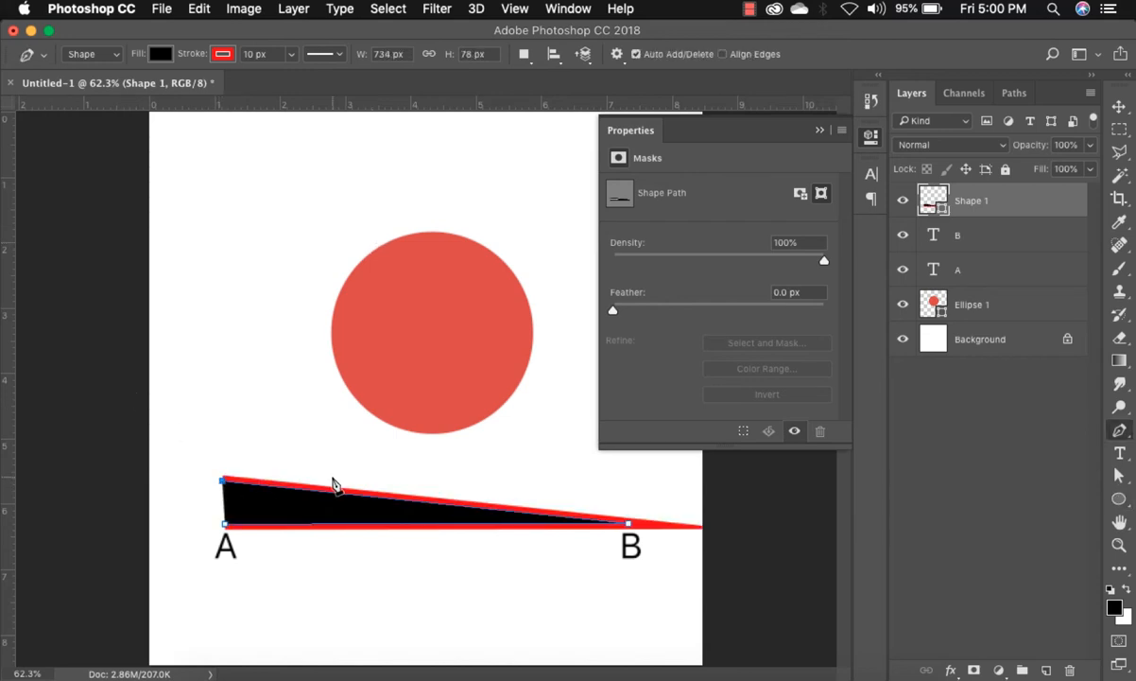
key("super+z")
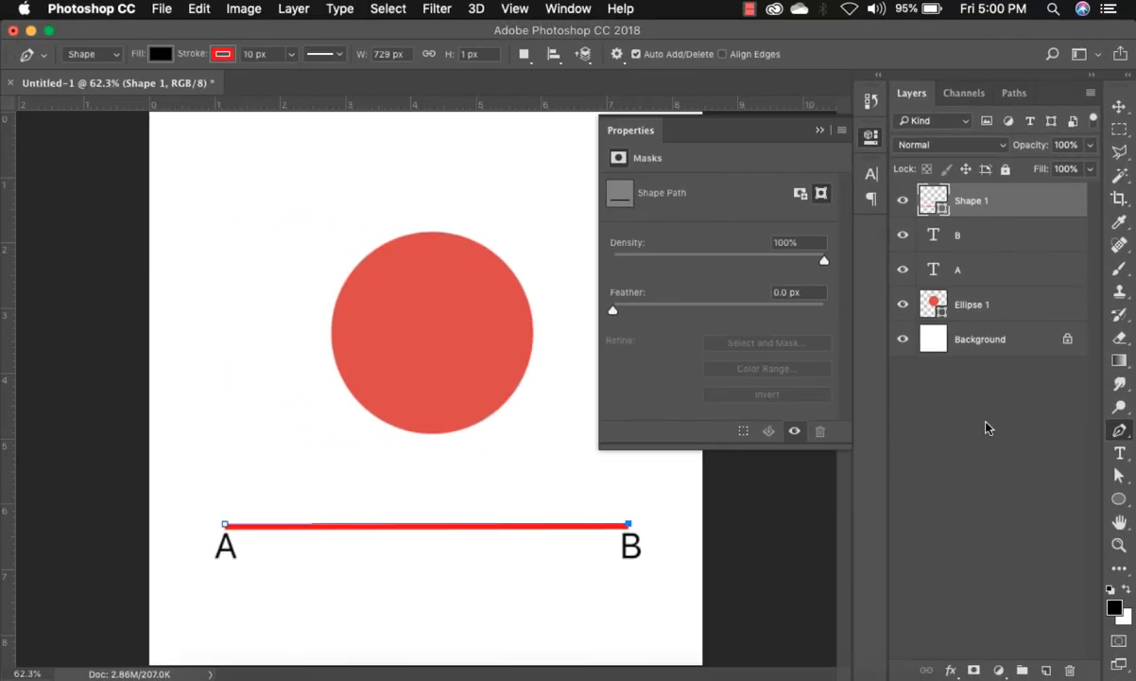
- Draw a new shape path above the red line from over A, through a slightly raised midpoint, to over B
left_click(945, 447)
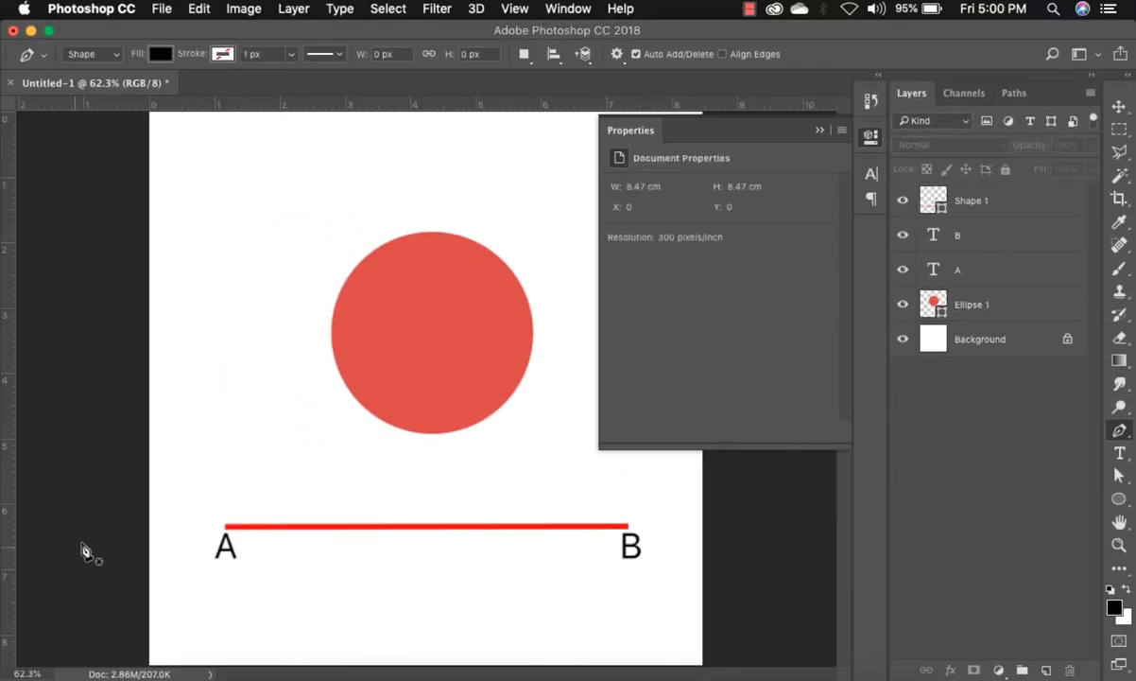
left_click(223, 493)
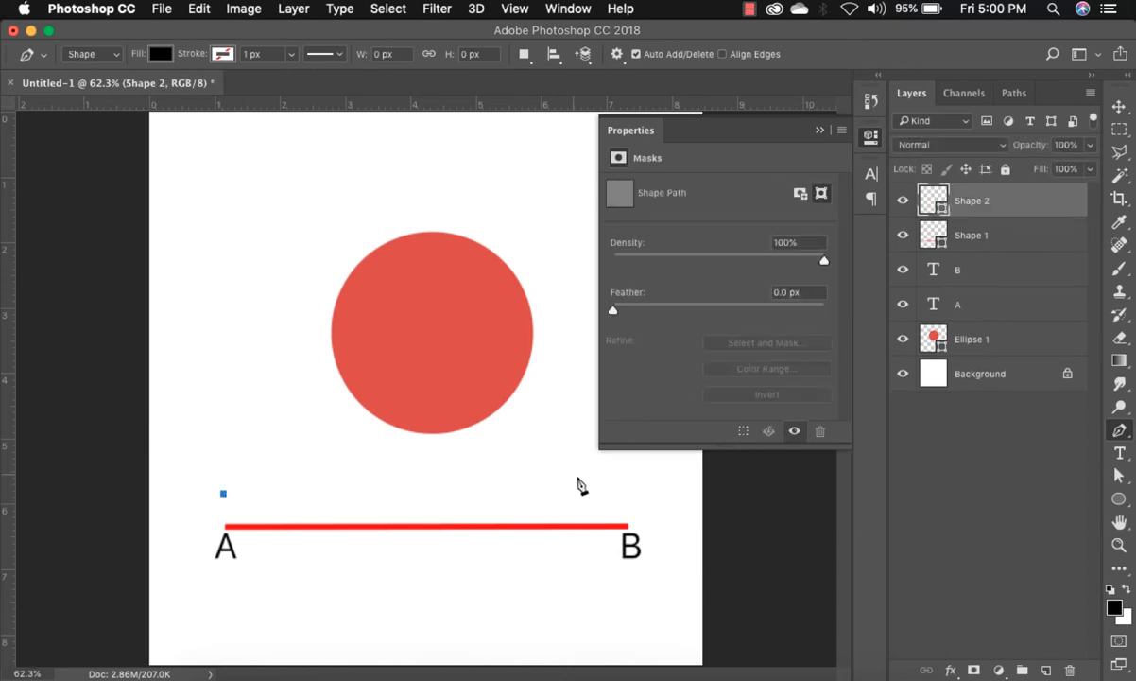
left_click(428, 481)
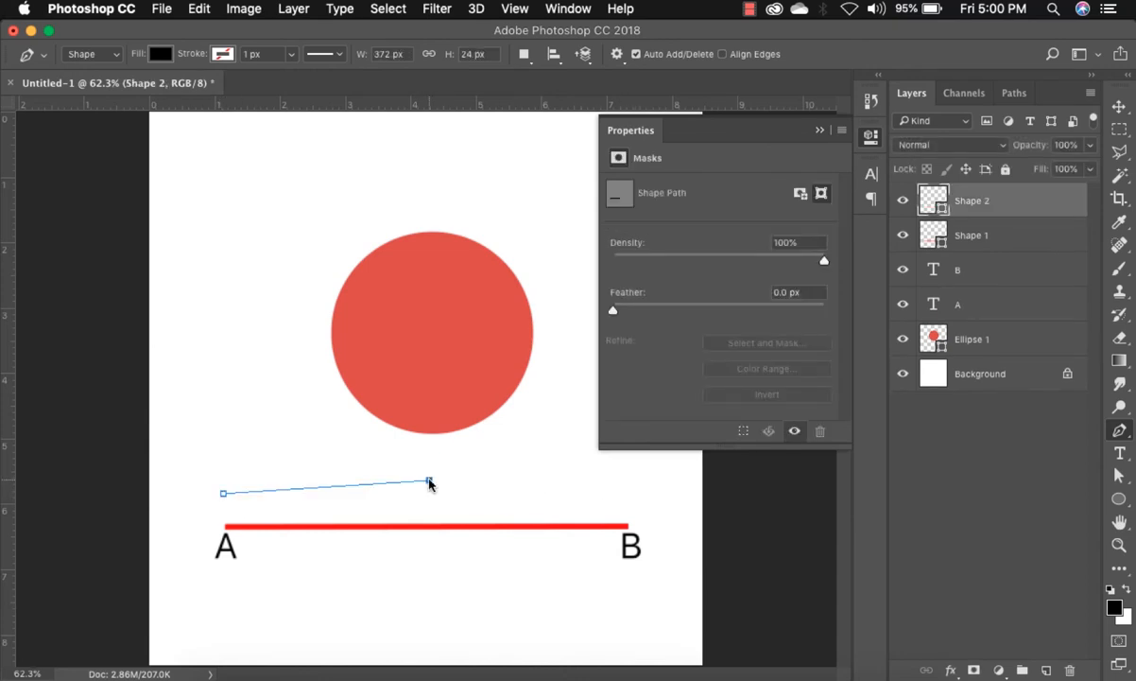
left_click(623, 493)
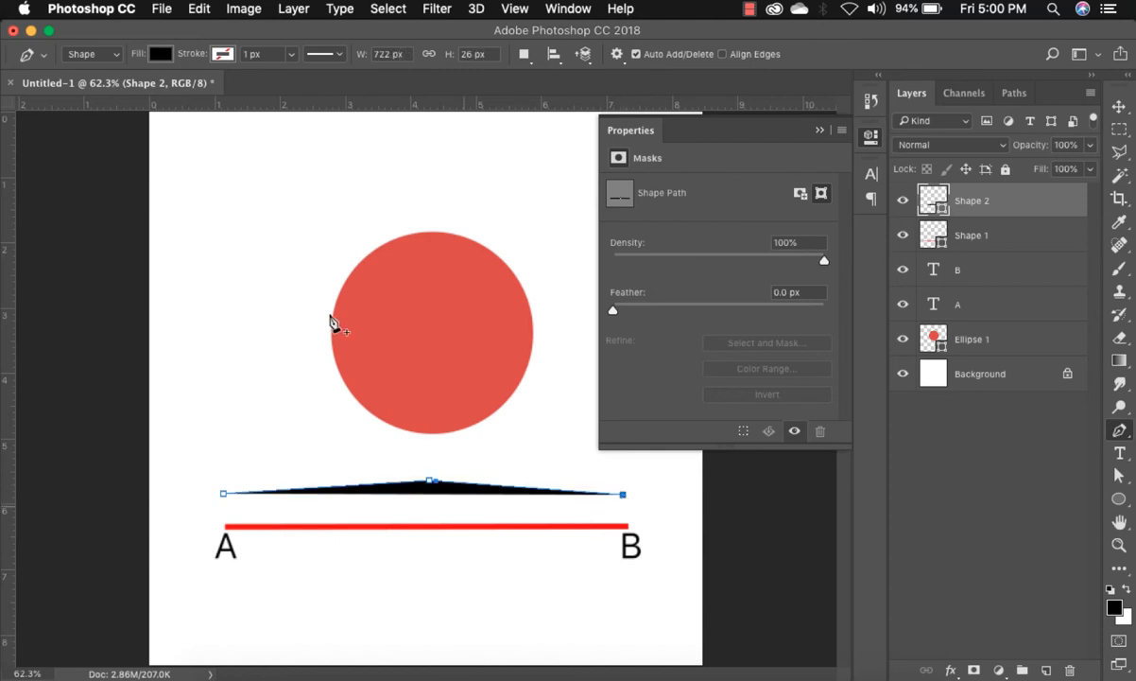
- Convert the black shape's middle anchor point to a smooth point with roughly horizontal handles extending toward A and B
left_click(352, 485)
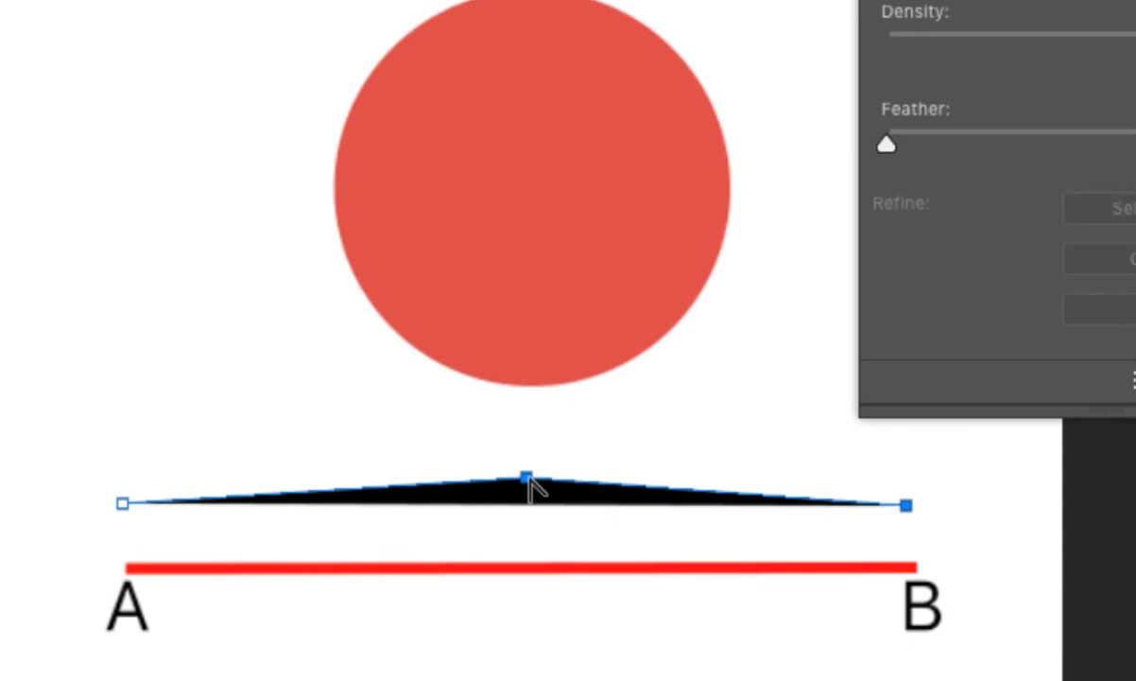
left_click(527, 479)
left_click_drag(528, 479, 735, 487)
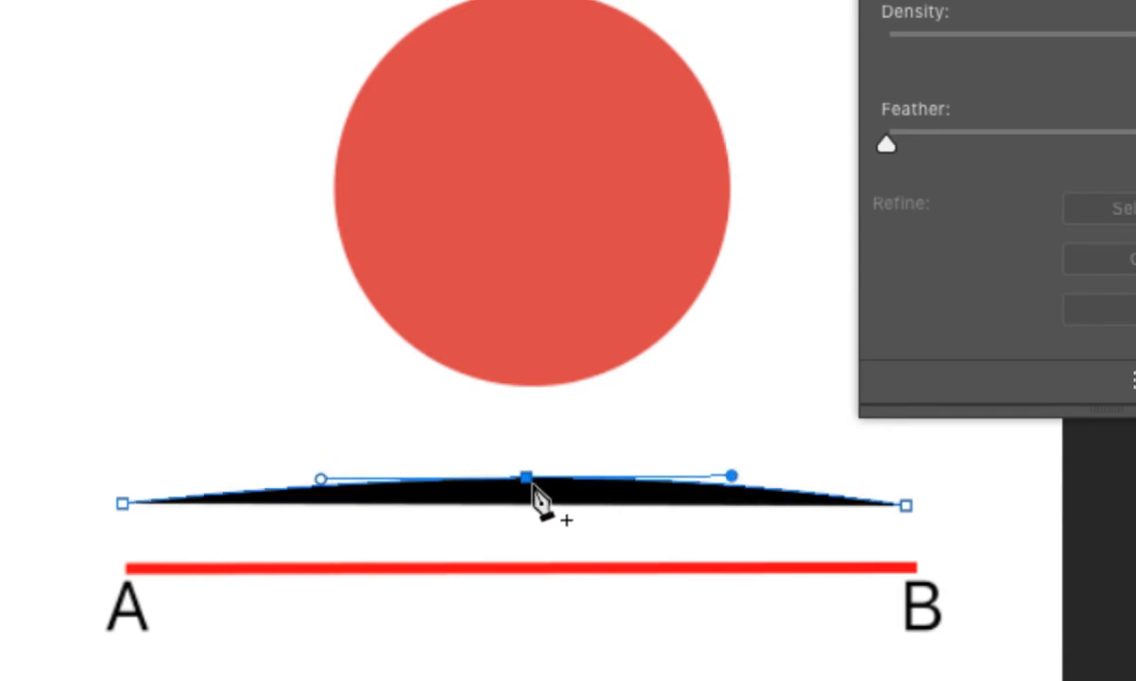
- Try tilting the middle anchor's handles steeply to form an S-curve, and undo it
left_click_drag(527, 481, 615, 359)
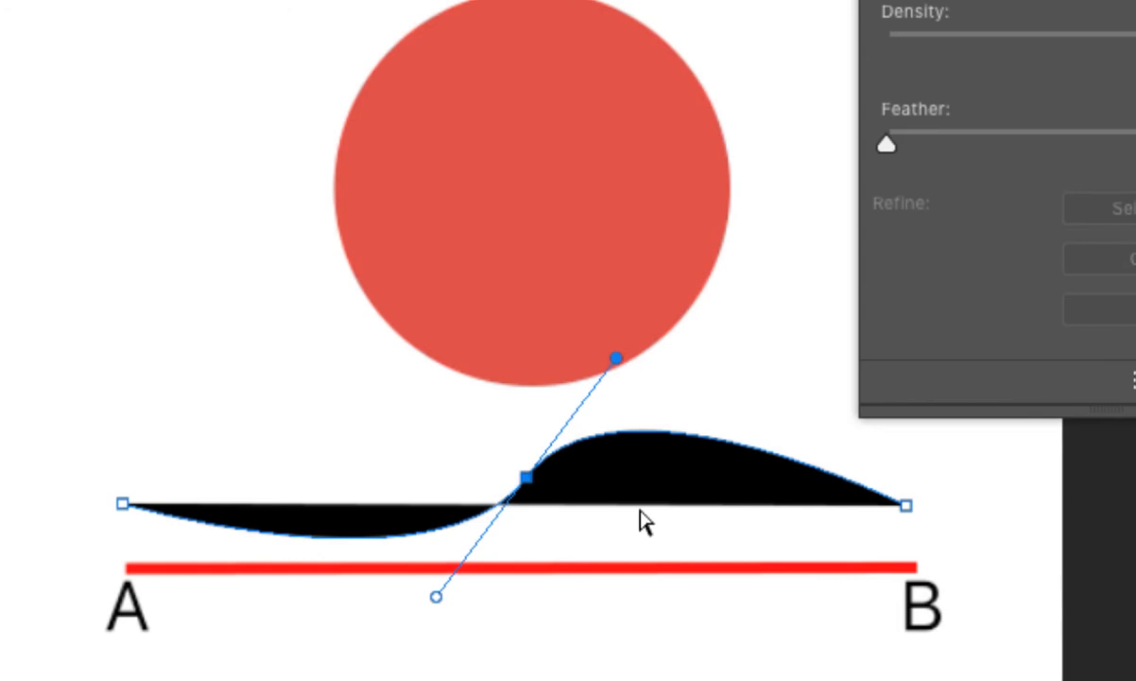
key("ctrl+z")
key("ctrl+z")
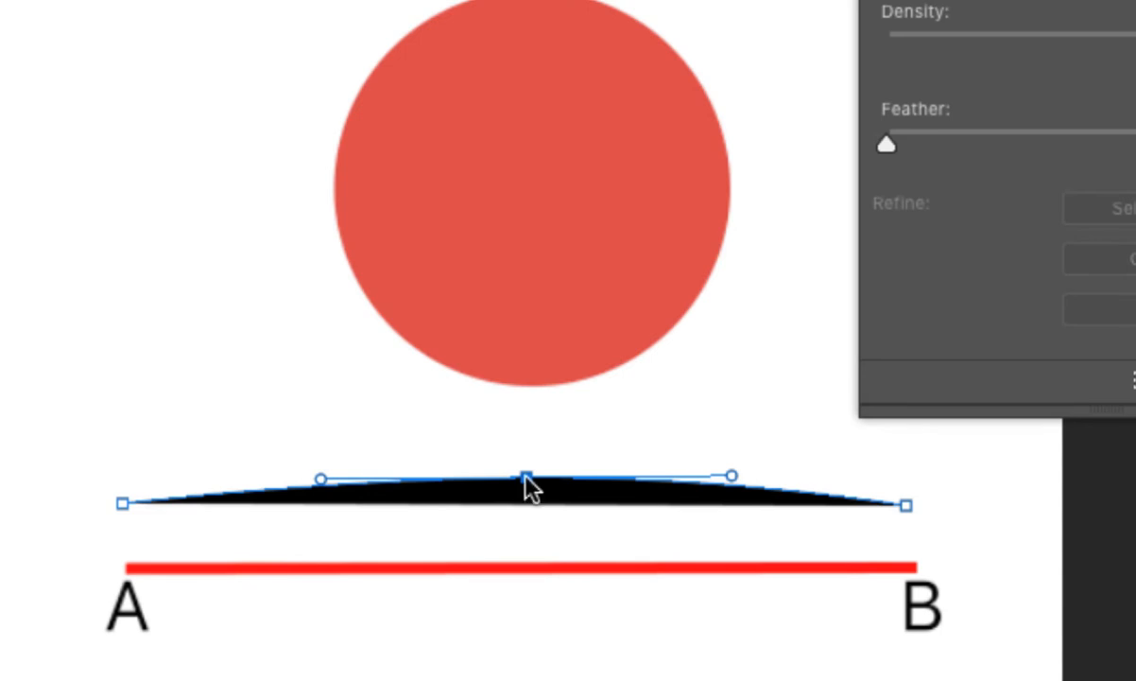
- Raise the middle anchor toward the red circle, then lengthen its B-side handle and swing it upward independently of the other handle
left_click_drag(529, 487, 530, 422)
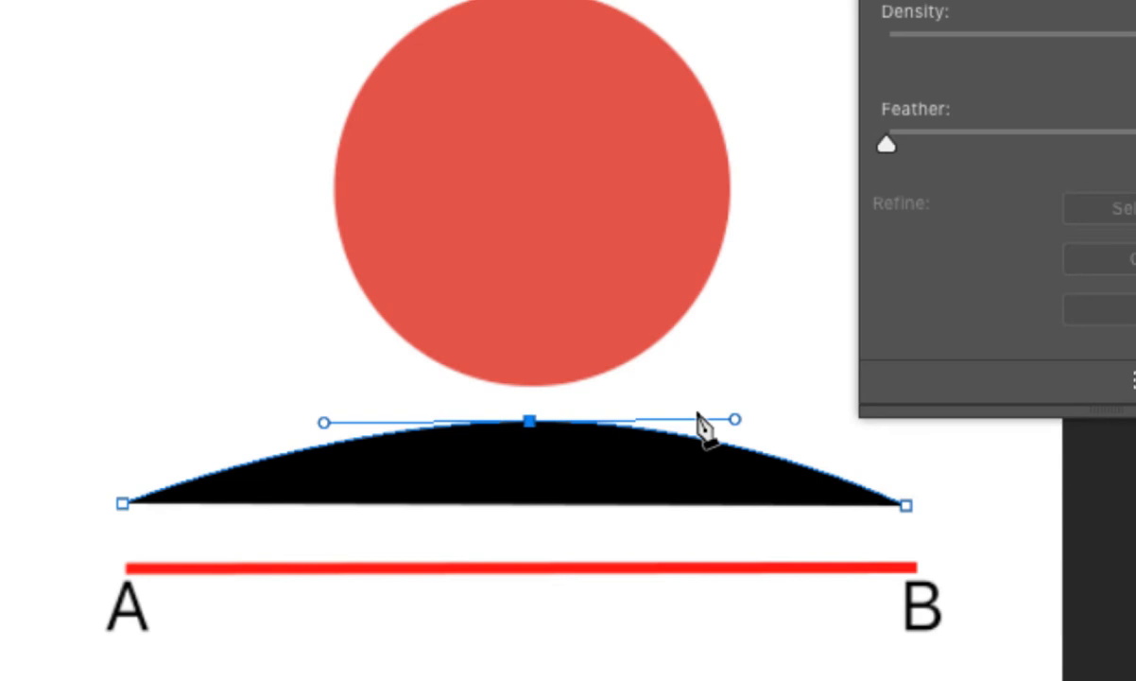
left_click(588, 423)
left_click(736, 420, "super")
left_click_drag(735, 420, 774, 424)
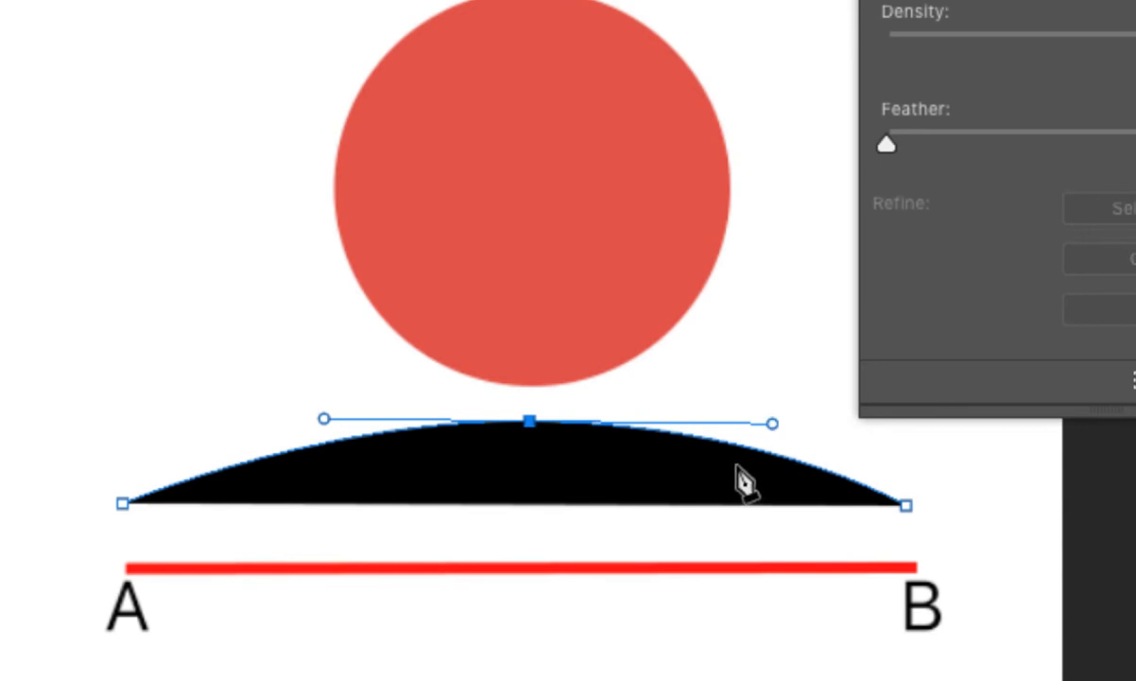
left_click_drag(773, 427, 801, 344)
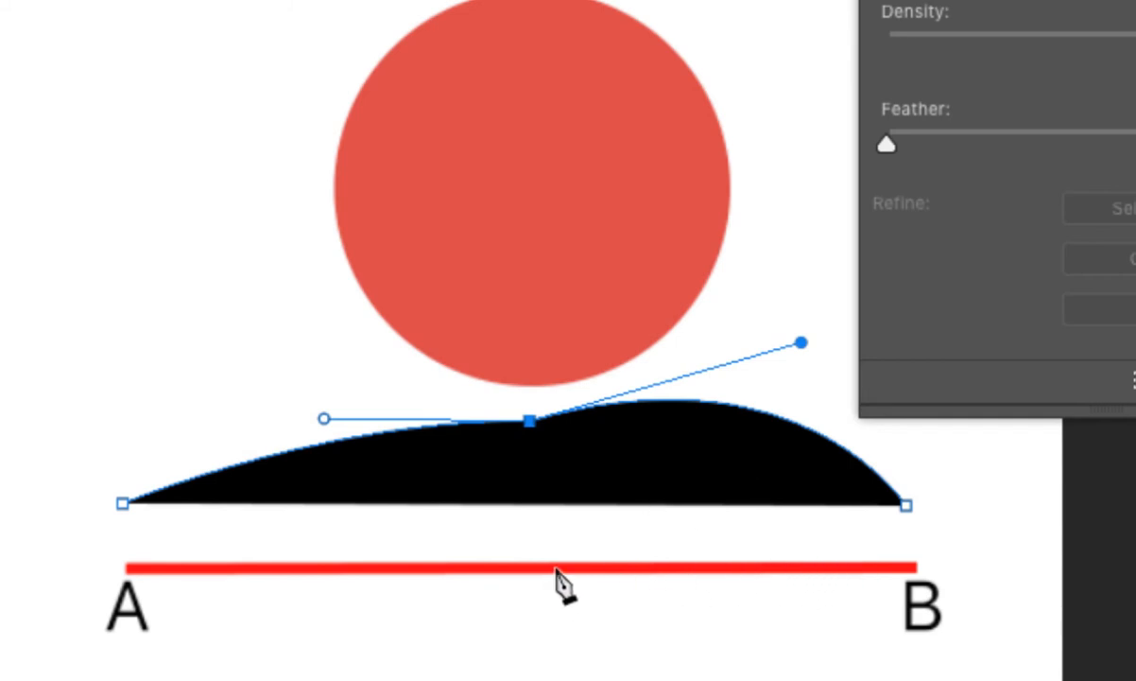
- Add a smooth anchor midway along the red line and close the path with a curve at the starting point above A
left_click_drag(559, 562, 291, 535)
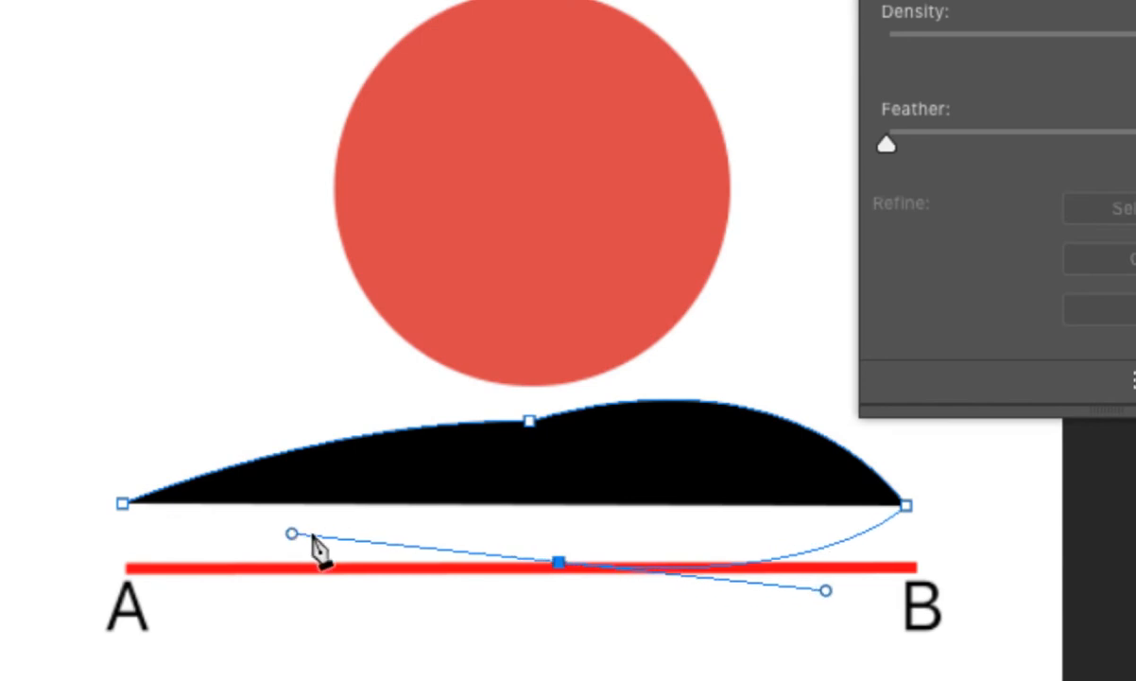
left_click(124, 504)
left_click_drag(129, 506, 104, 431)
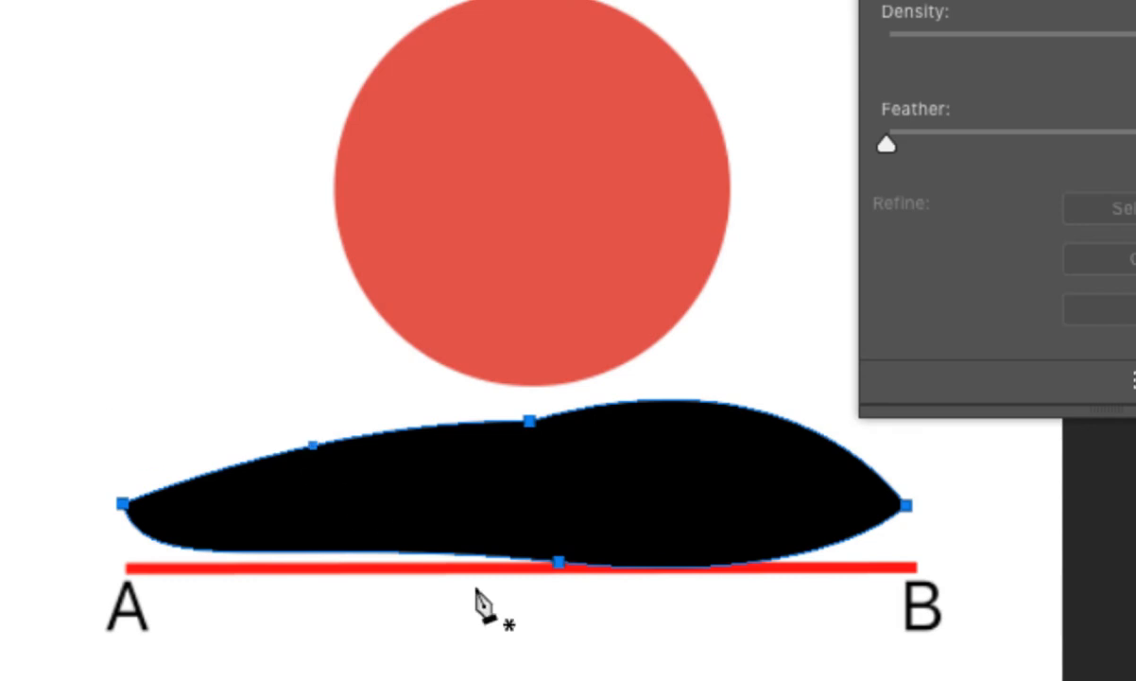
- Reshape the black form by raising its lower anchor and steepening its handles, then shifting the upper anchor toward A with a longer B-side handle
left_click(557, 565, "ctrl")
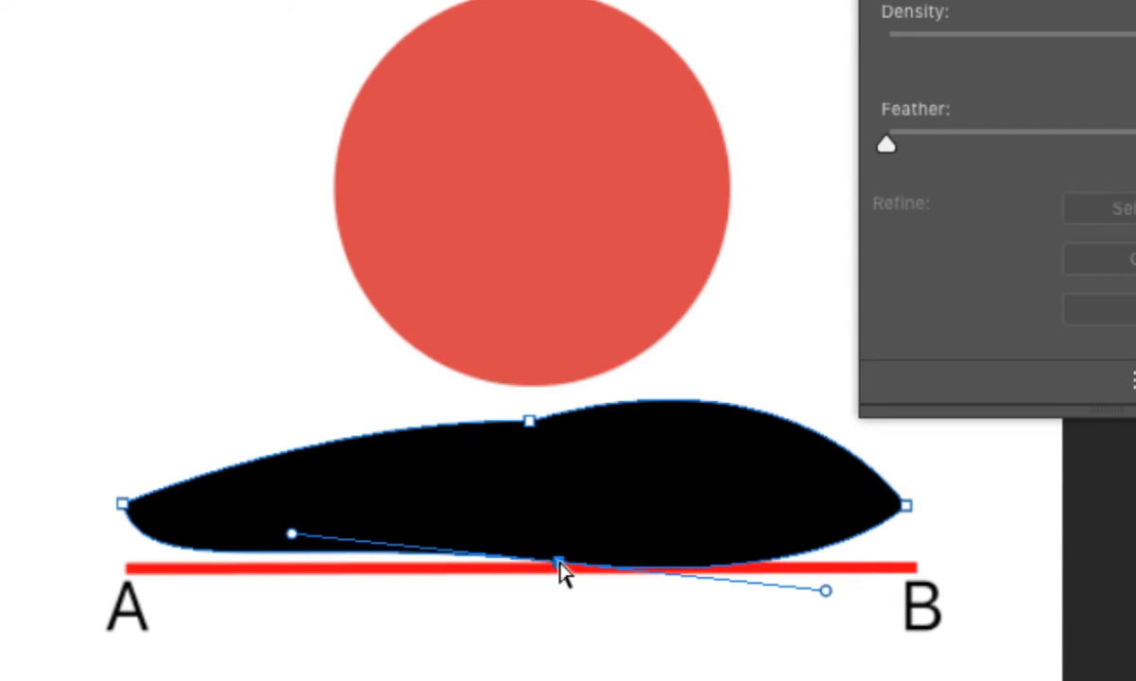
left_click_drag(558, 565, 514, 499)
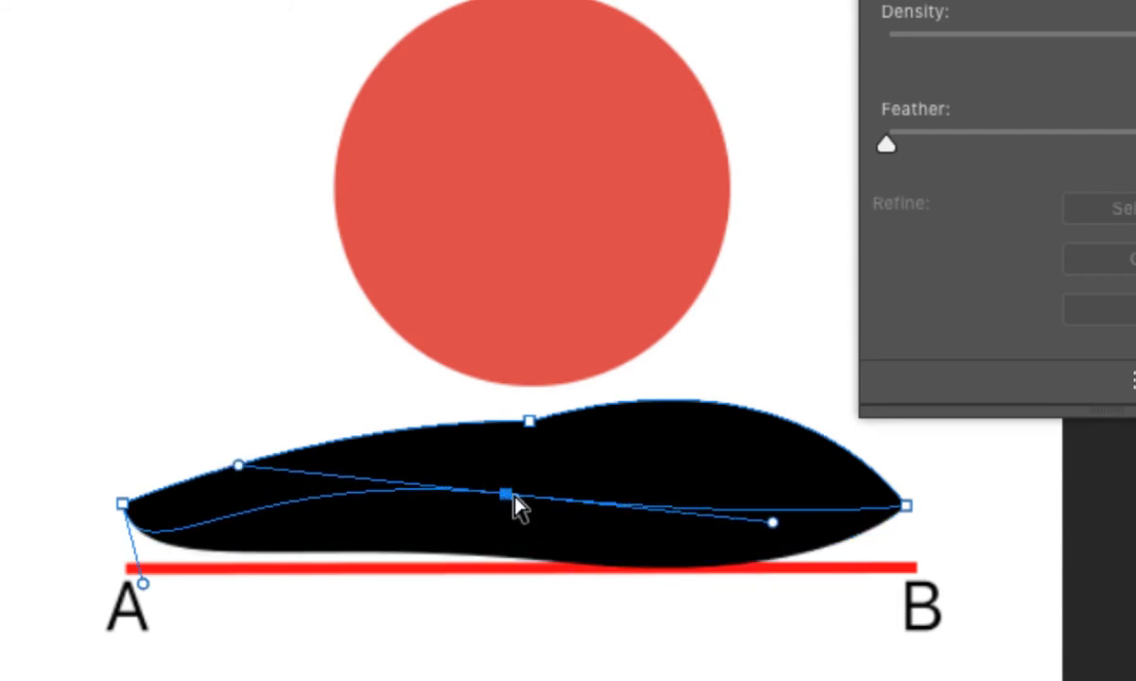
left_click_drag(773, 523, 737, 590)
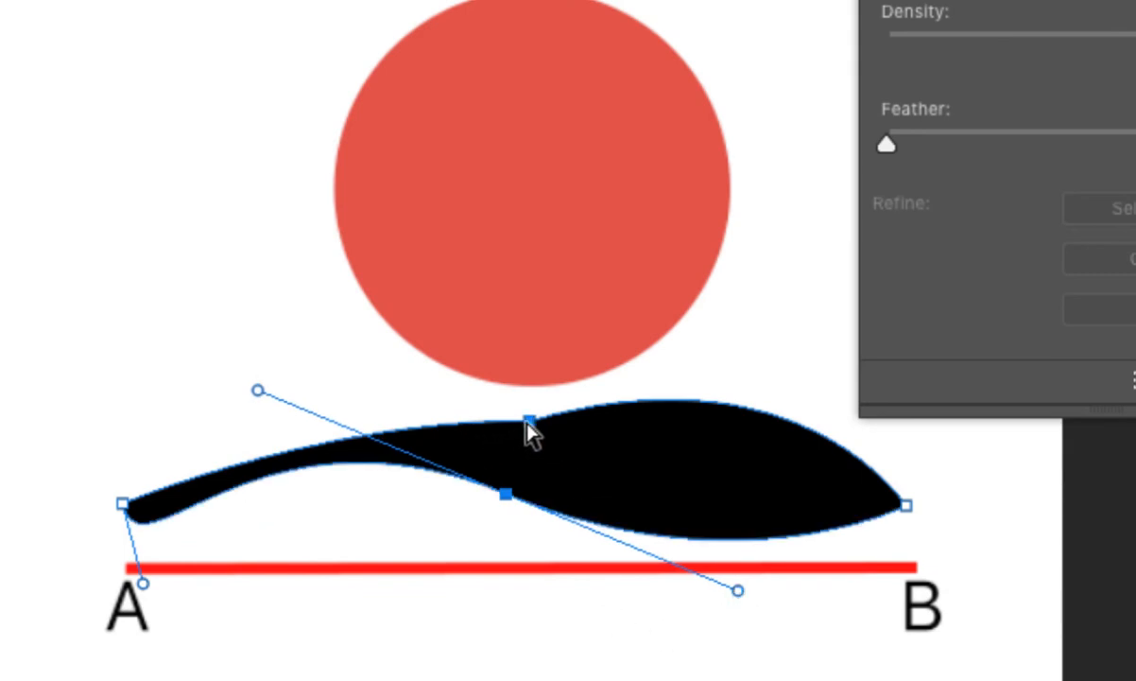
left_click_drag(526, 422, 388, 414)
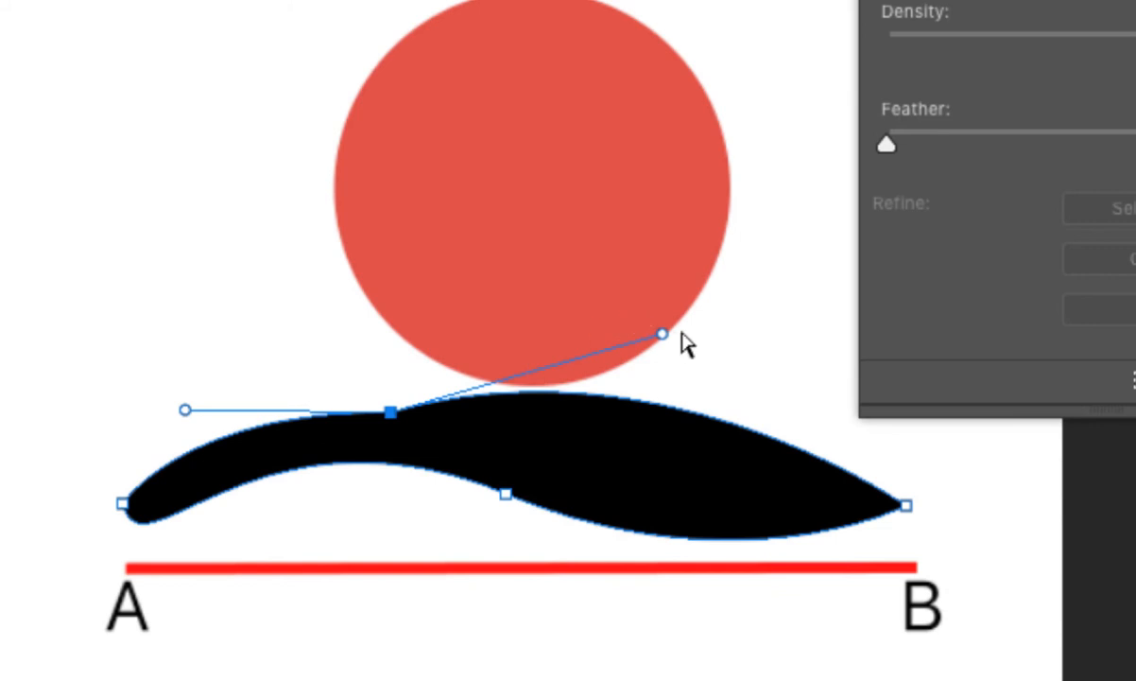
left_click_drag(662, 334, 842, 275)
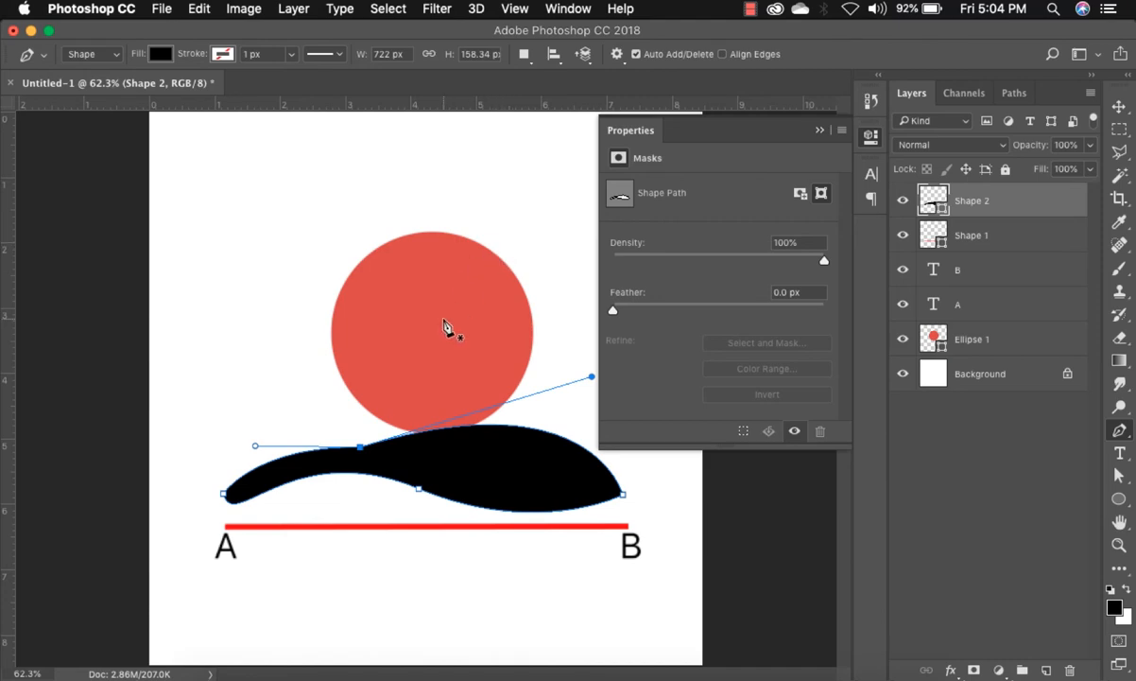
- Move the red circle upward so it clears the black shape
key("v")
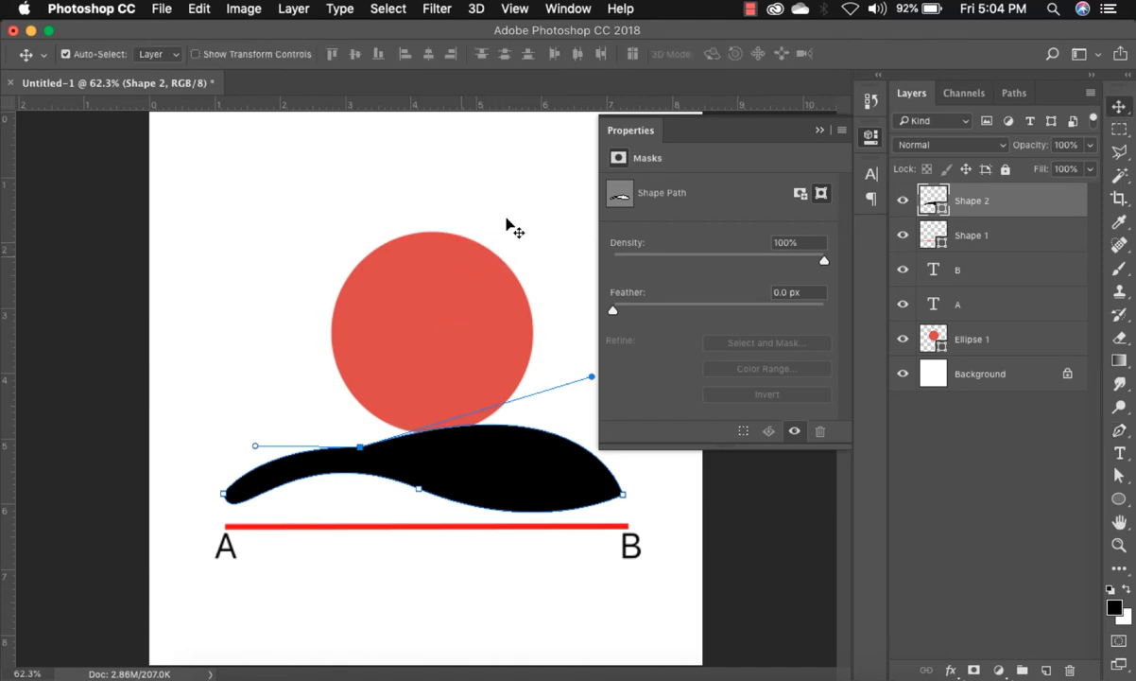
left_click(446, 327)
left_click_drag(446, 327, 438, 282)
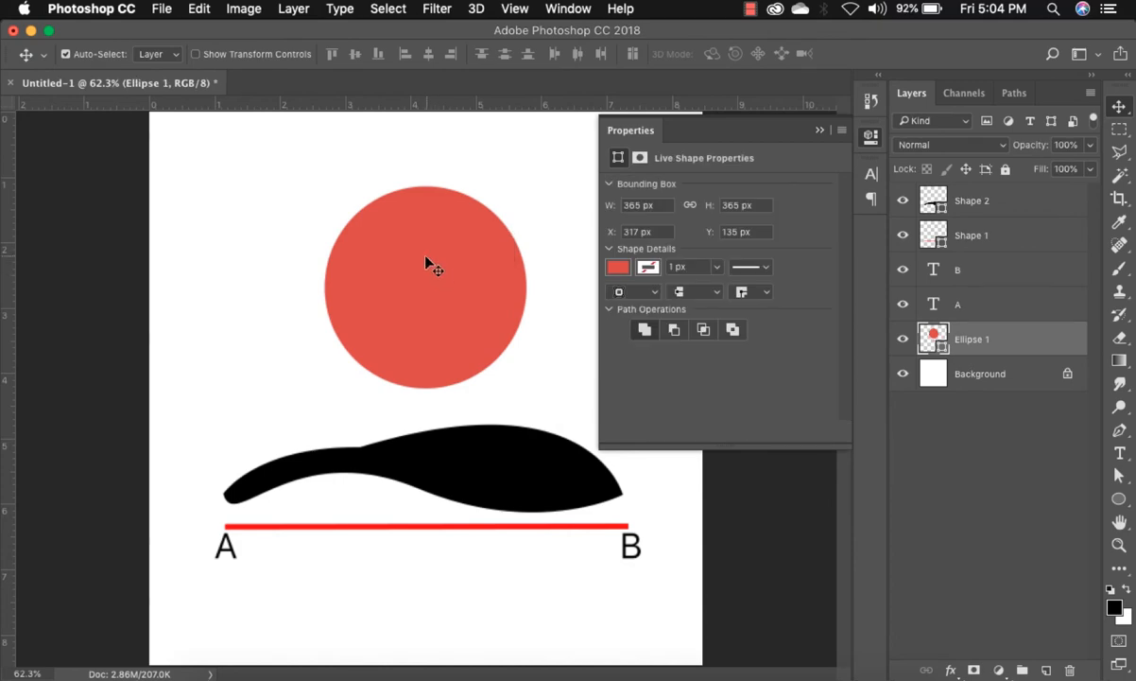
- Trace the red circle with the Pen tool using four anchor points at its extremes, closing the path at the top
key("p")
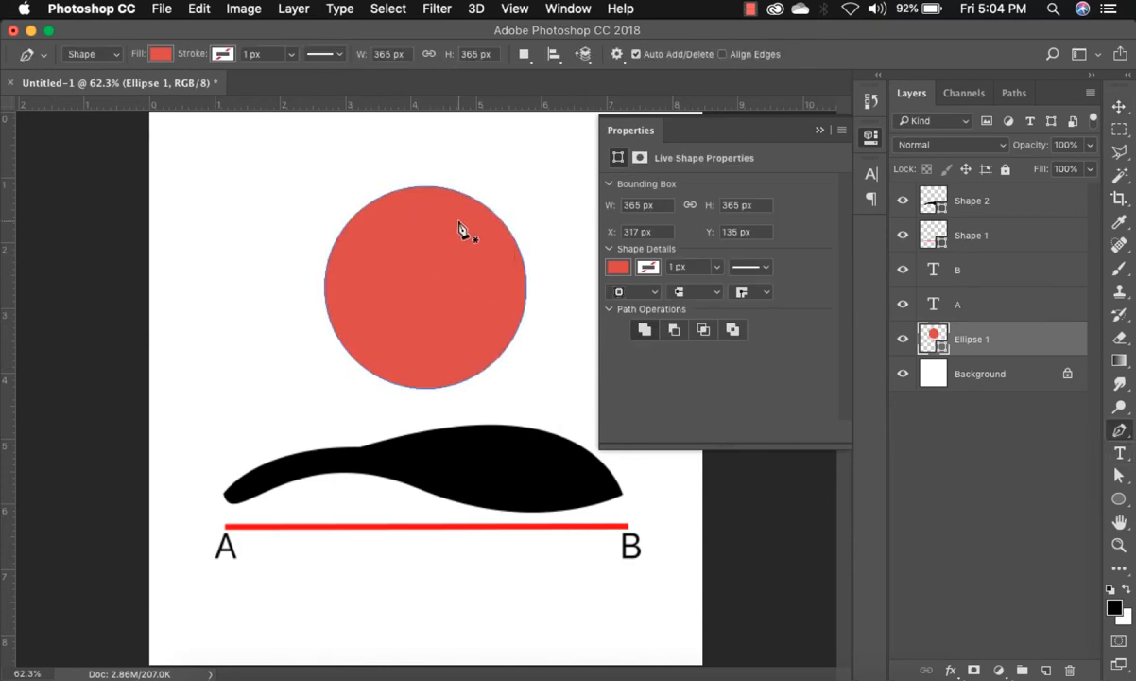
left_click(426, 186)
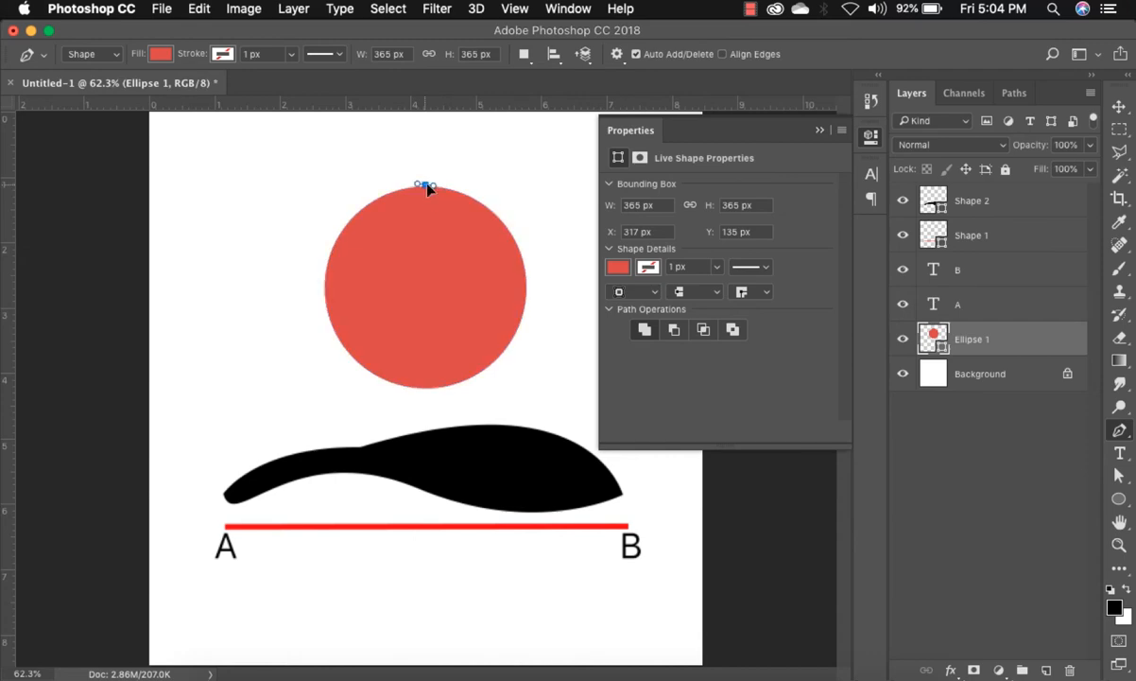
left_click_drag(428, 188, 500, 184)
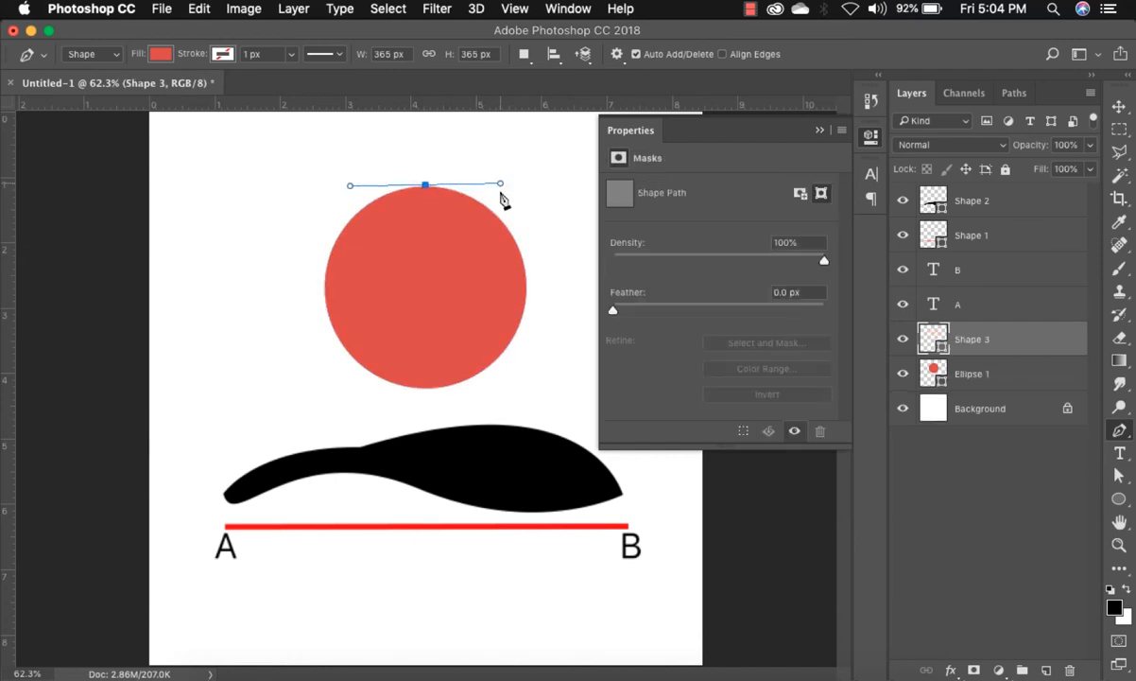
left_click_drag(527, 291, 524, 322)
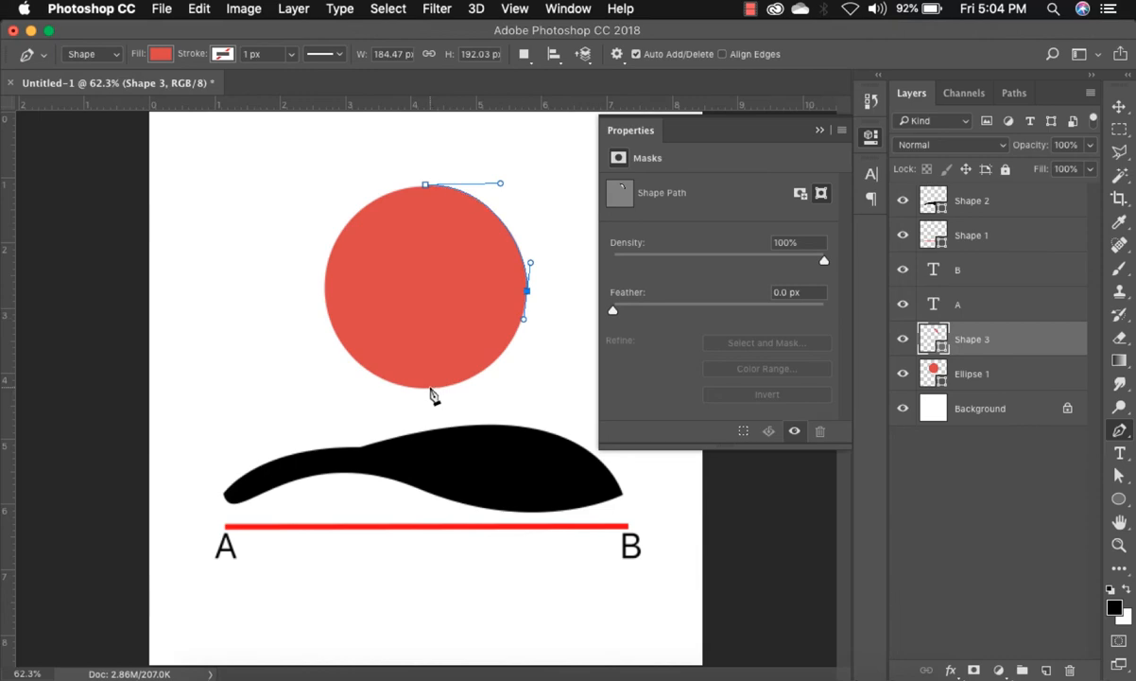
left_click_drag(431, 388, 341, 407)
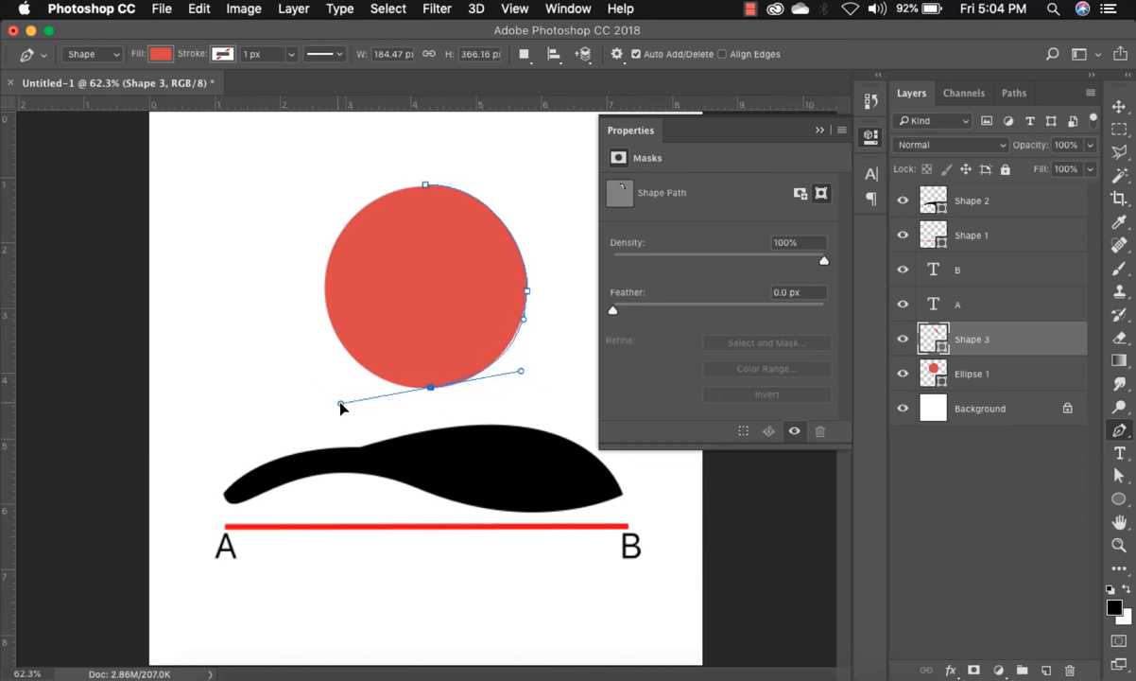
left_click(325, 291)
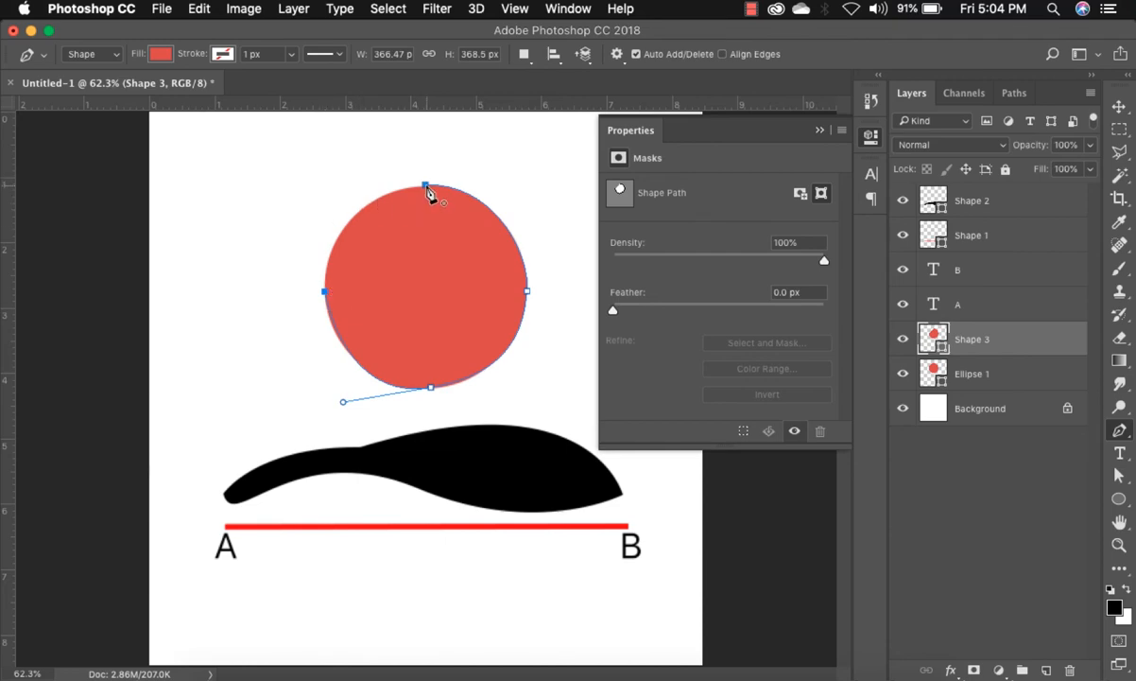
left_click_drag(429, 186, 536, 167)
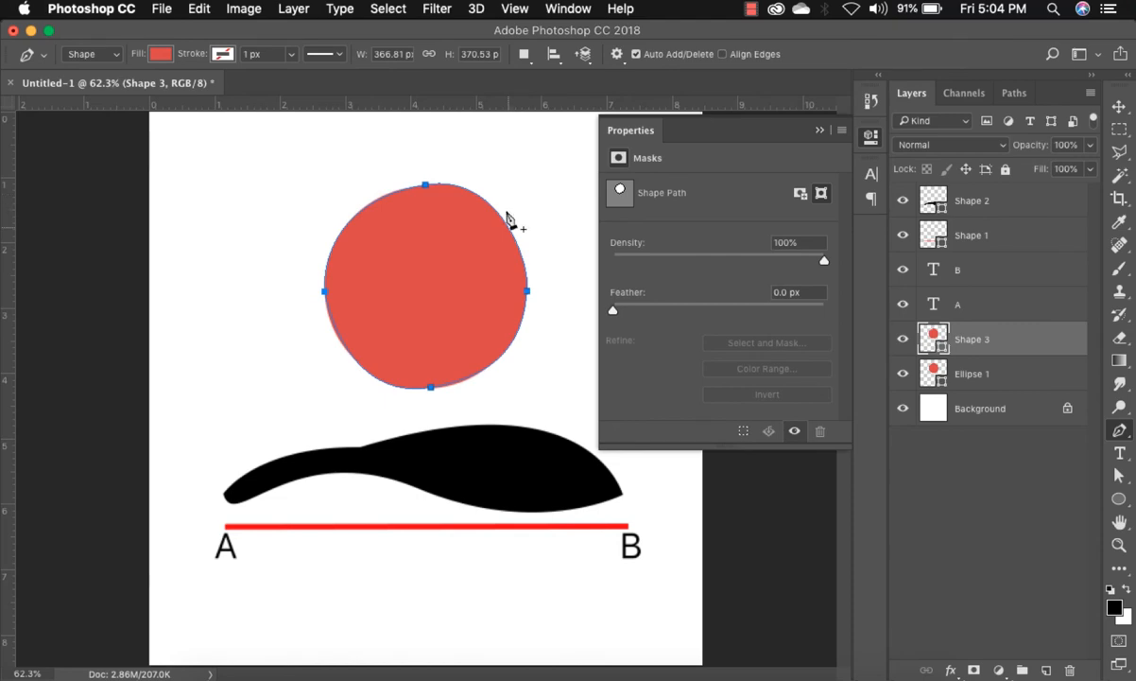
- Change the fill colour of the traced circle shape to bright blue
double_click(943, 348)
left_click(853, 265)
left_click(813, 191)
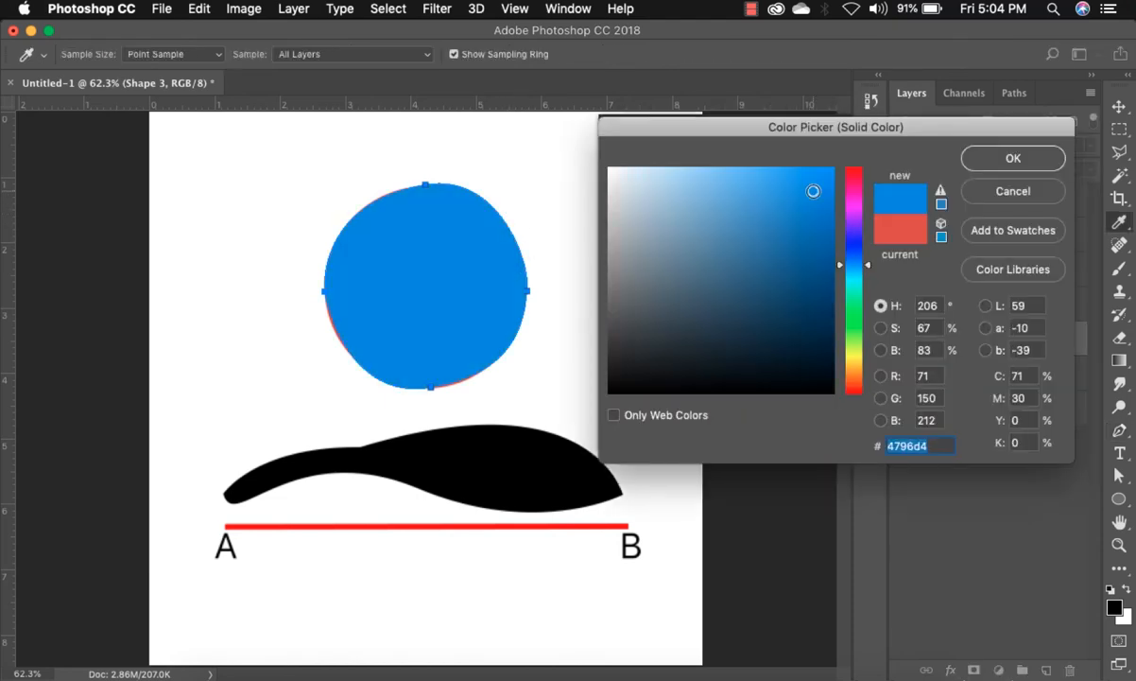
left_click(1011, 156)
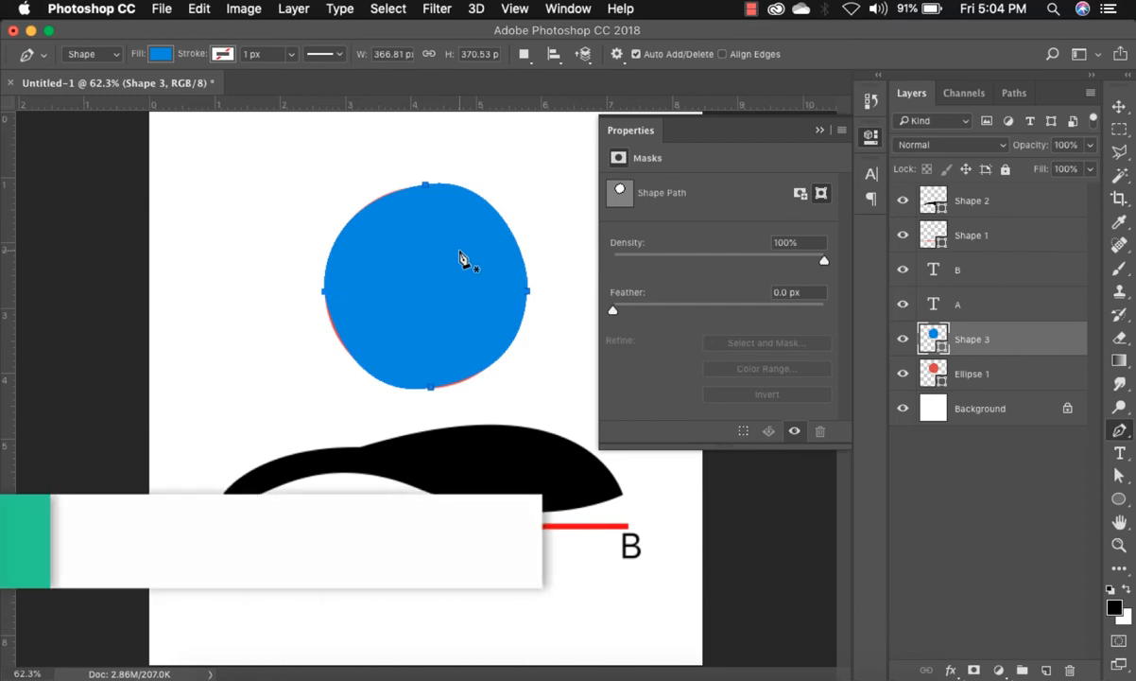
- Adjust the handles of the blue shape's top and bottom anchors to fit its curves to the red circle beneath
left_click(426, 185, "super")
mouse_move(501, 180)
left_mouse_down()
mouse_move(523, 185)
mouse_move(494, 185)
left_mouse_up()
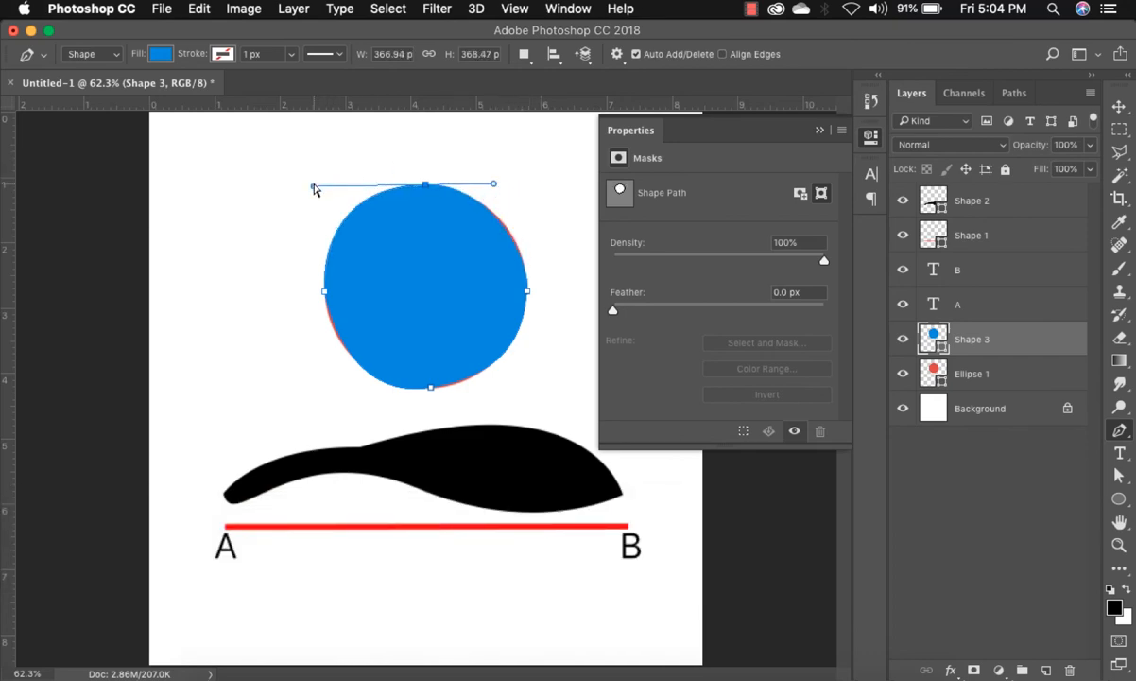
mouse_move(314, 186)
left_mouse_down()
mouse_move(367, 178)
mouse_move(324, 187)
left_mouse_up()
left_click_drag(493, 183, 509, 188)
left_click(432, 391)
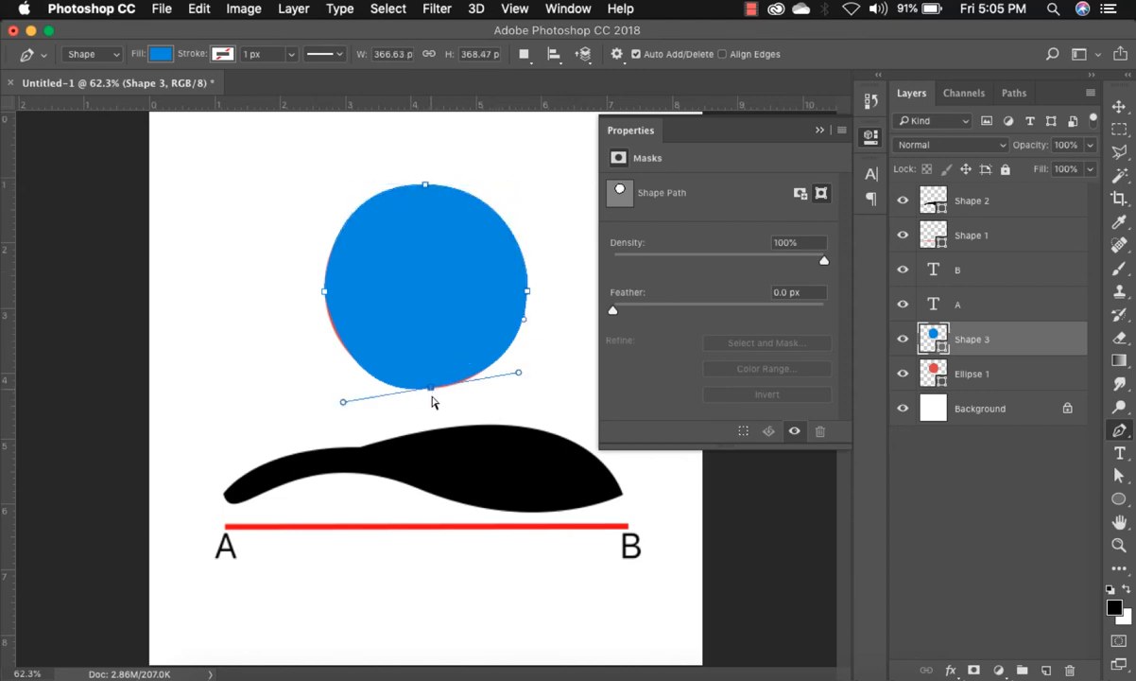
left_click_drag(342, 401, 340, 395)
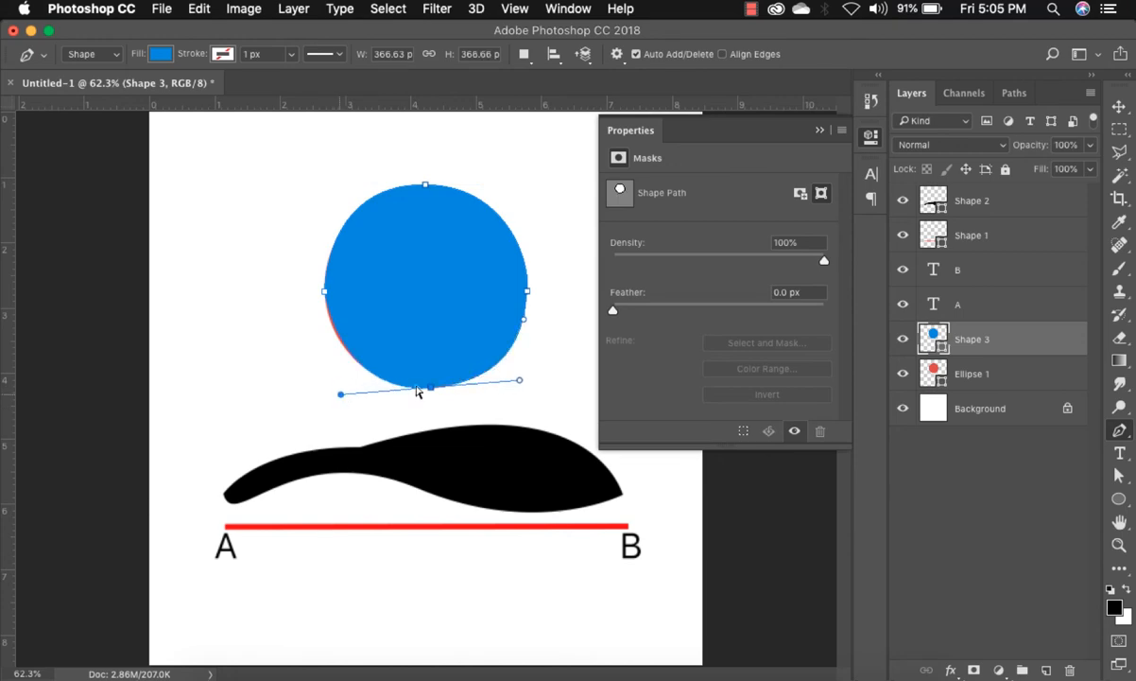
- Delete the anchor point on the blue shape's left edge, undoing and repeating the deletion once
left_click(325, 293)
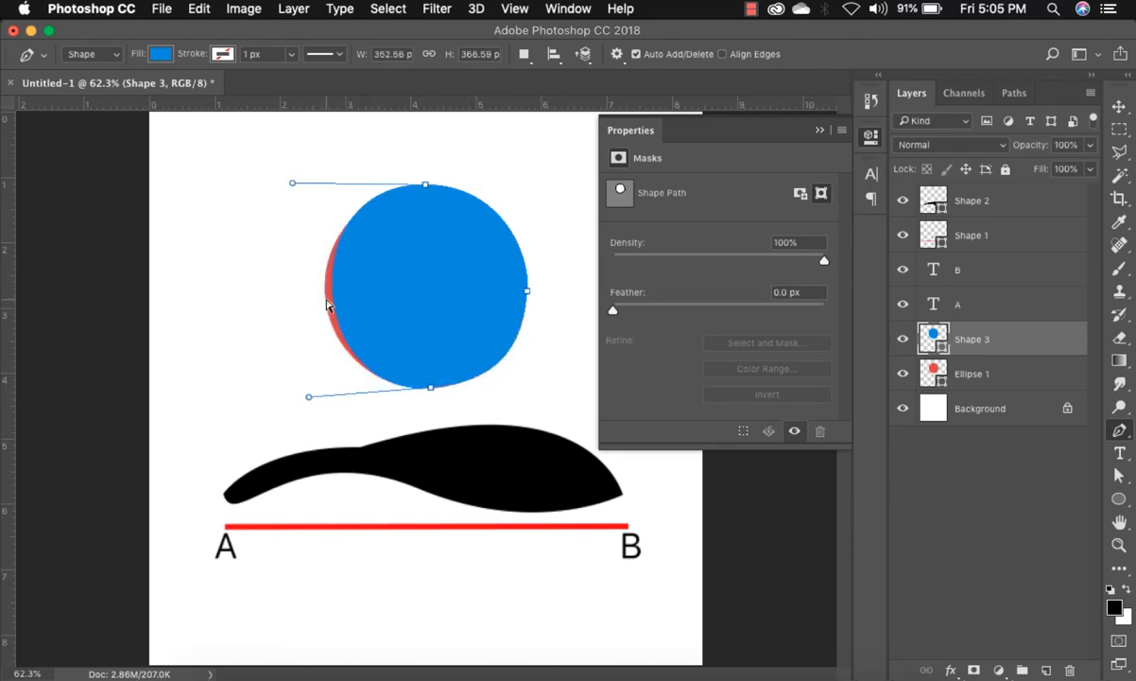
key("super+z")
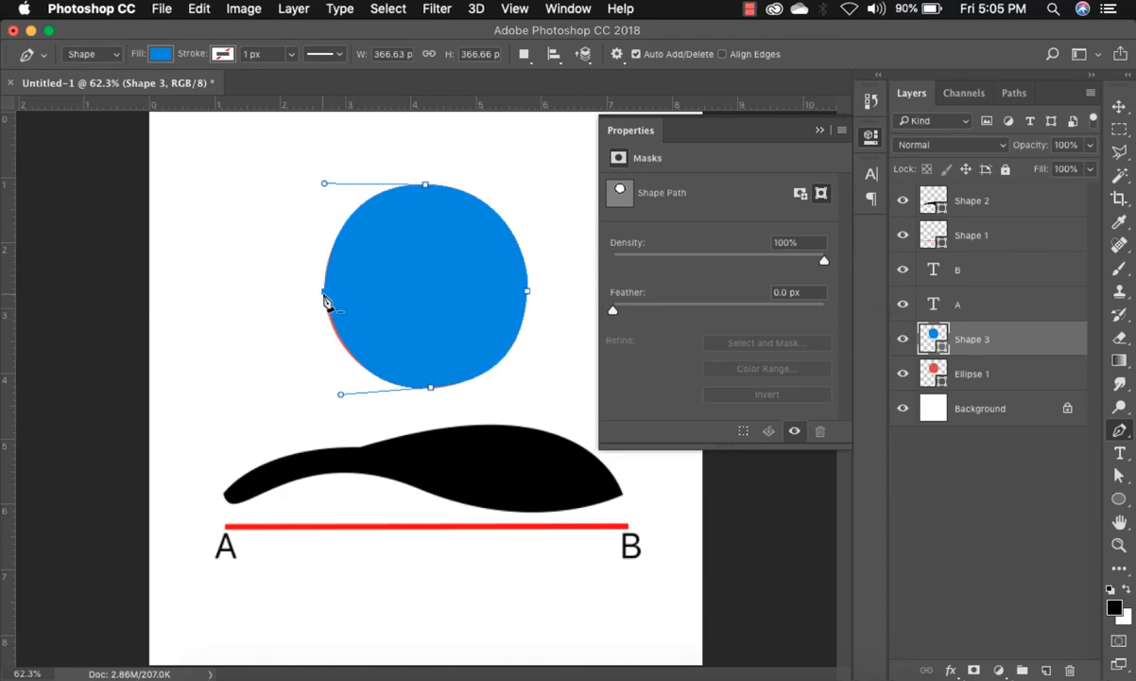
left_click(325, 296)
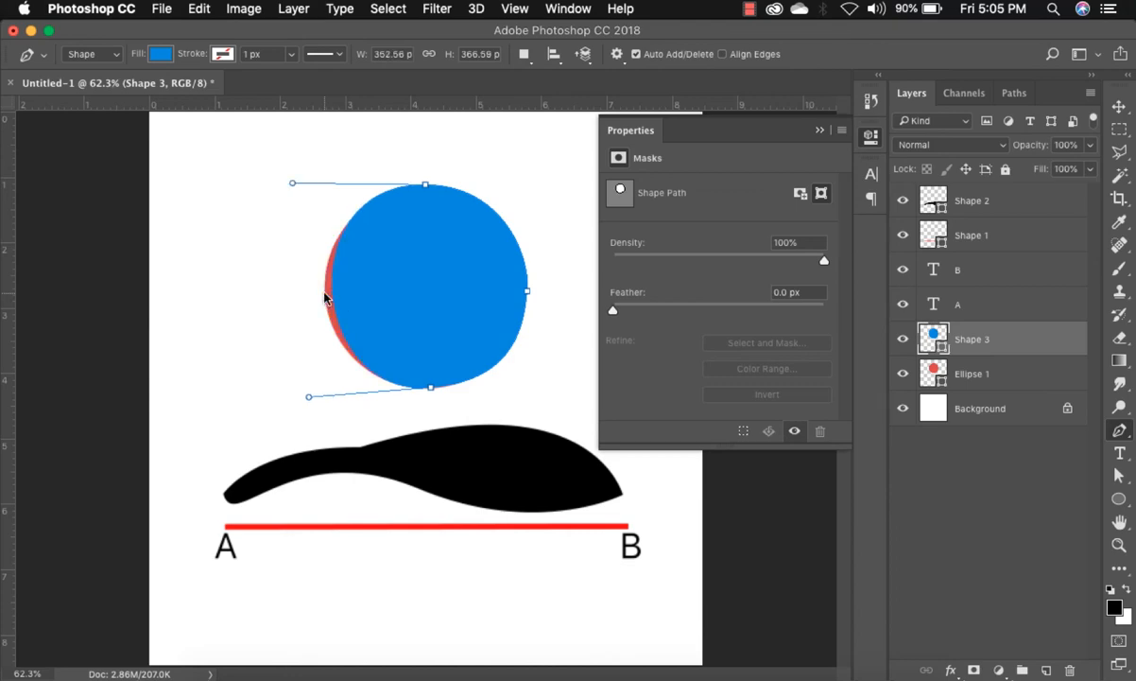
- Undo the deletion of the blue shape's left anchor point
key("super+z")
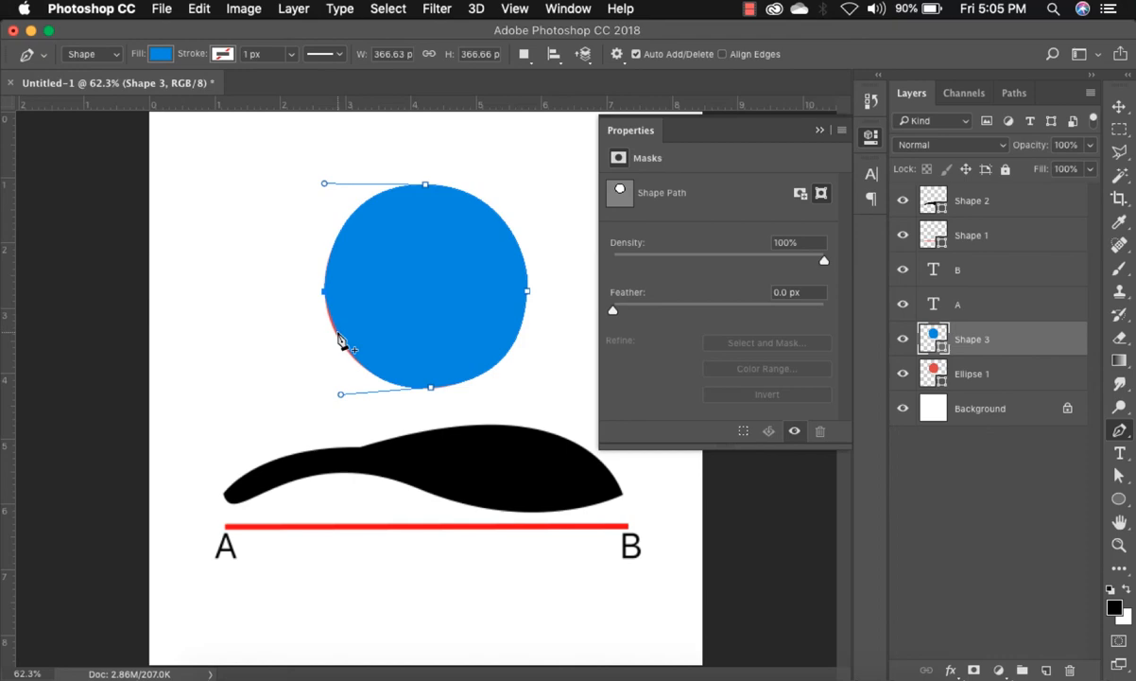
- Add an anchor point on the blue shape's lower-left curve, pull it outward, and delete it again
left_click(337, 333)
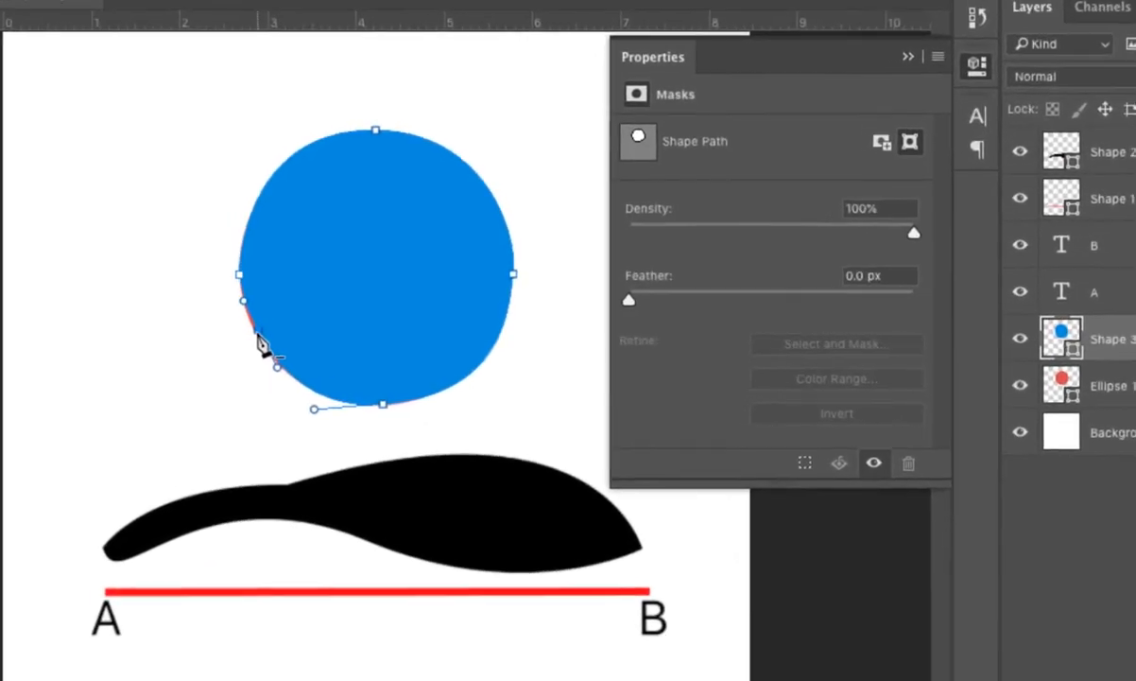
left_click_drag(260, 339, 149, 366)
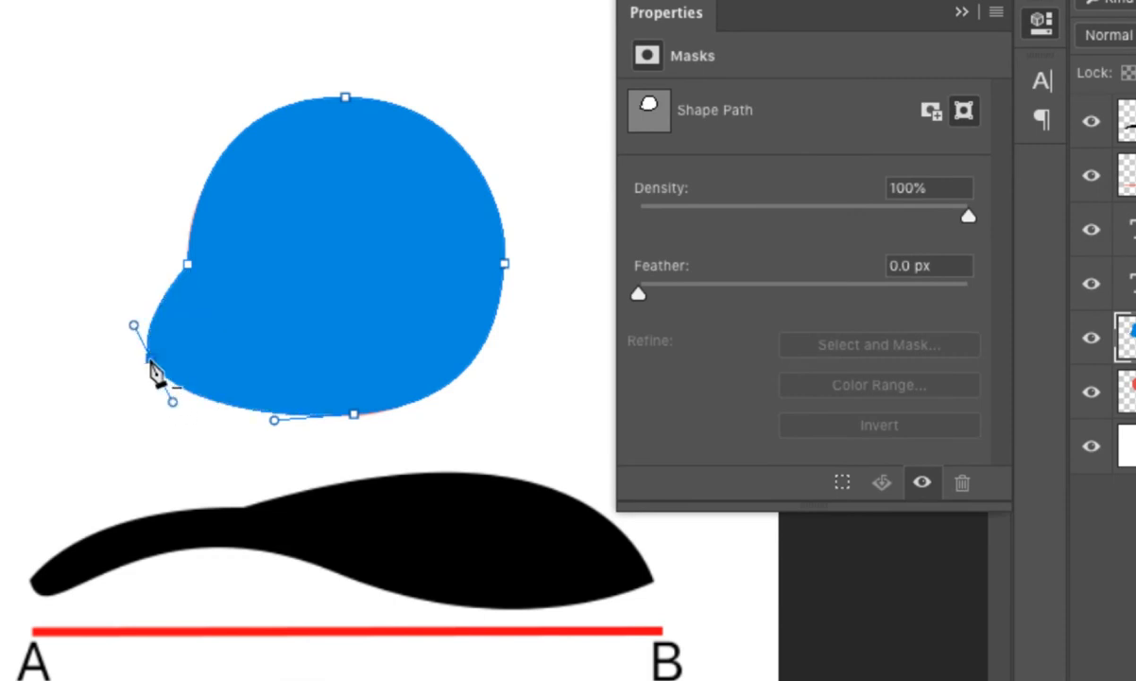
left_click(150, 362)
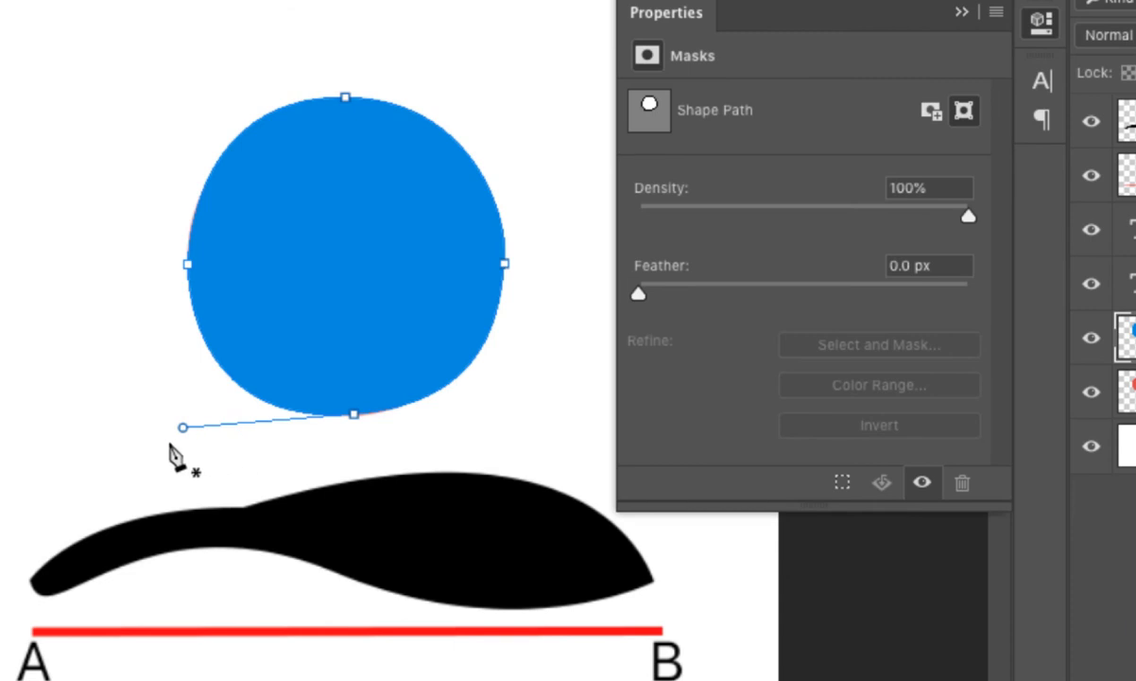
- Adjust the handle of the blue shape's bottom anchor to fit the circle, then hide and deselect the Shape 3 layer
mouse_move(182, 428)
left_mouse_down()
mouse_move(216, 426)
mouse_move(312, 372)
mouse_move(226, 438)
mouse_move(187, 406)
left_mouse_up()
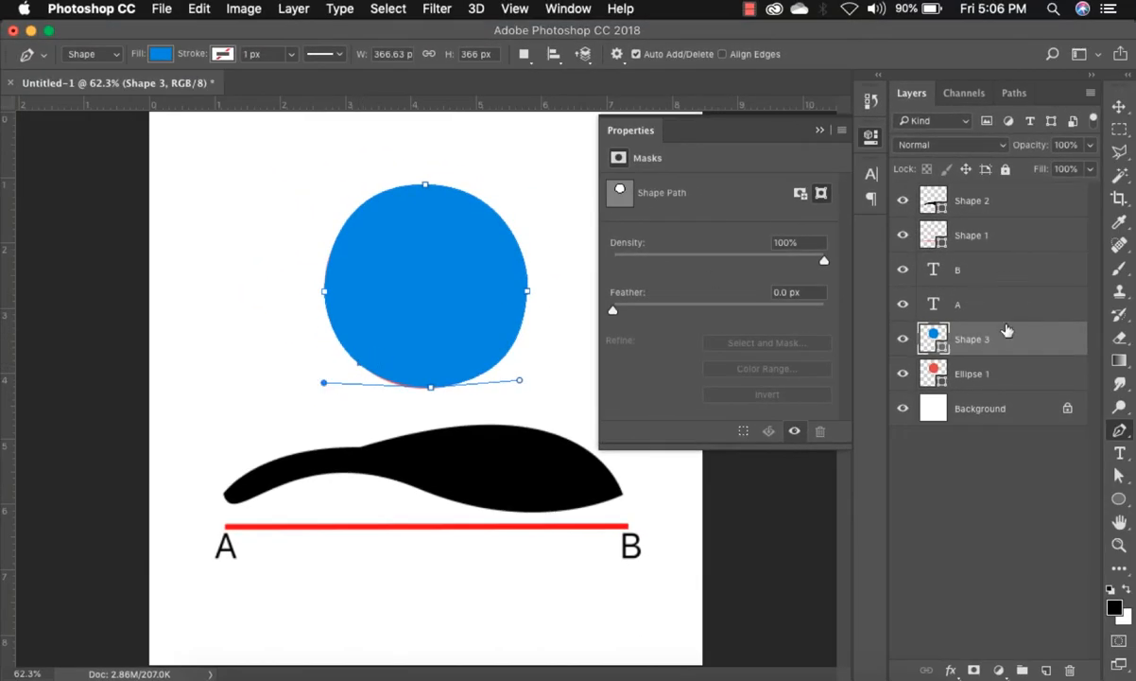
left_click(903, 338)
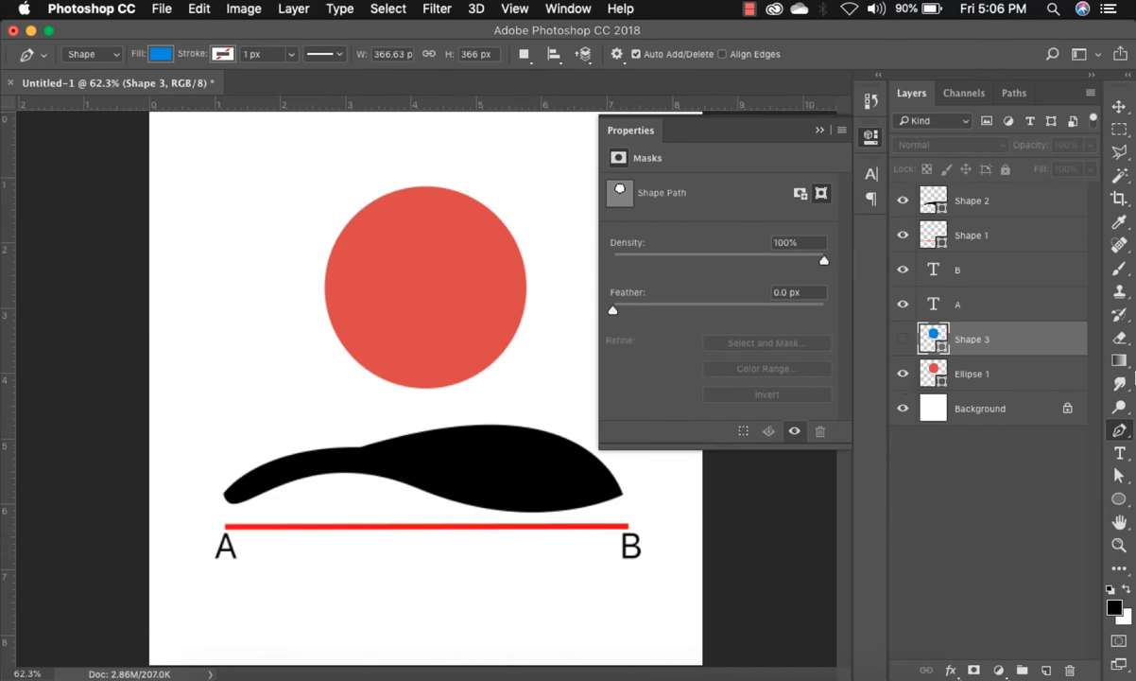
left_click(1008, 481)
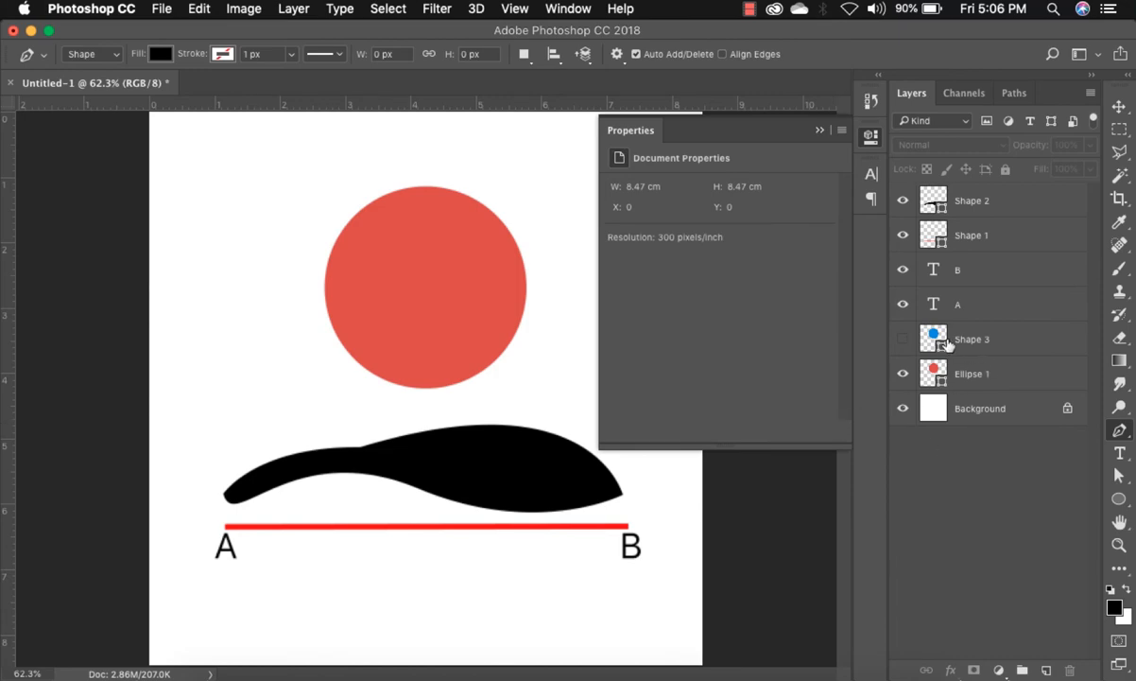
- Trace the red circle with straight Pen tool segments between four anchors at its extremes, closing the path at the top
left_click(426, 186)
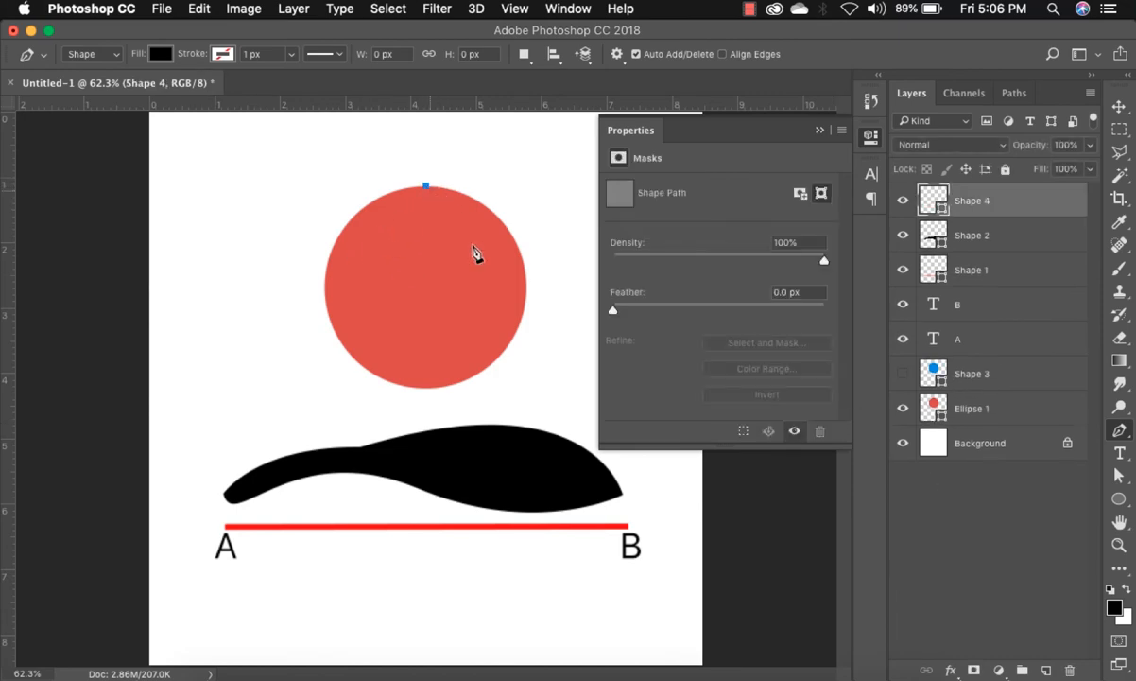
left_click(526, 288)
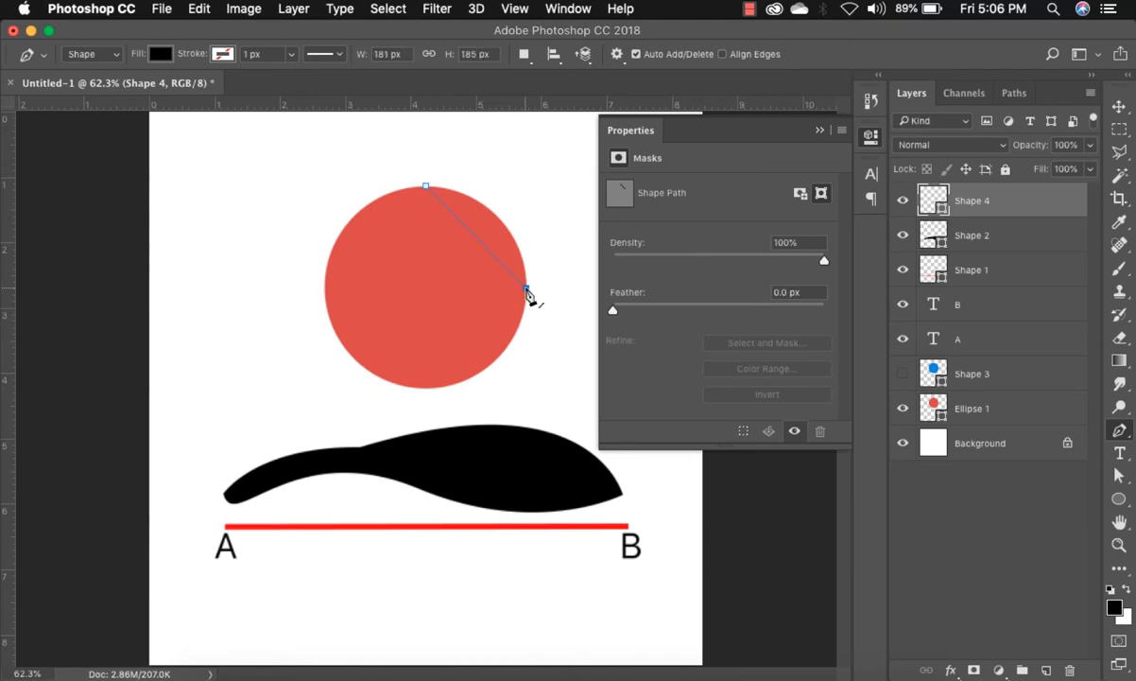
left_click(425, 387)
left_click(326, 287)
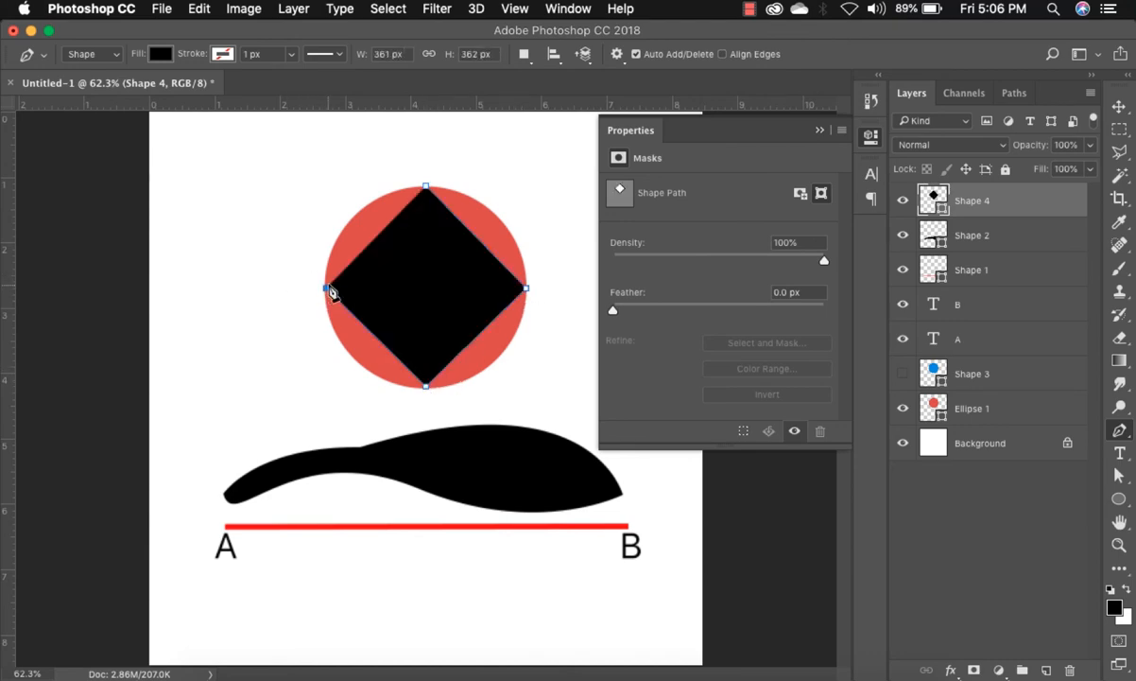
left_click(425, 192)
- Convert the diamond's top and bottom corners to smooth points and adjust their handles to match the red circle
left_click_drag(426, 190, 507, 187)
mouse_move(510, 180)
left_mouse_down()
mouse_move(526, 179)
mouse_move(518, 172)
mouse_move(518, 187)
left_mouse_up()
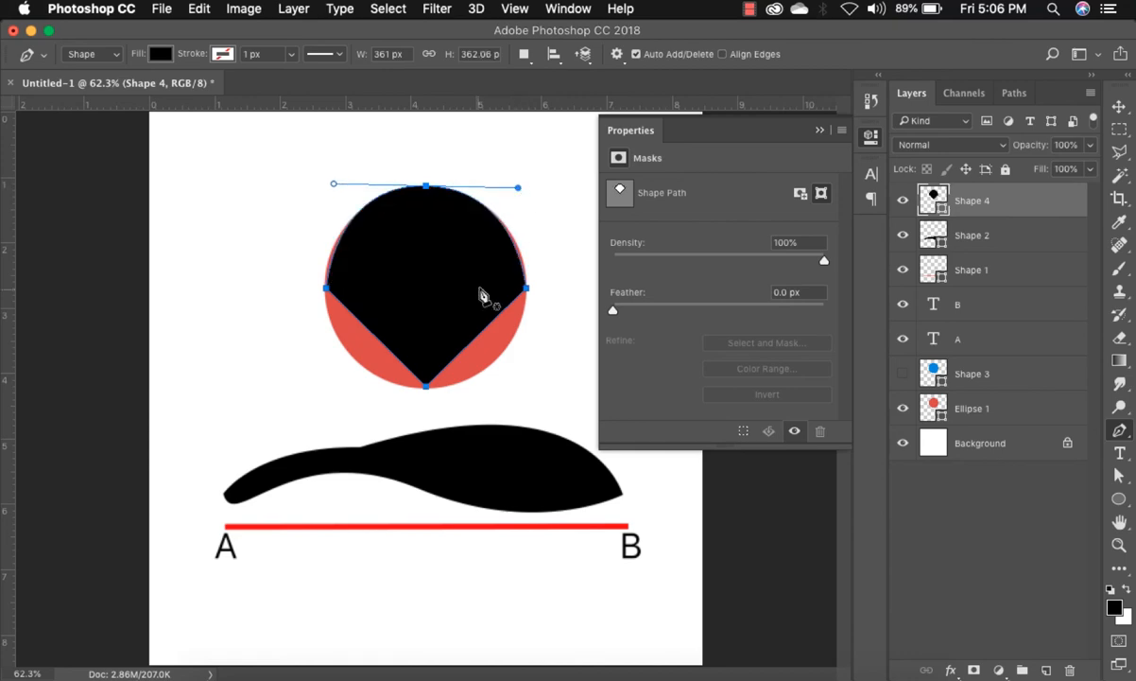
left_click_drag(425, 386, 270, 395)
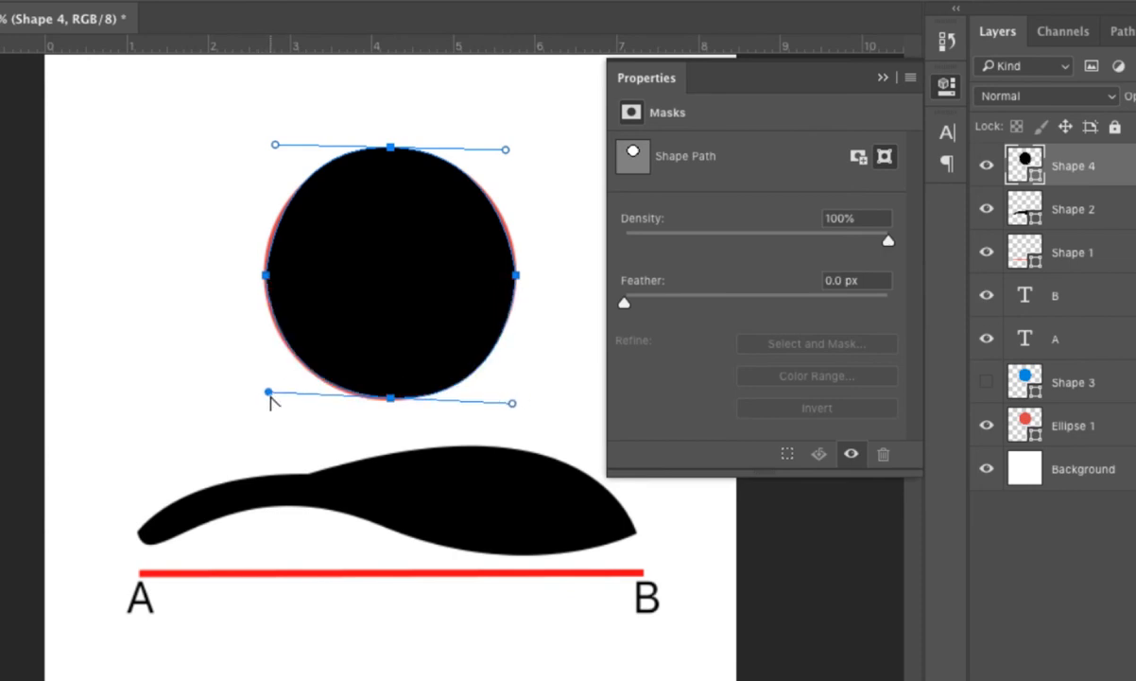
left_click_drag(512, 402, 514, 396)
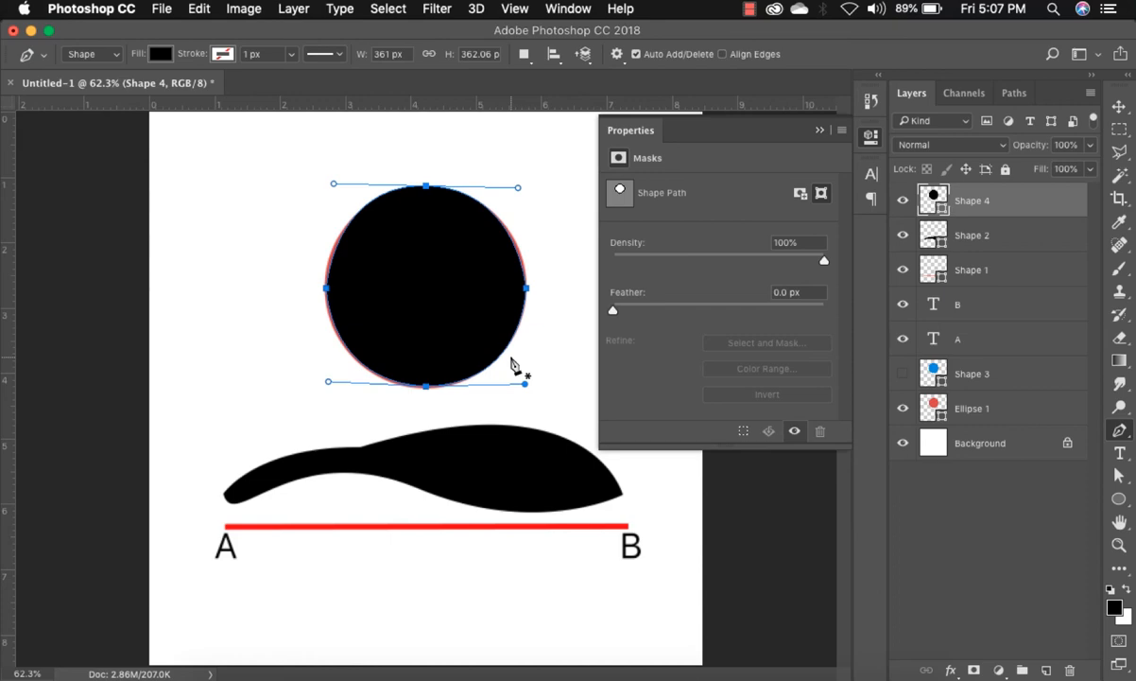
- Hide every layer above Background and collapse the layer mask properties
left_click_drag(903, 206, 912, 367)
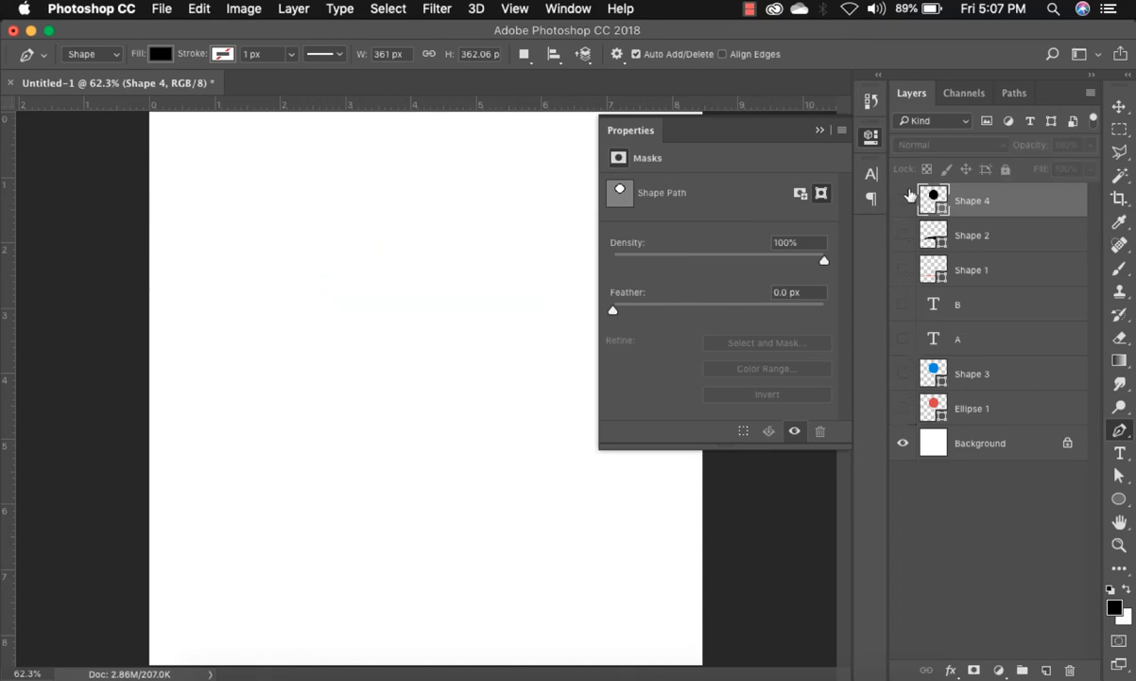
left_click(820, 132)
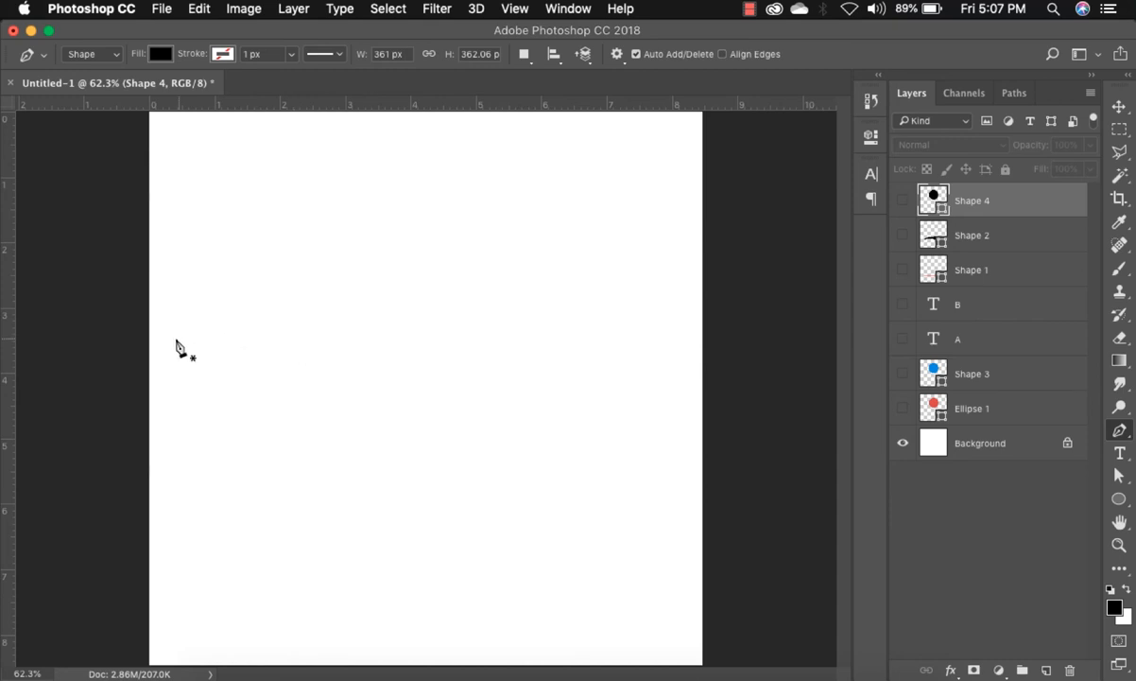
- Draw a closed, flat oval shape about 565 × 161 px with three Pen tool anchors across the canvas's middle
left_click(273, 337)
left_click_drag(418, 299, 549, 291)
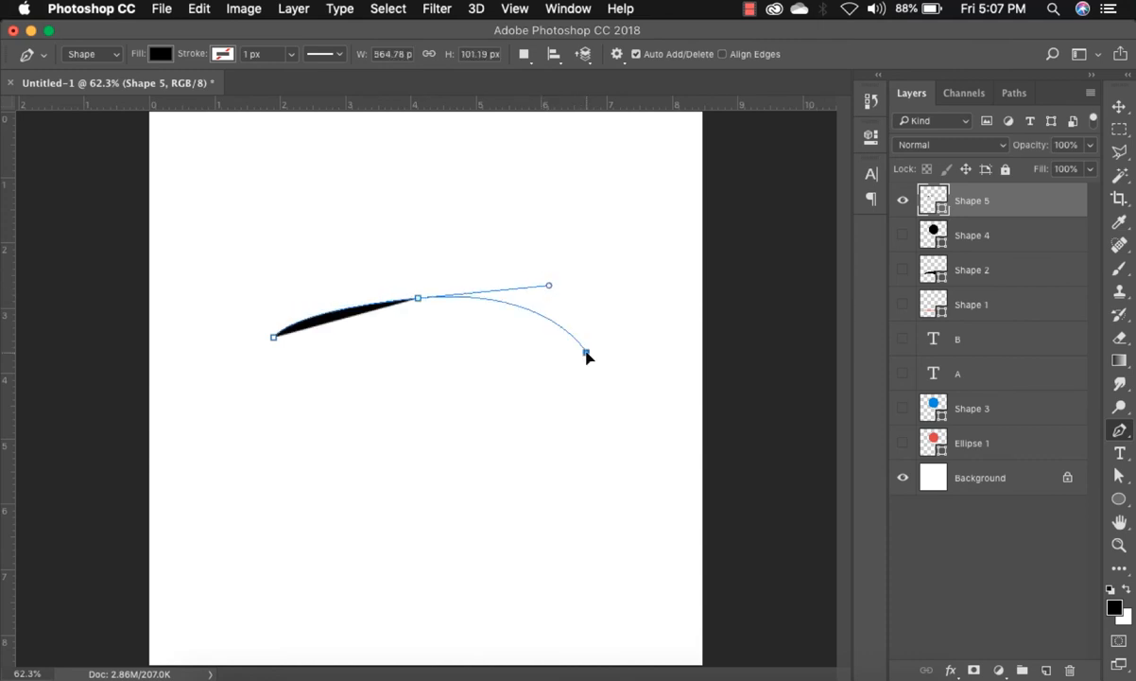
left_click_drag(586, 353, 584, 382)
left_click(273, 337)
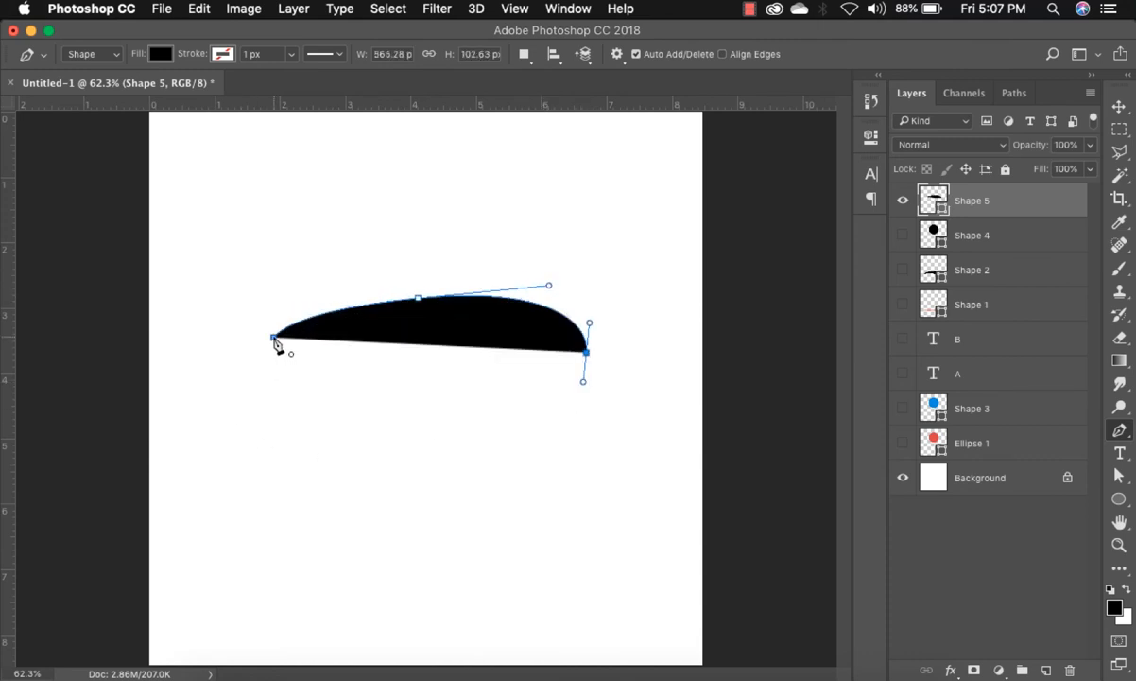
left_click_drag(273, 338, 275, 262)
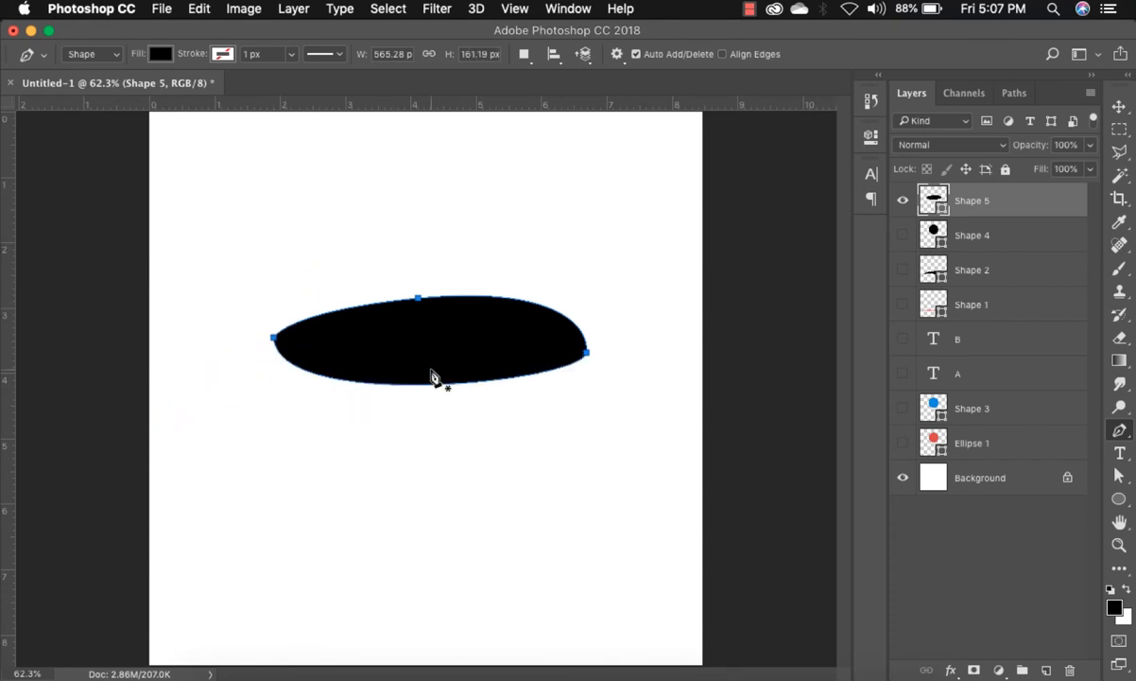
- Refine the oval into an even bowl opening by moving its right and top anchors and angling the left anchor's lower handle inward
left_click(586, 353, "super")
mouse_move(589, 357)
left_mouse_down()
mouse_move(601, 379)
mouse_move(594, 354)
mouse_move(609, 348)
mouse_move(599, 335)
mouse_move(619, 354)
mouse_move(596, 338)
left_mouse_up()
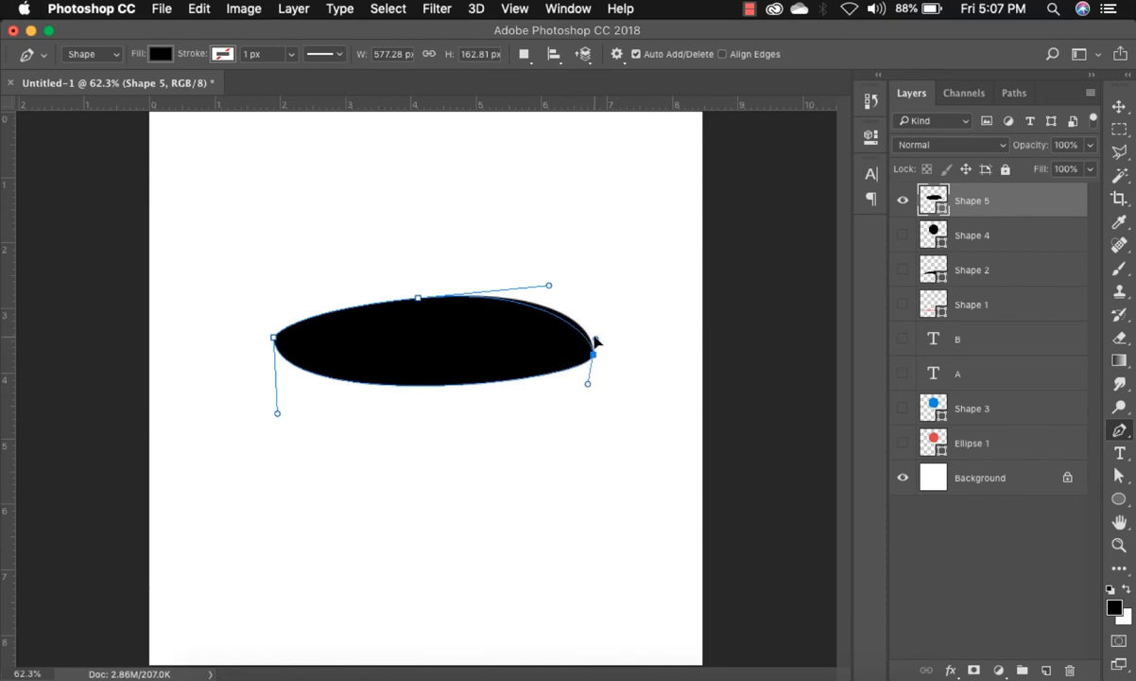
mouse_move(418, 298)
left_mouse_down()
mouse_move(415, 276)
mouse_move(405, 296)
left_mouse_up()
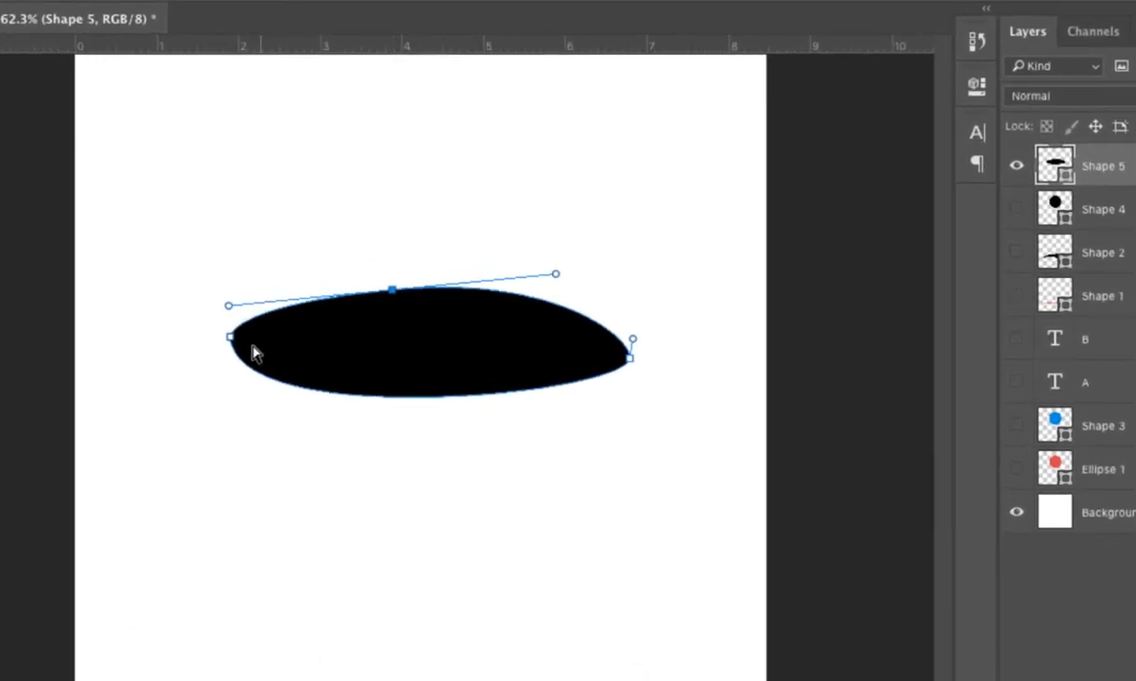
left_click(239, 336)
left_click_drag(235, 432, 285, 425)
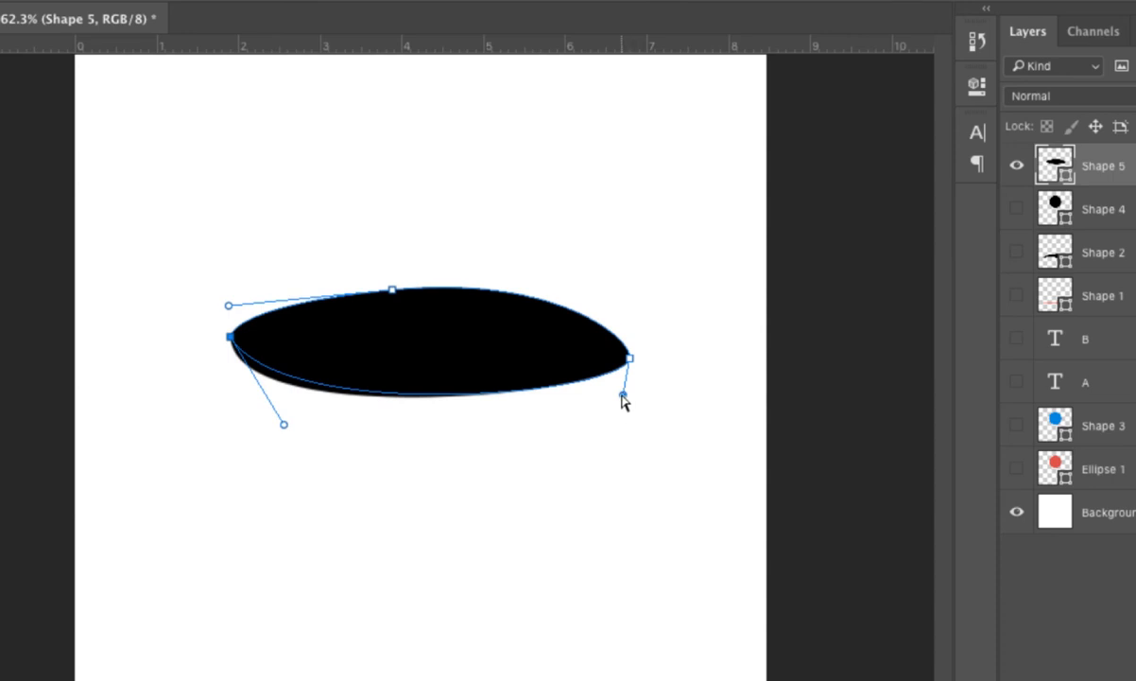
left_click_drag(623, 395, 631, 350)
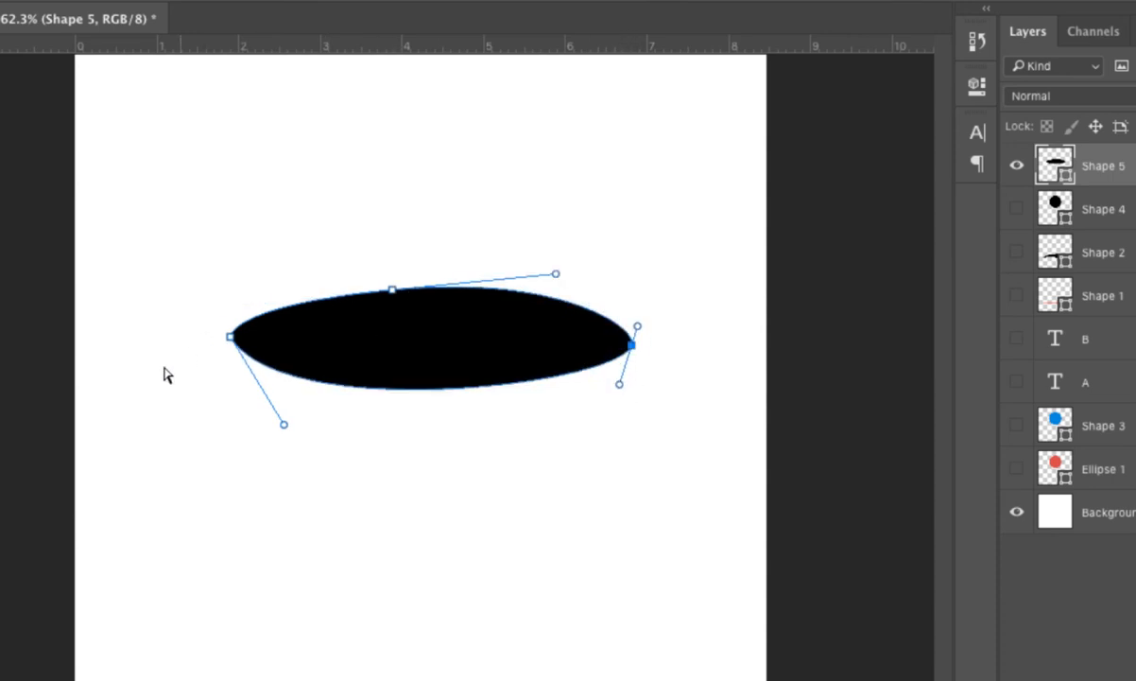
left_click(230, 338)
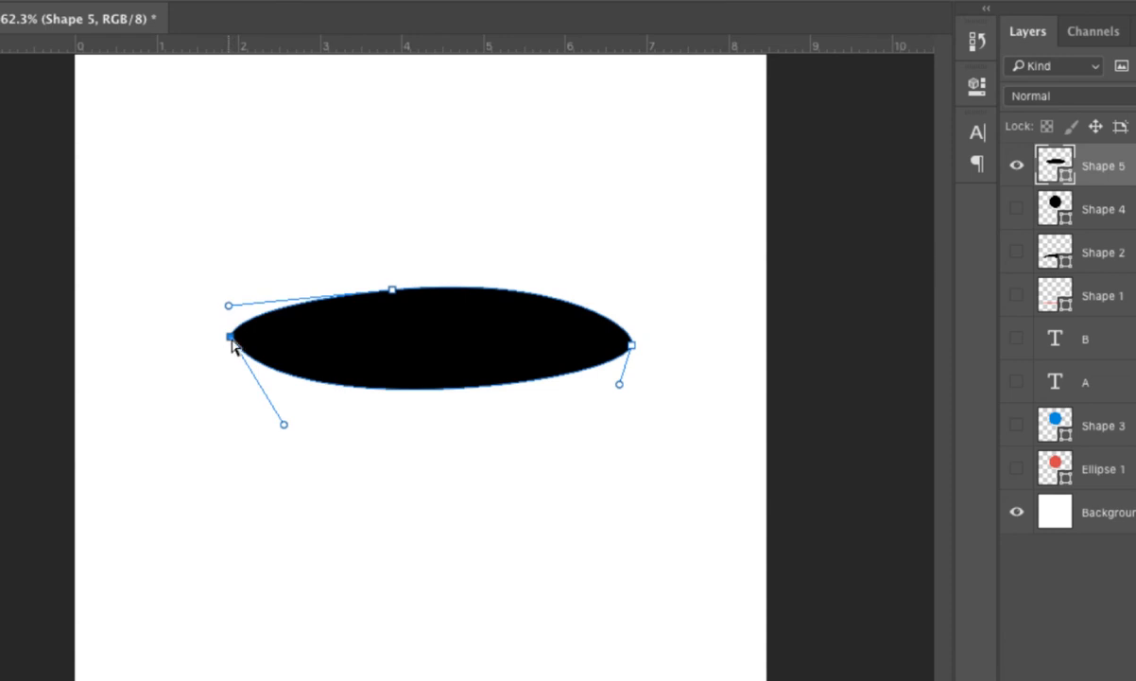
left_click(390, 289)
mouse_move(391, 293)
left_mouse_down()
mouse_move(436, 294)
mouse_move(396, 289)
left_mouse_up()
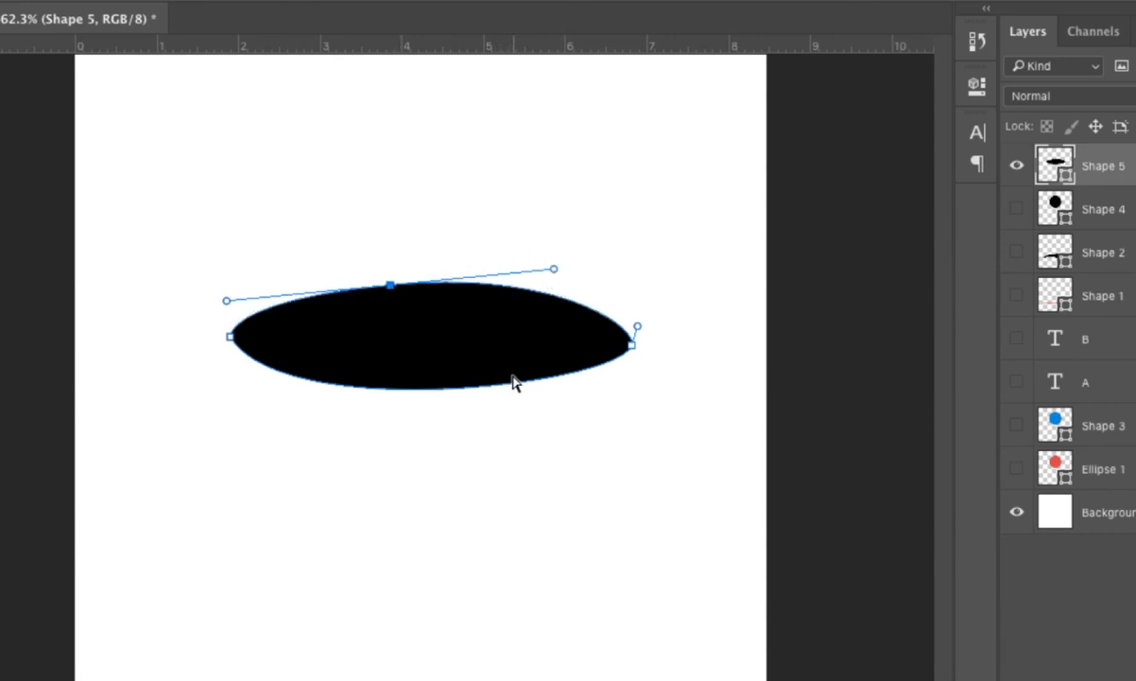
- Draw the bowl's body from a smooth bottom anchor through the oval's right and left tips, close it, and raise its bottom anchor
key("p")
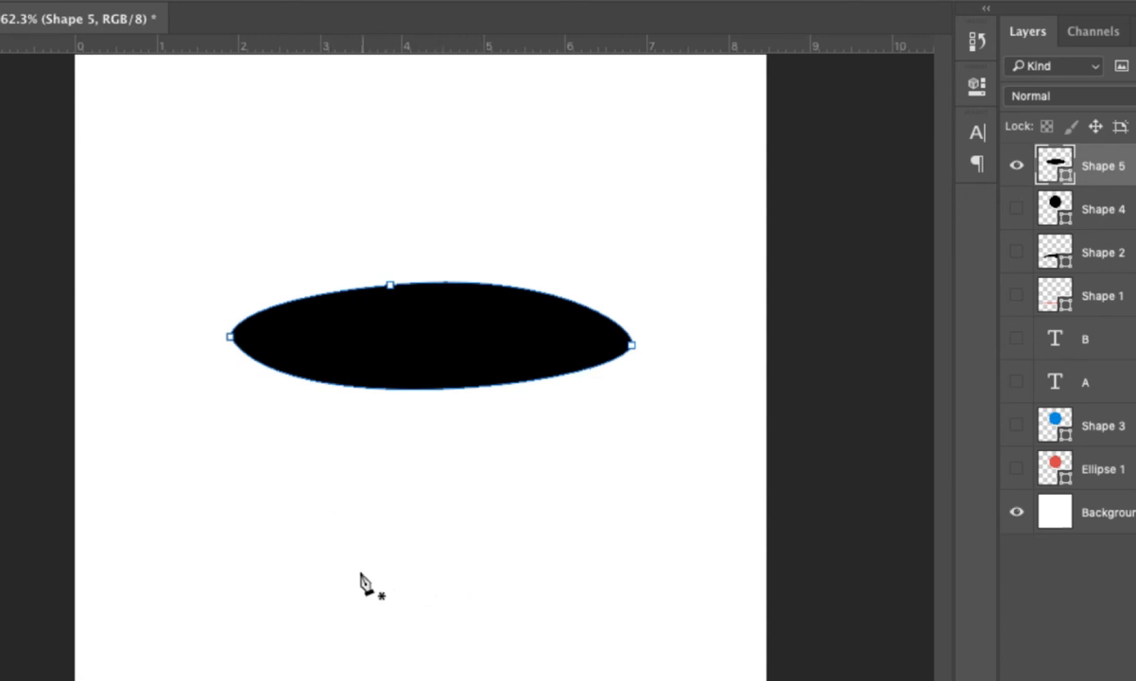
left_click(412, 572)
left_click_drag(412, 572, 593, 570)
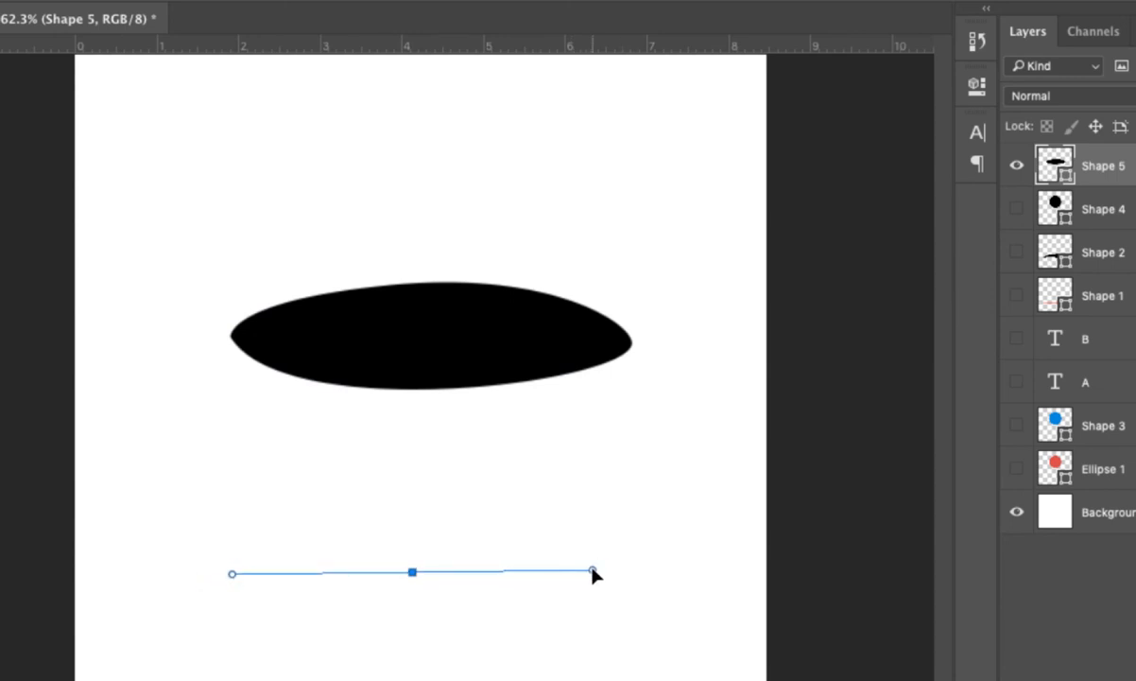
left_click(630, 351)
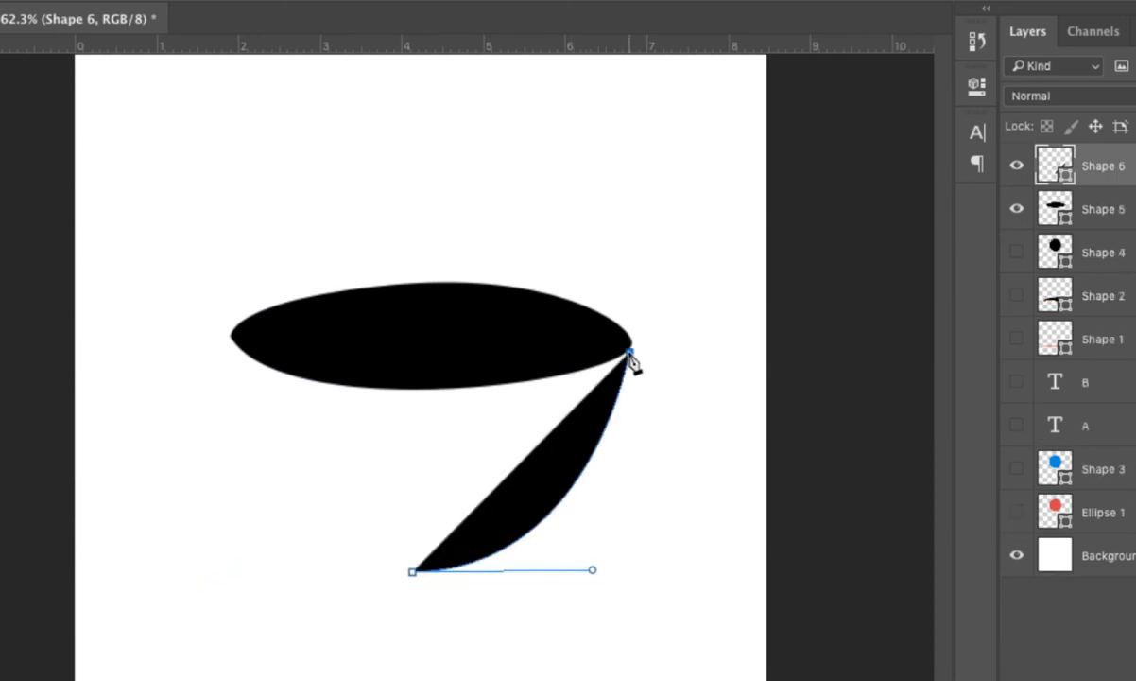
left_click(233, 333)
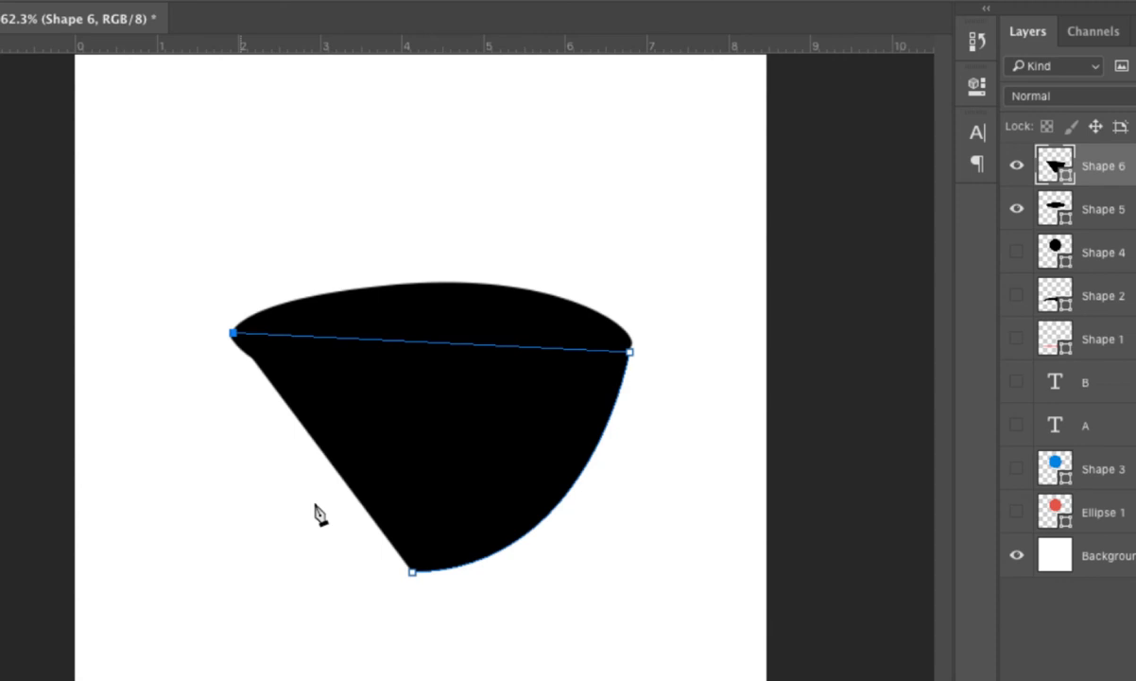
left_click(412, 572)
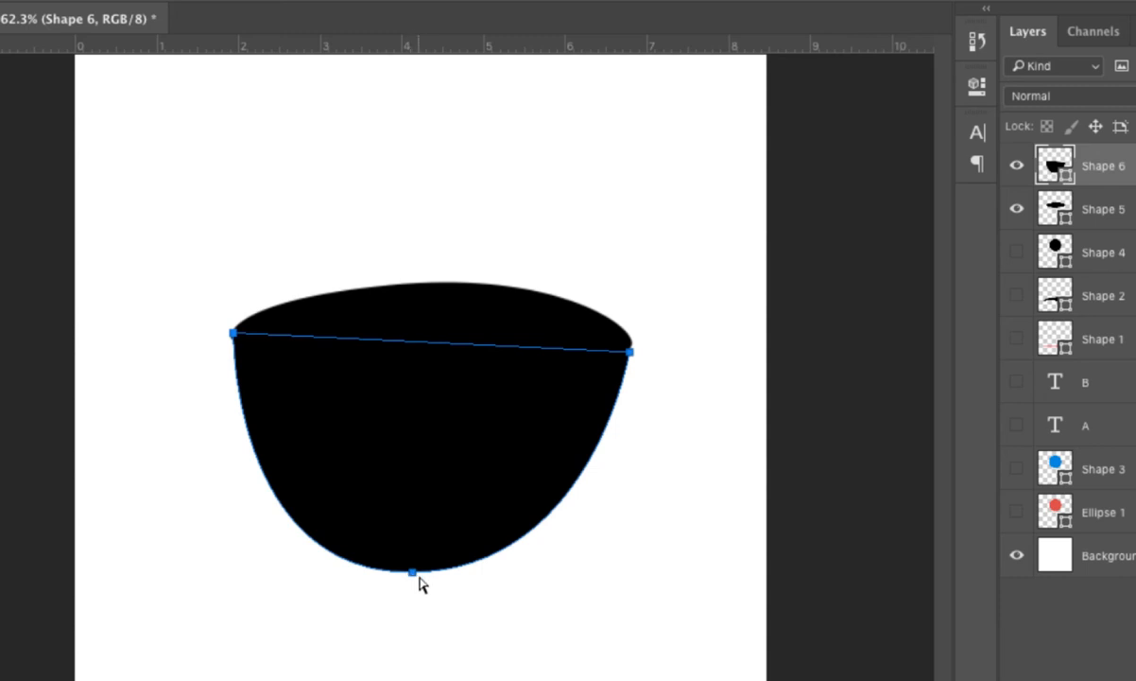
left_click(412, 572)
left_click_drag(413, 576, 432, 523)
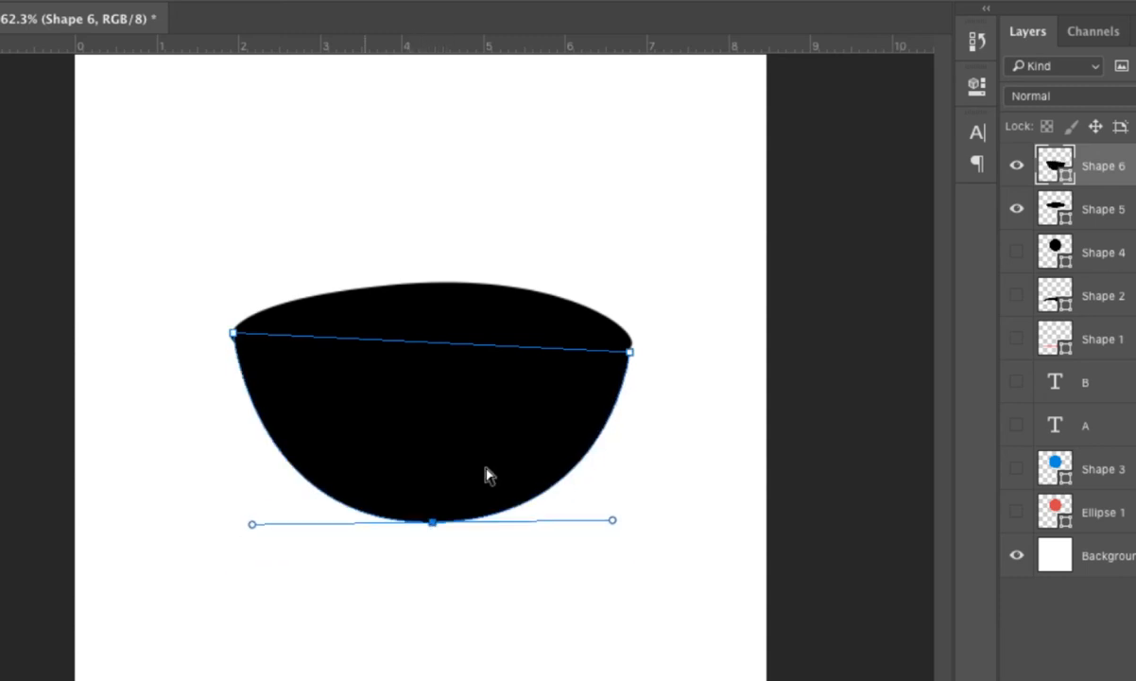
- Move the Shape 6 layer beneath Shape 5 and set its fill colour to grey #8d8d8d
left_click_drag(1130, 170, 1131, 234)
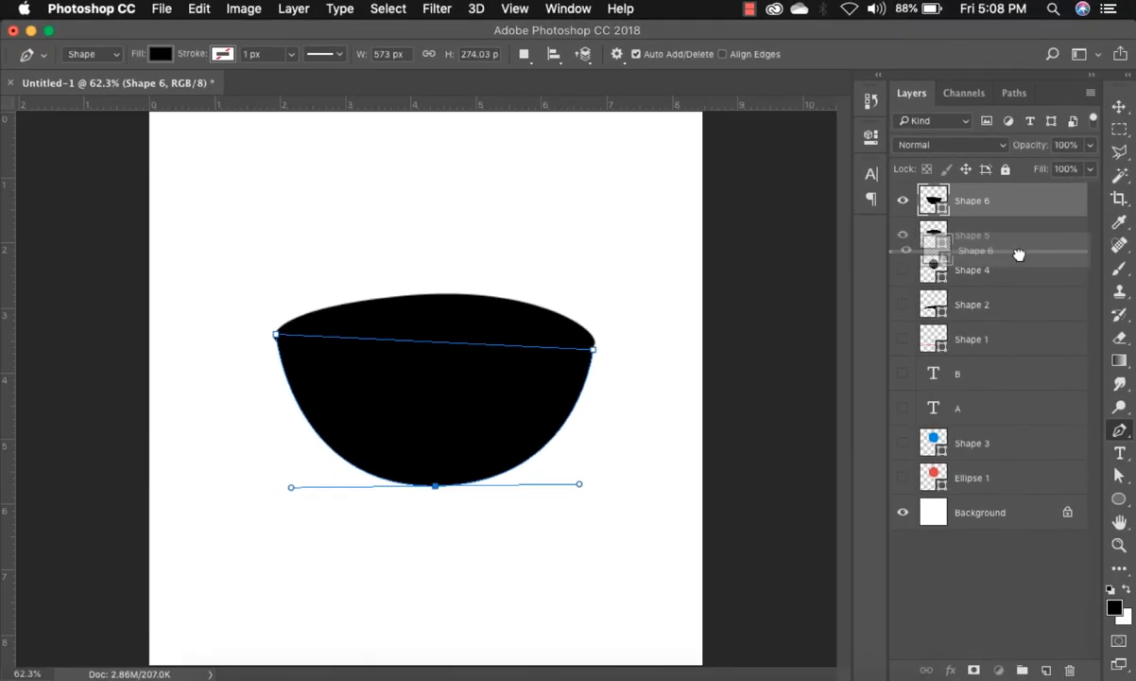
left_click_drag(1019, 254, 1020, 254)
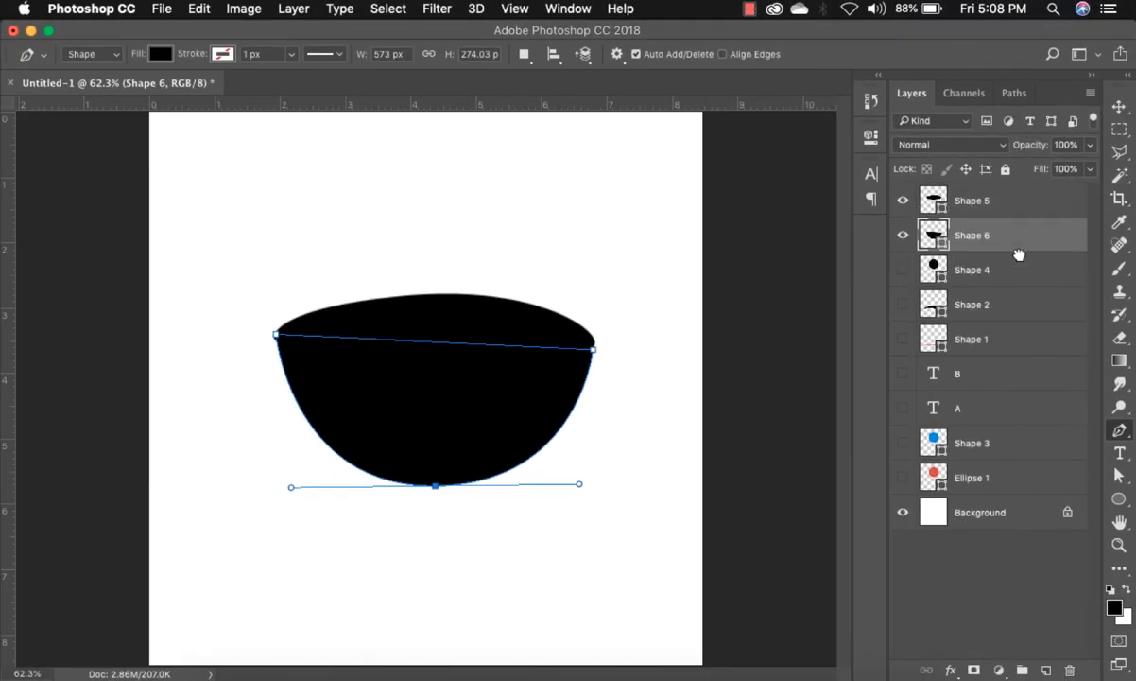
double_click(939, 240)
left_click_drag(626, 321, 581, 269)
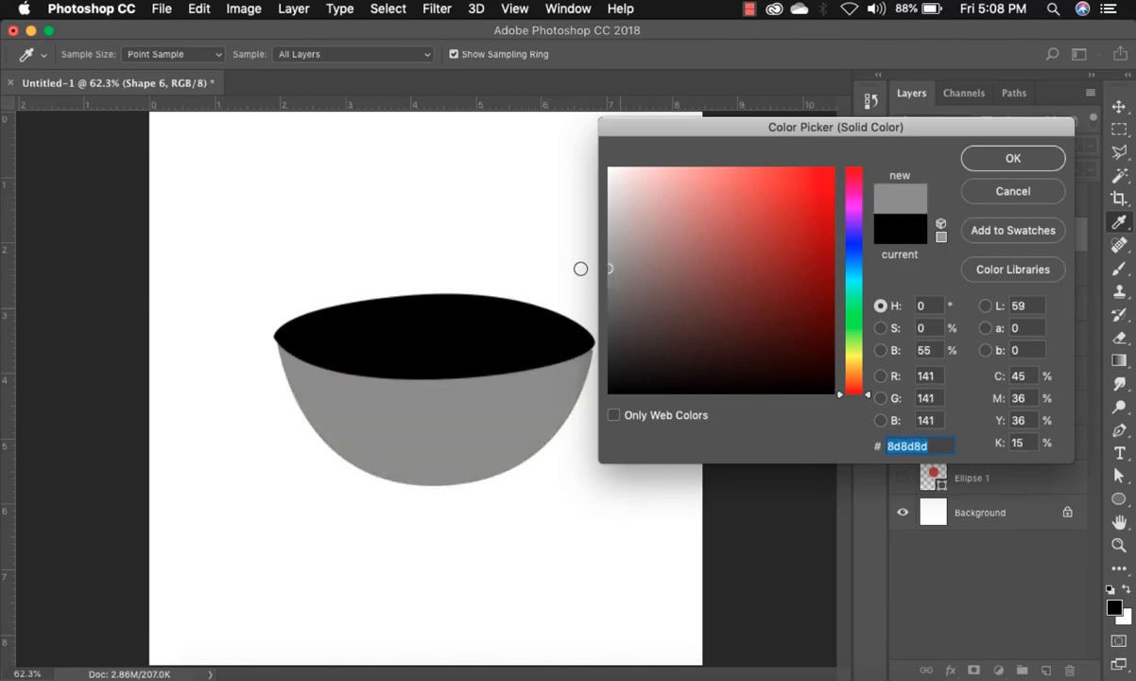
left_click(1013, 158)
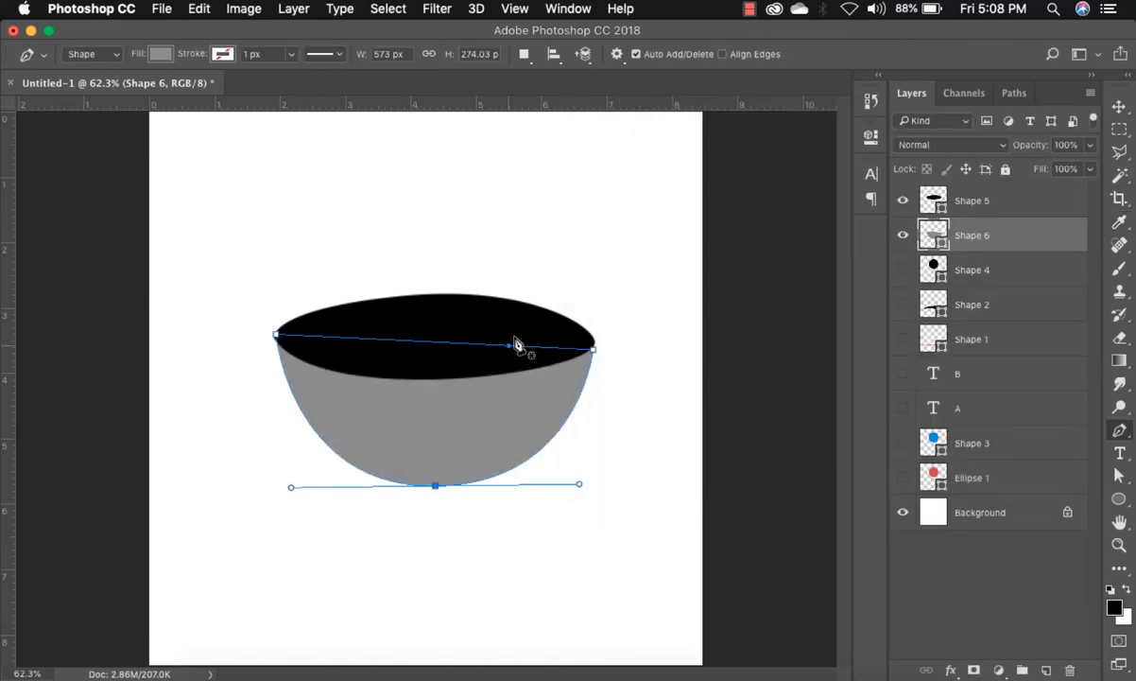
- Set the Shape 5 bowl opening's fill colour to #444444 and nudge the grey Shape 6 body slightly upward
double_click(941, 210)
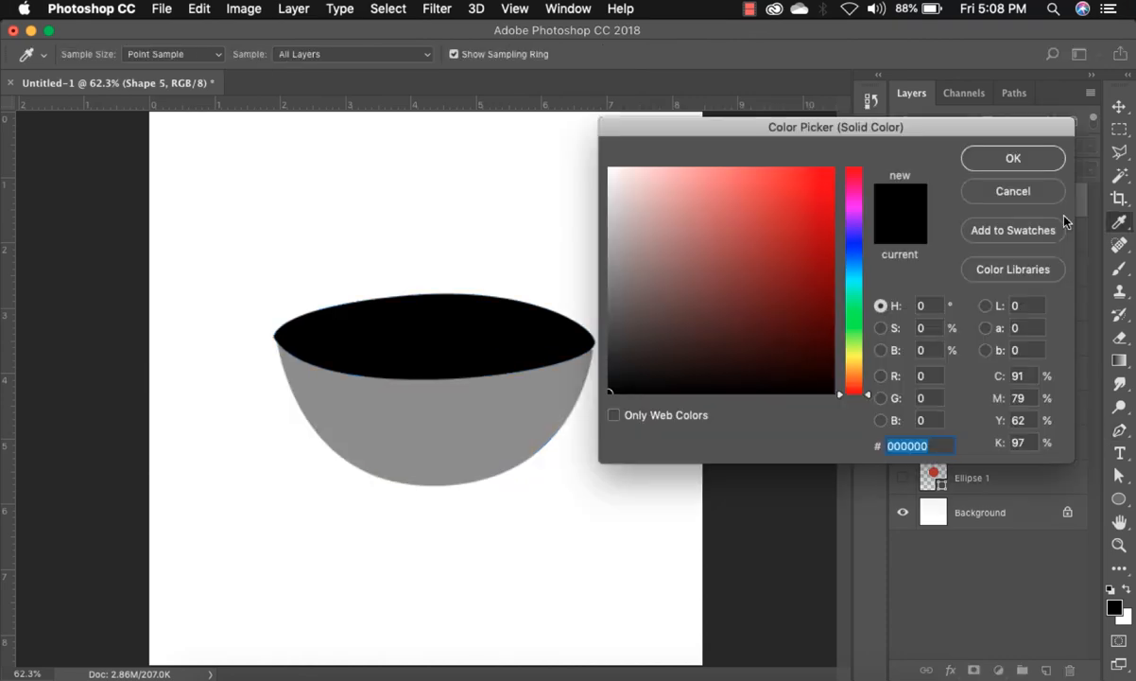
left_click_drag(634, 302, 606, 334)
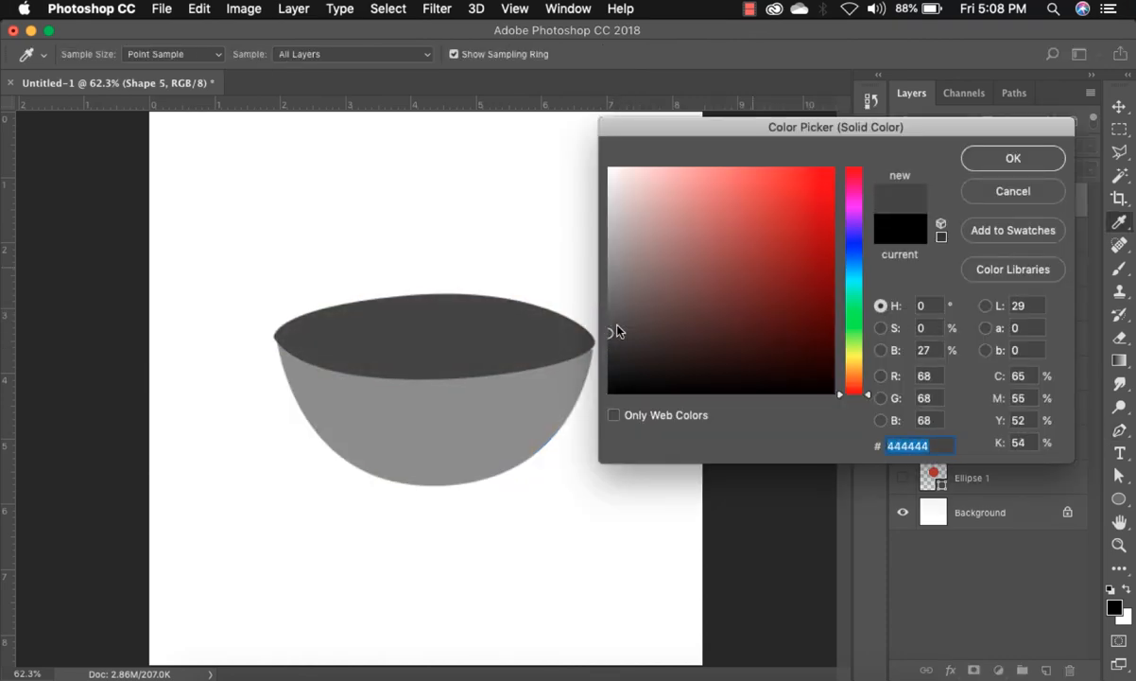
left_click(1019, 160)
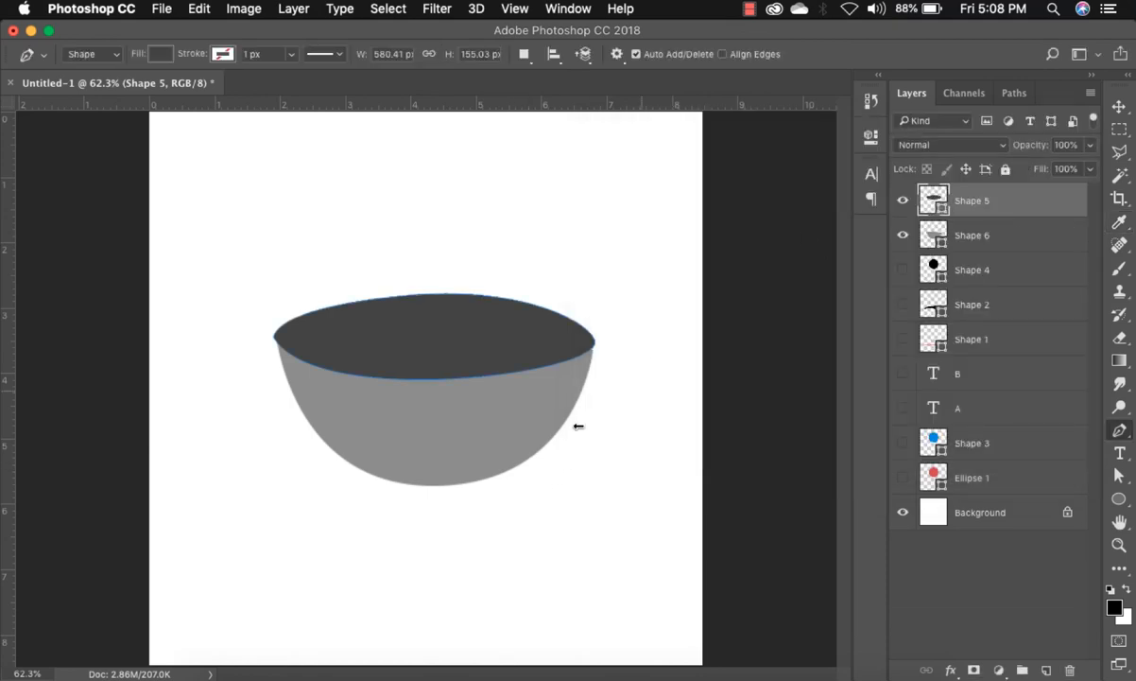
left_click(1027, 240)
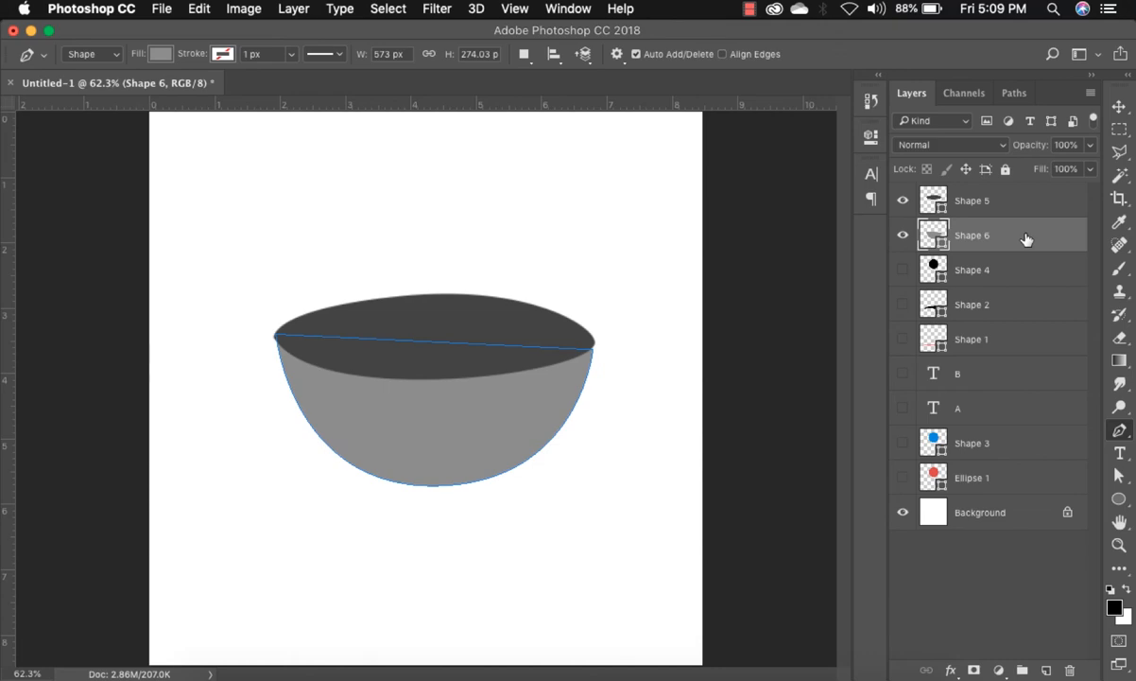
left_click(1118, 108)
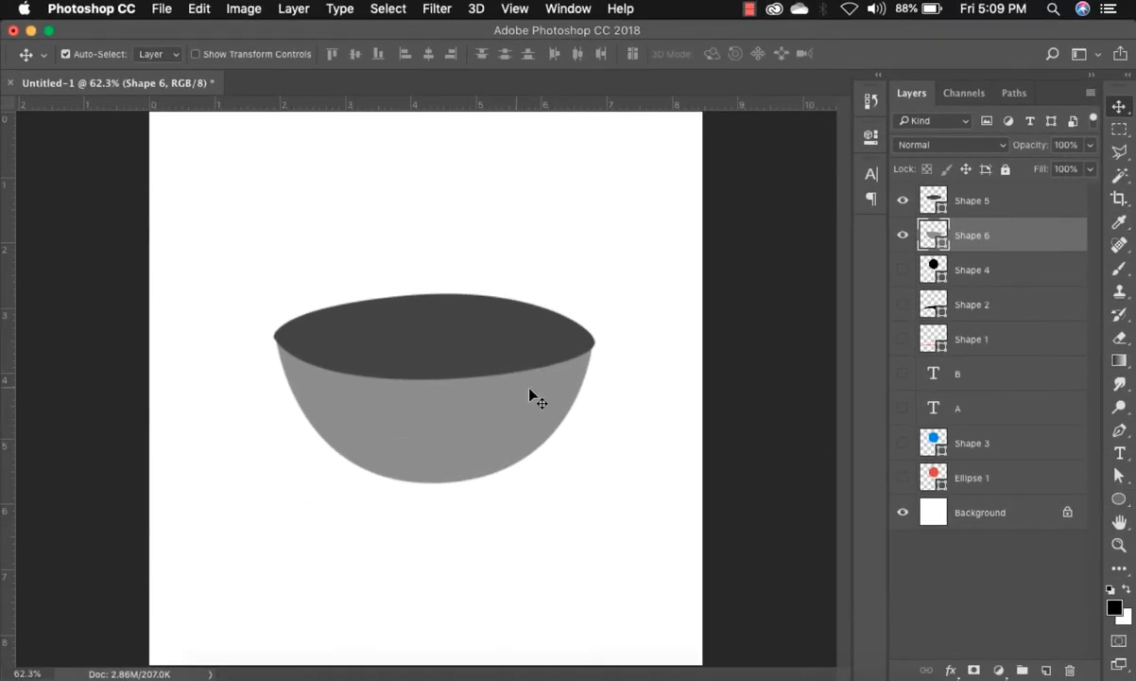
- Draw a closed three-anchor Pen shape about 440 × 152 px overlapping the bowl's opening and the upper part of its body
key("p")
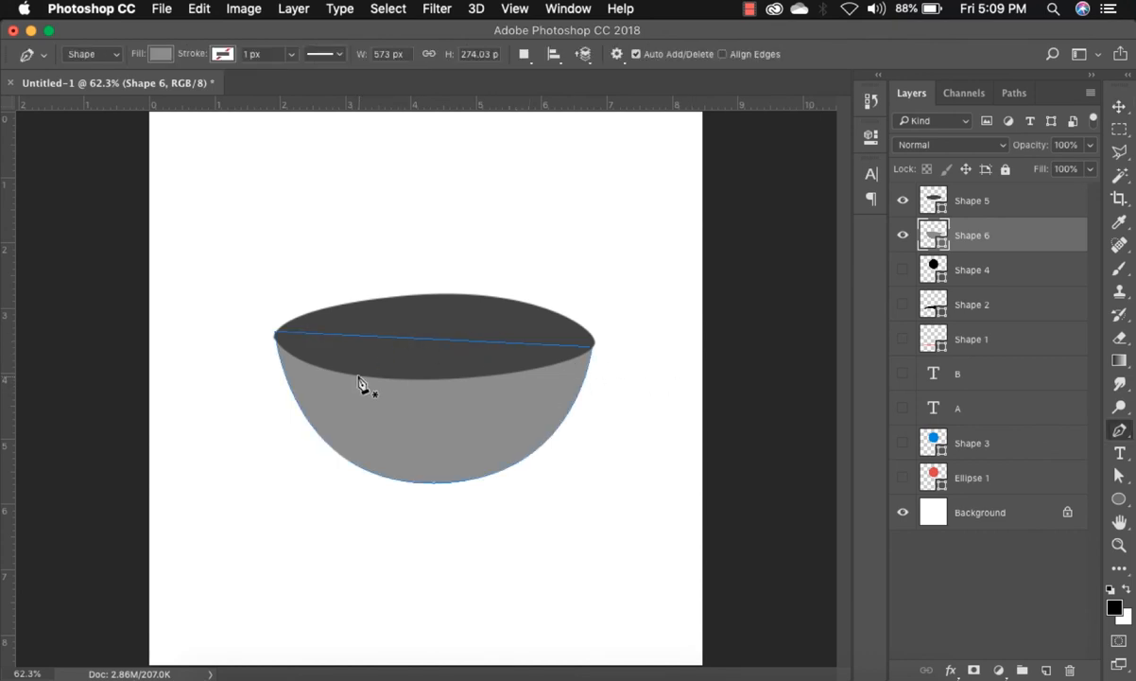
left_click(983, 575)
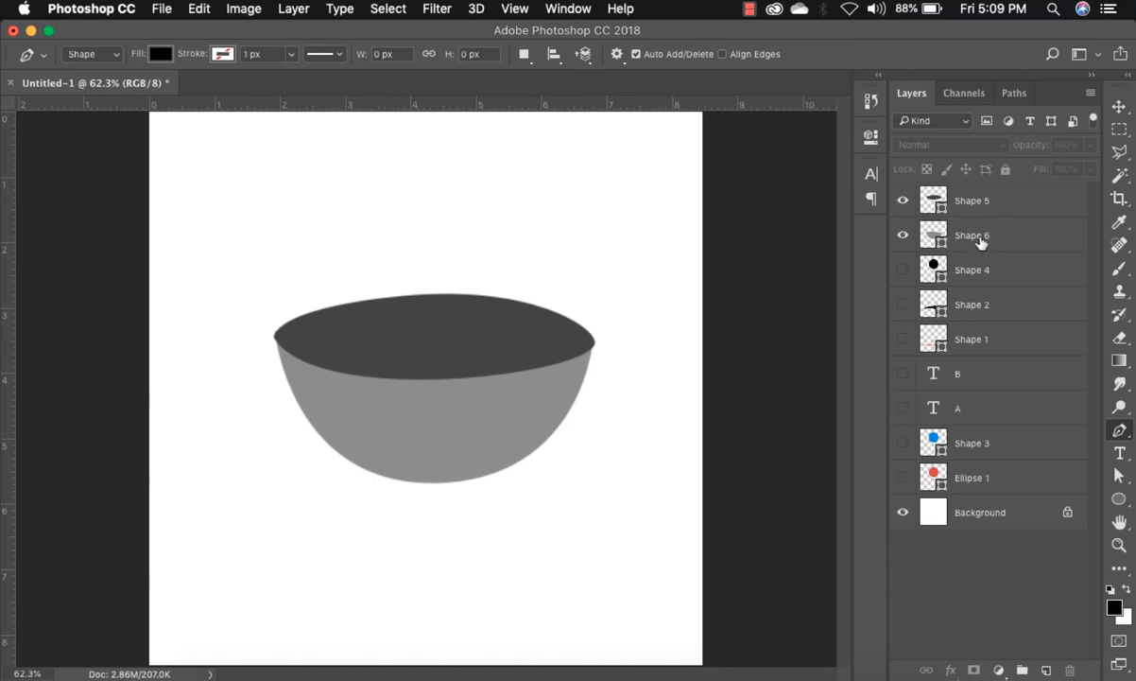
left_click(308, 380)
left_click_drag(460, 340, 520, 438)
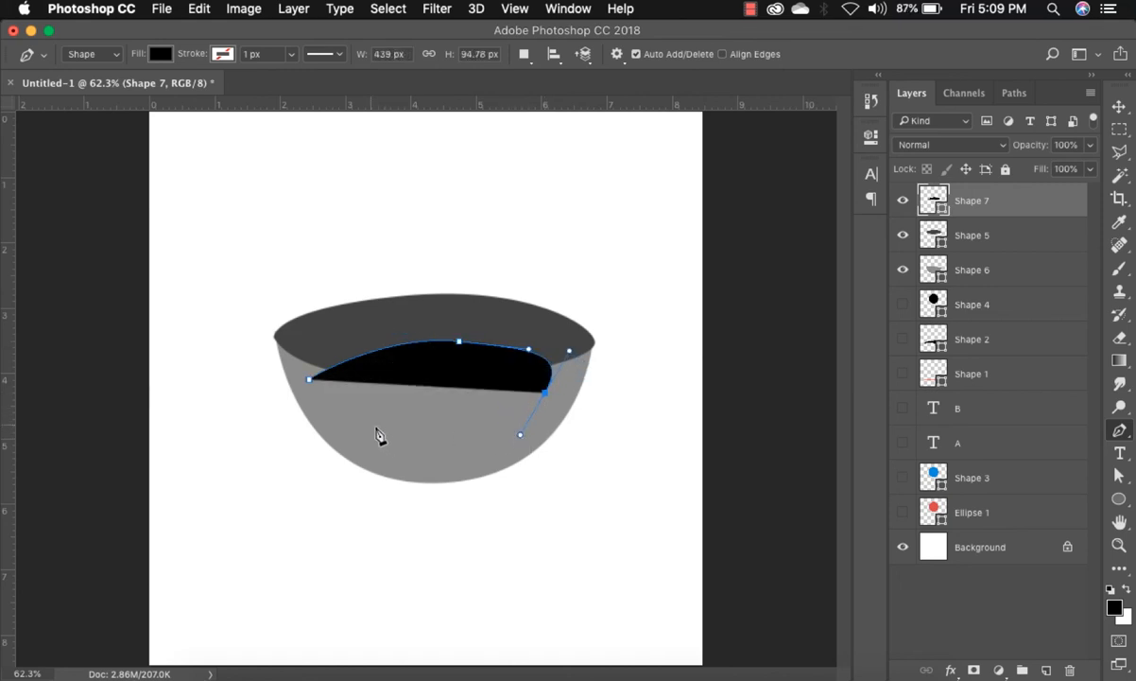
left_click_drag(308, 381, 310, 355)
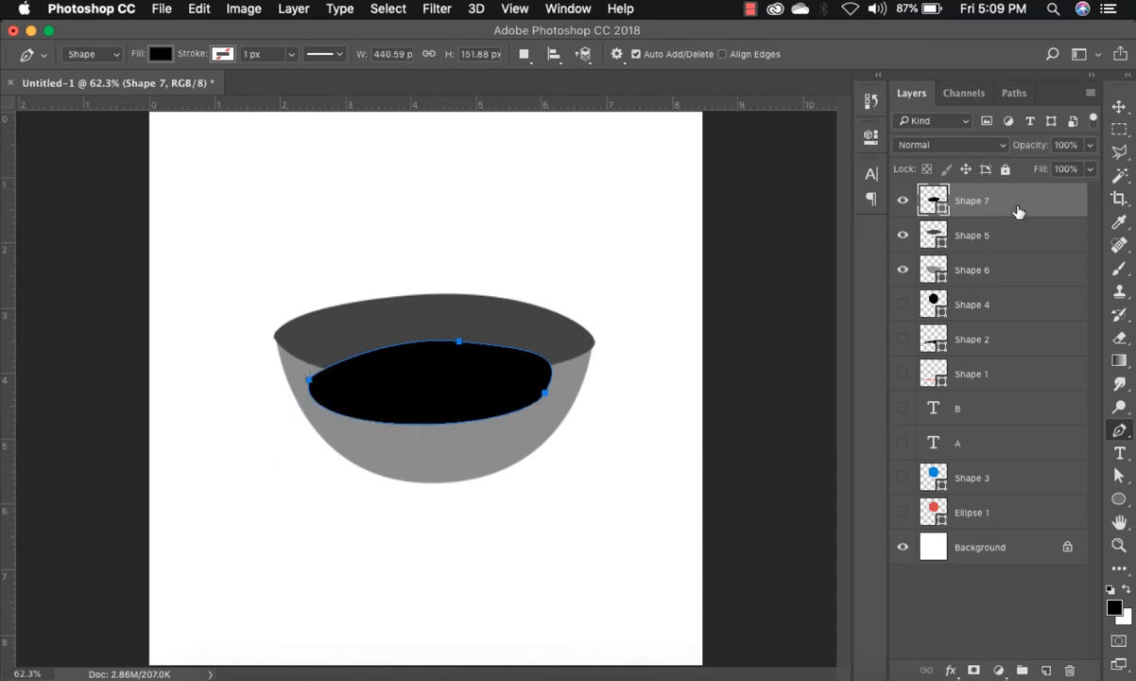
- Clip the Shape 7 layer to Shape 5 with a clipping mask and shift it slightly left and down inside the bowl's opening
left_click(1120, 107)
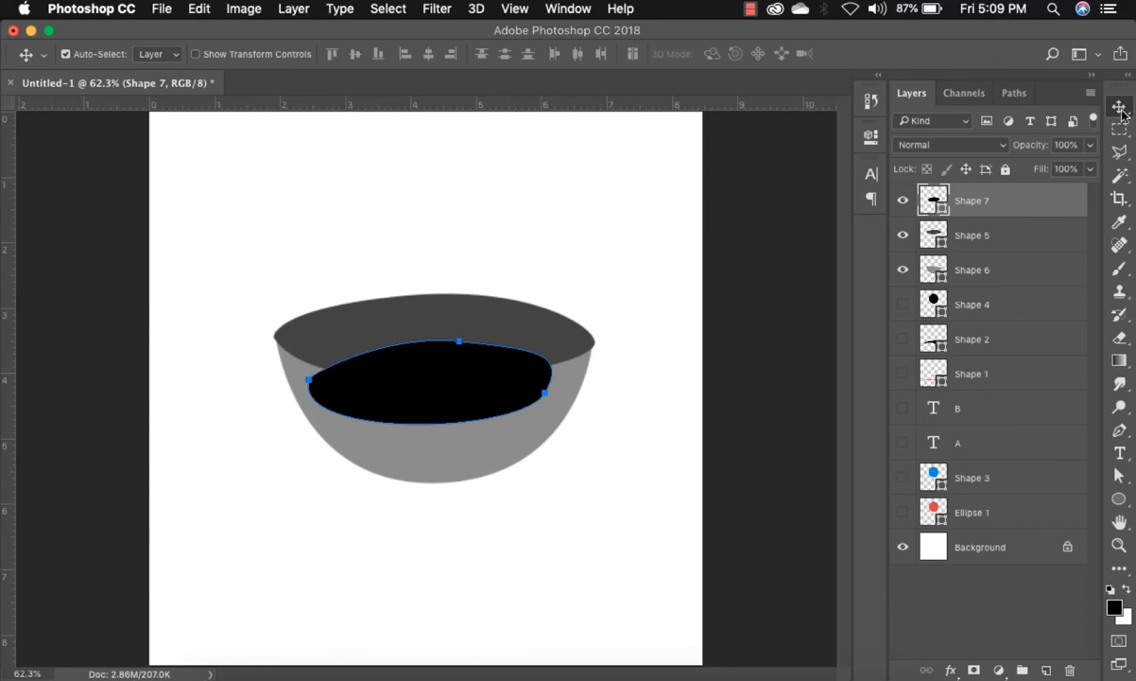
right_click(952, 194)
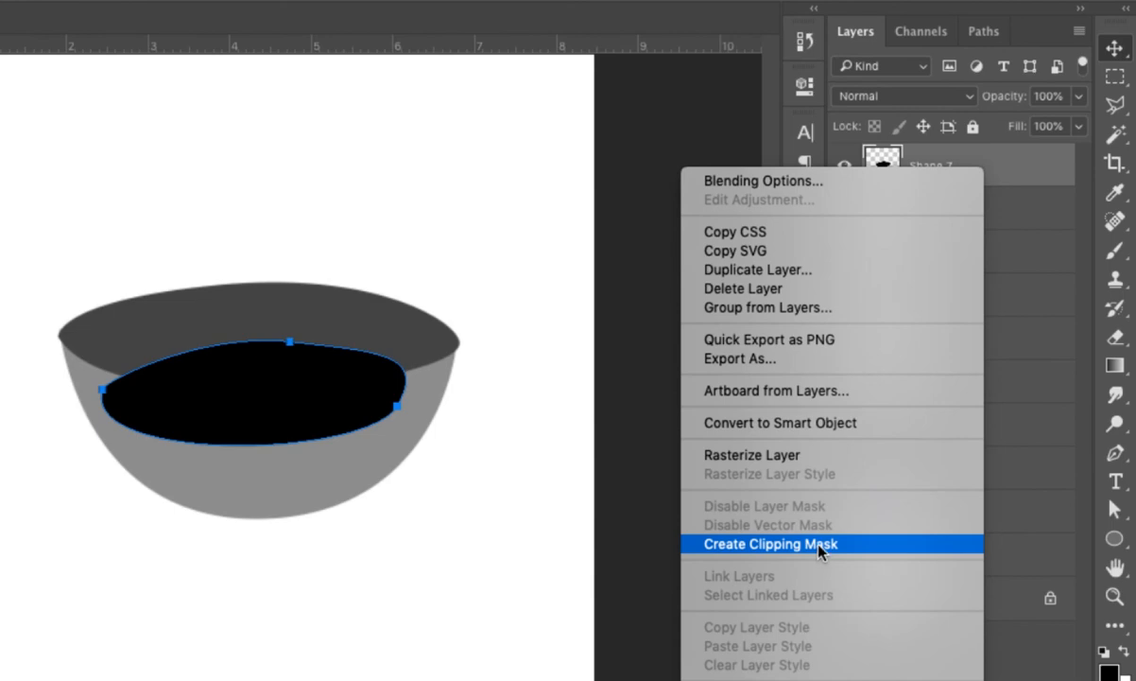
left_click(819, 552)
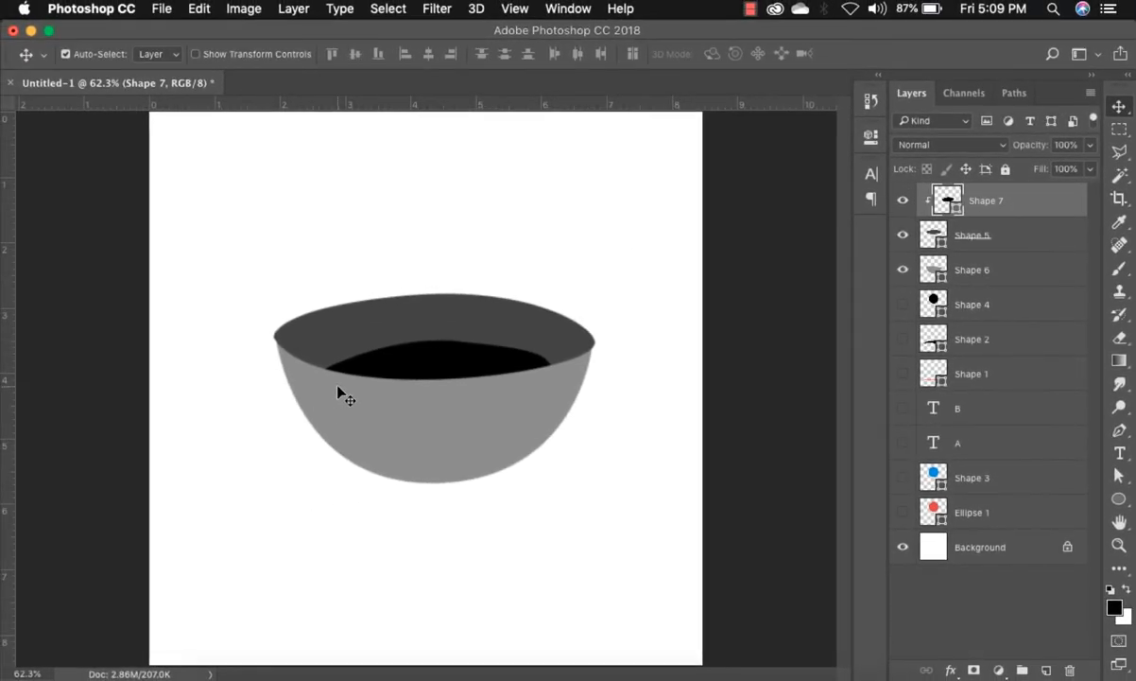
left_click_drag(254, 370, 200, 379)
left_click_drag(386, 370, 451, 374)
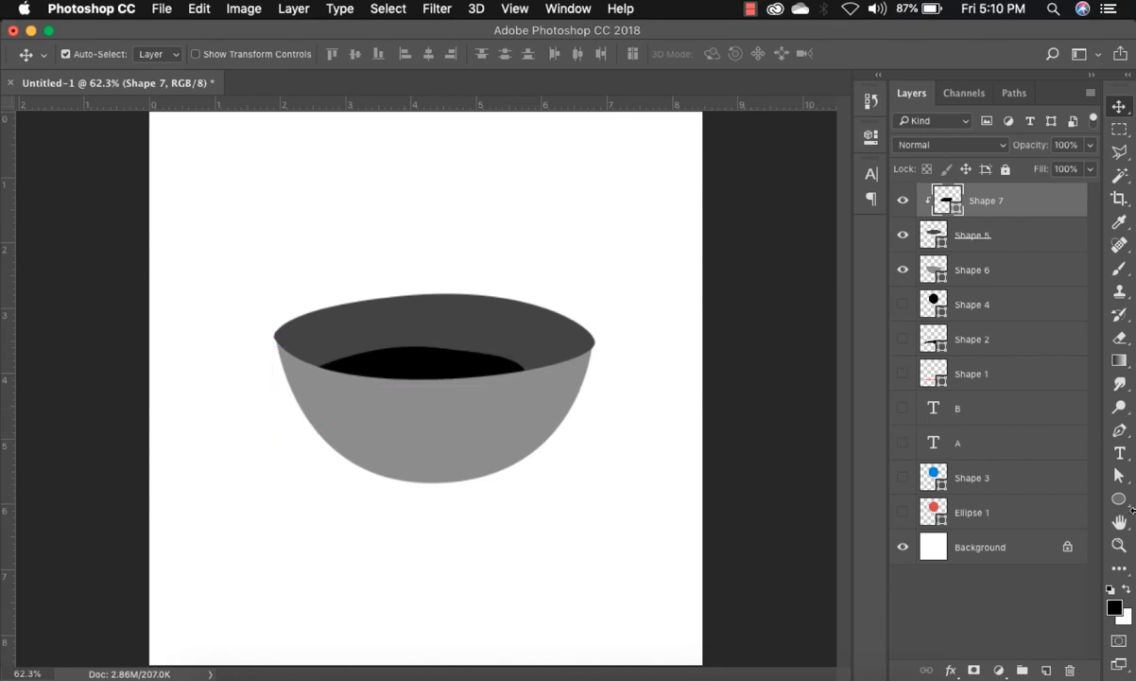
- Draw a closed black shadow shape about 545 px wide with three Pen tool anchors across the bowl's lower left
left_click(1120, 431)
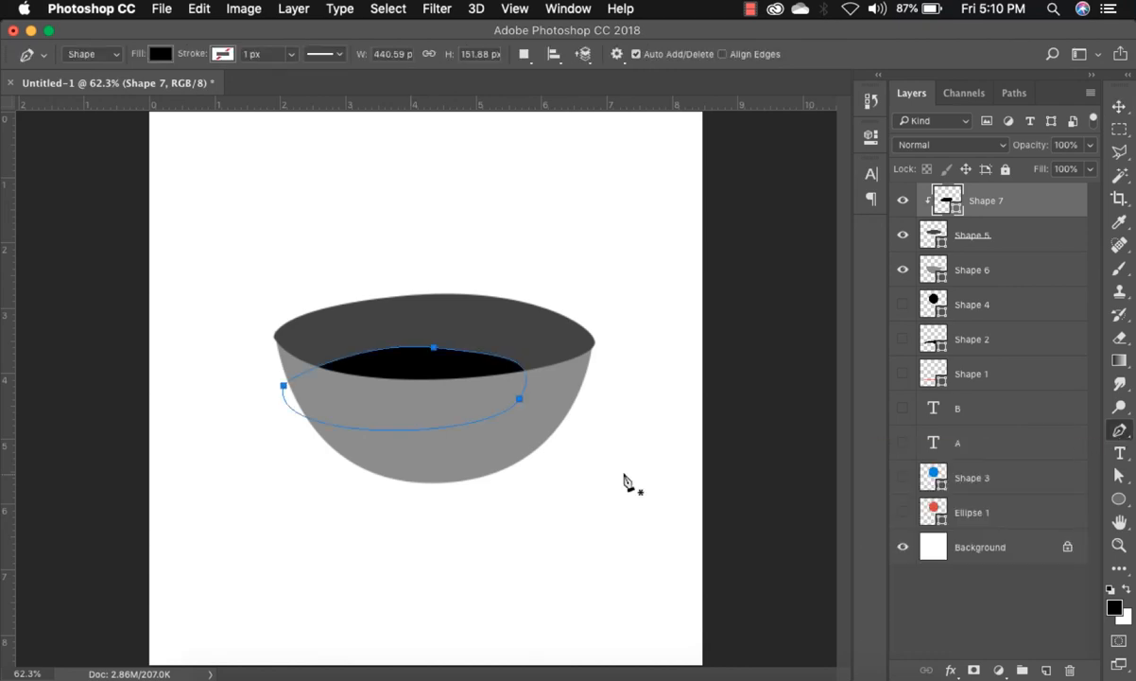
left_click(224, 448)
left_click_drag(400, 492, 498, 484)
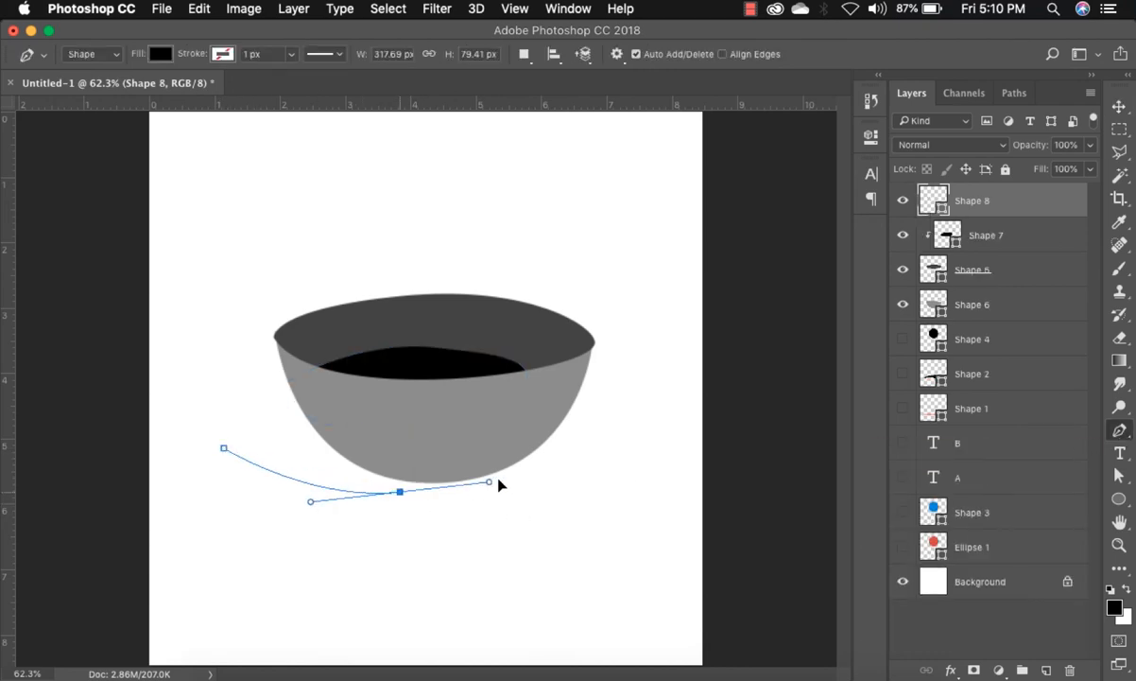
left_click(520, 439)
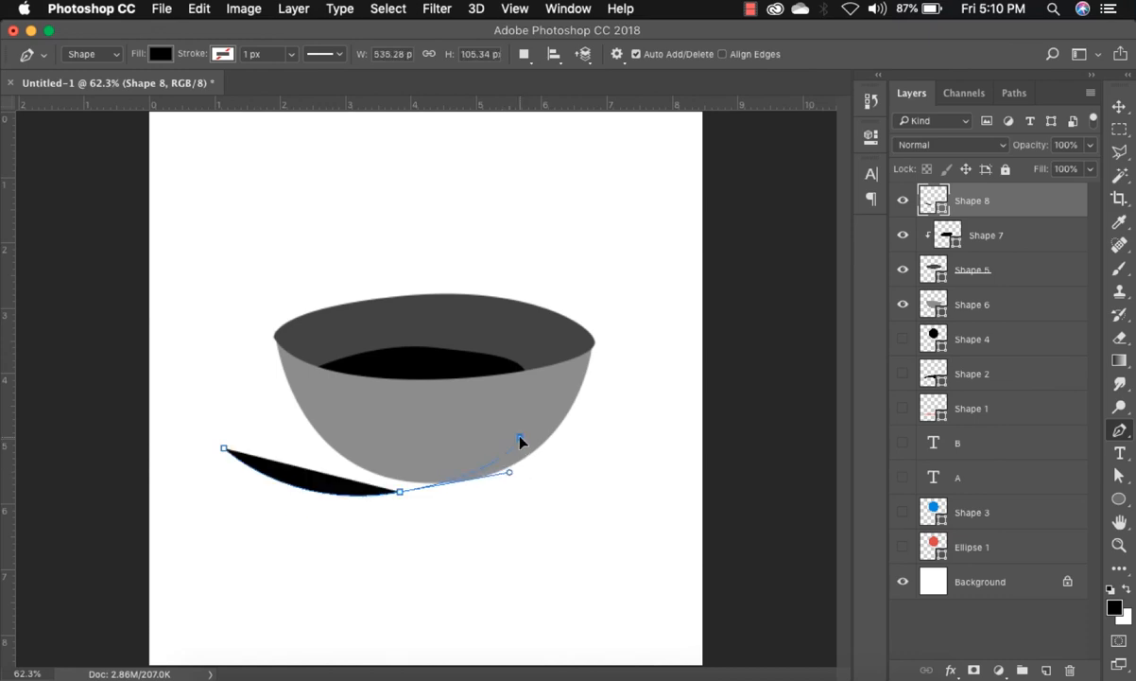
mouse_move(520, 440)
left_mouse_down()
mouse_move(464, 405)
mouse_move(527, 420)
left_mouse_up()
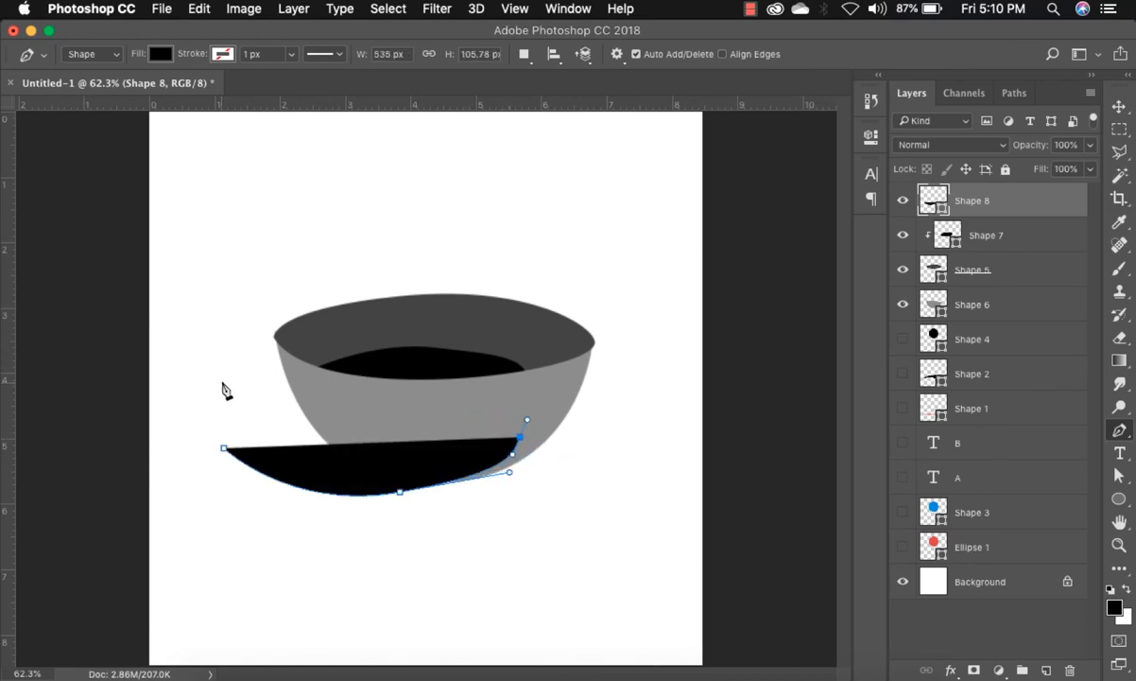
left_click_drag(223, 448, 219, 432)
left_click_drag(189, 574, 278, 576)
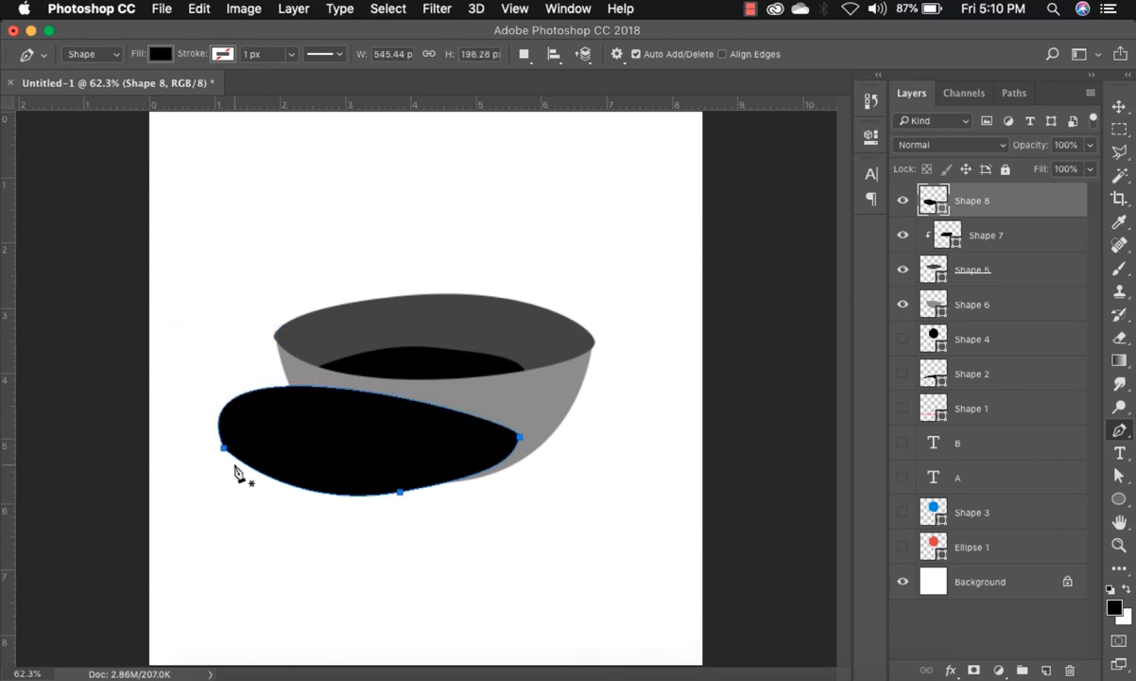
- Reshape the shadow into a slanted oval about 600 × 201 px by angling the left anchor's handles and moving its anchors upward
left_click_drag(224, 451, 173, 480)
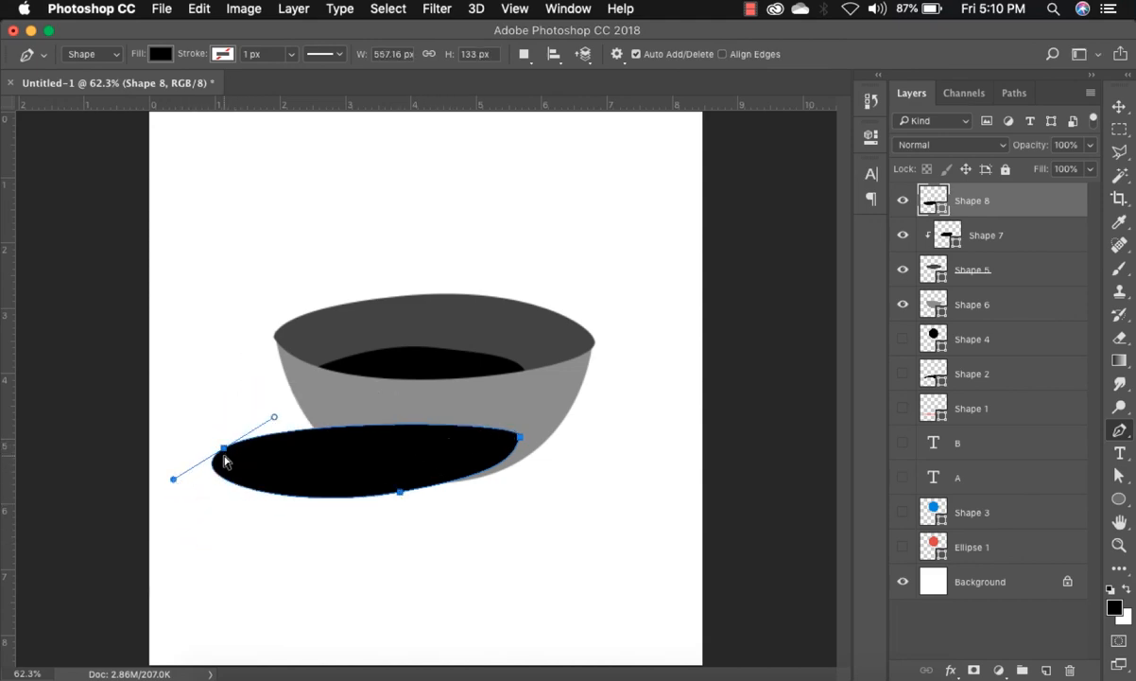
left_click_drag(224, 454, 203, 364)
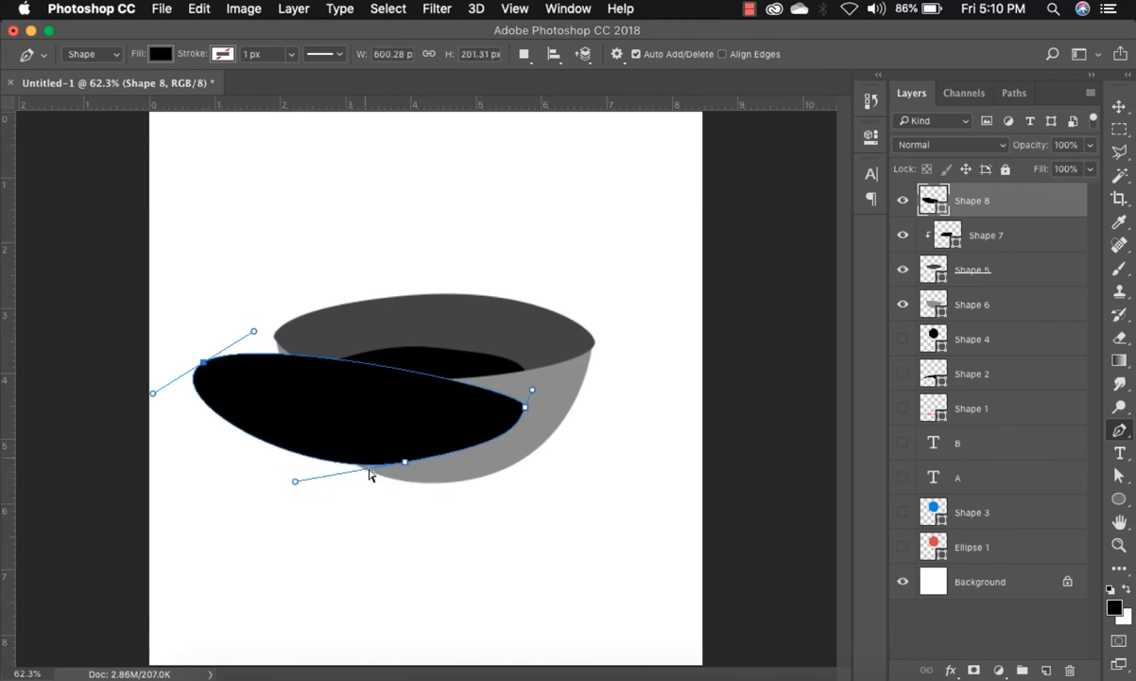
mouse_move(361, 466)
left_mouse_down()
mouse_move(376, 482)
mouse_move(369, 471)
left_mouse_up()
- Position the shadow so it extends from the bowl's lower left, and move the Shape 8 layer beneath Shape 6
left_click(1119, 107)
left_click_drag(305, 443, 368, 452)
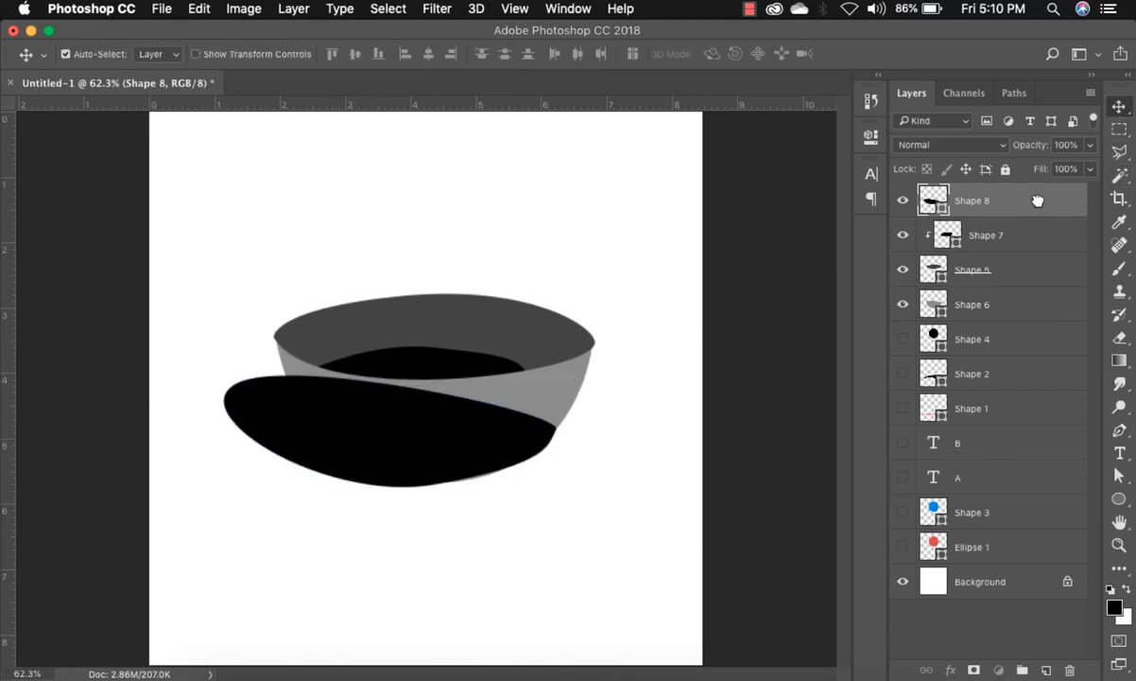
left_click_drag(976, 193, 1033, 314)
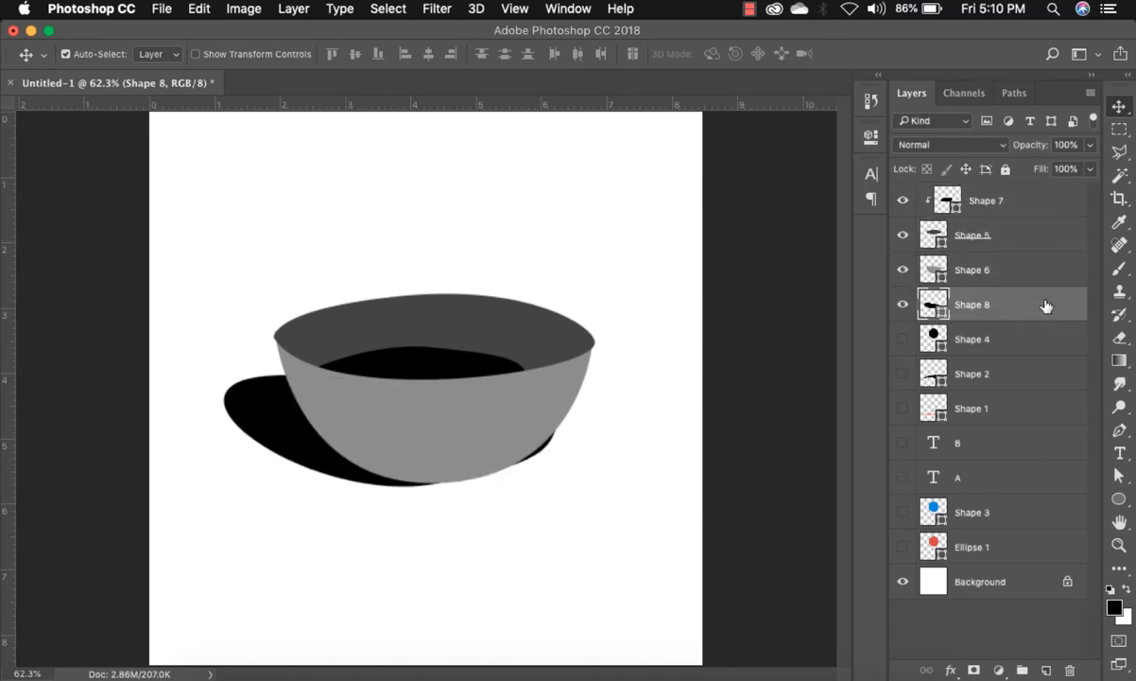
mouse_move(264, 429)
left_mouse_down()
mouse_move(248, 488)
mouse_move(245, 418)
left_mouse_up()
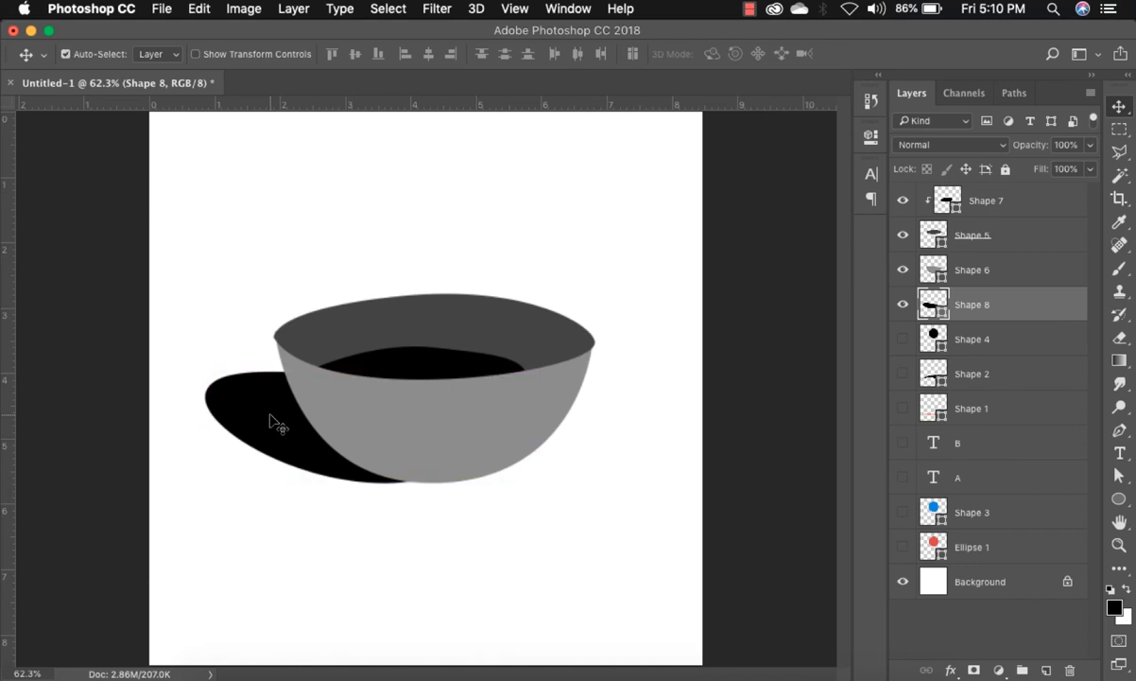
- Flatten the shadow to about 597 × 163 px by lowering its left anchor, undoing any stray new anchor
key("p")
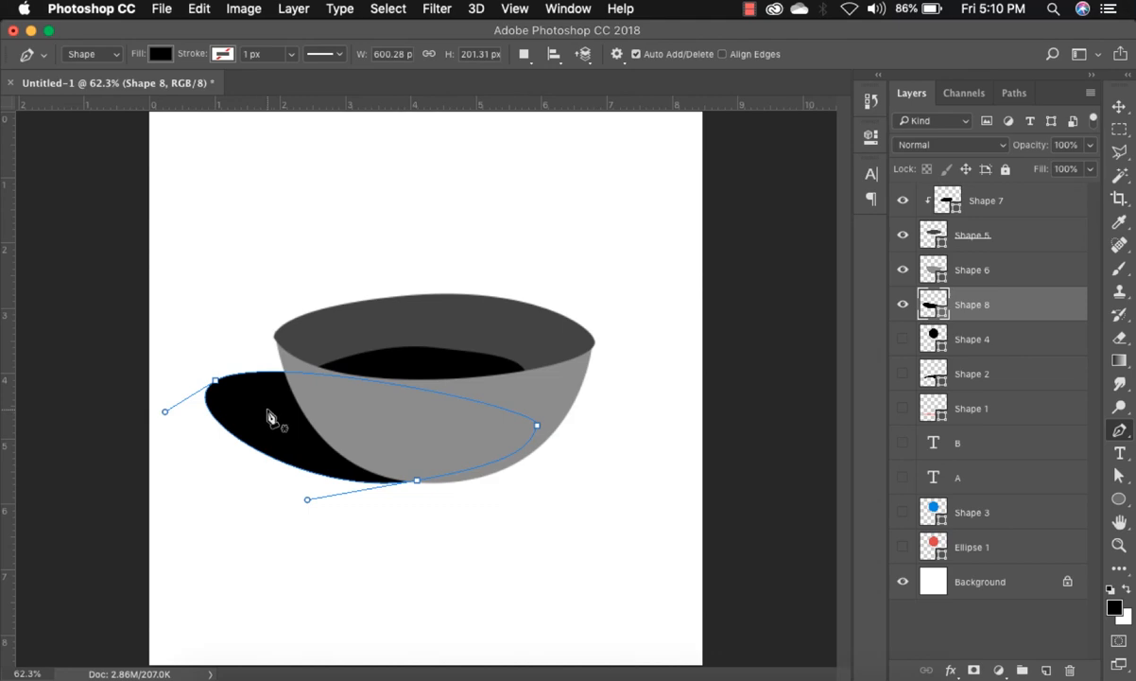
left_click(216, 382, "super")
left_click_drag(217, 383, 196, 408)
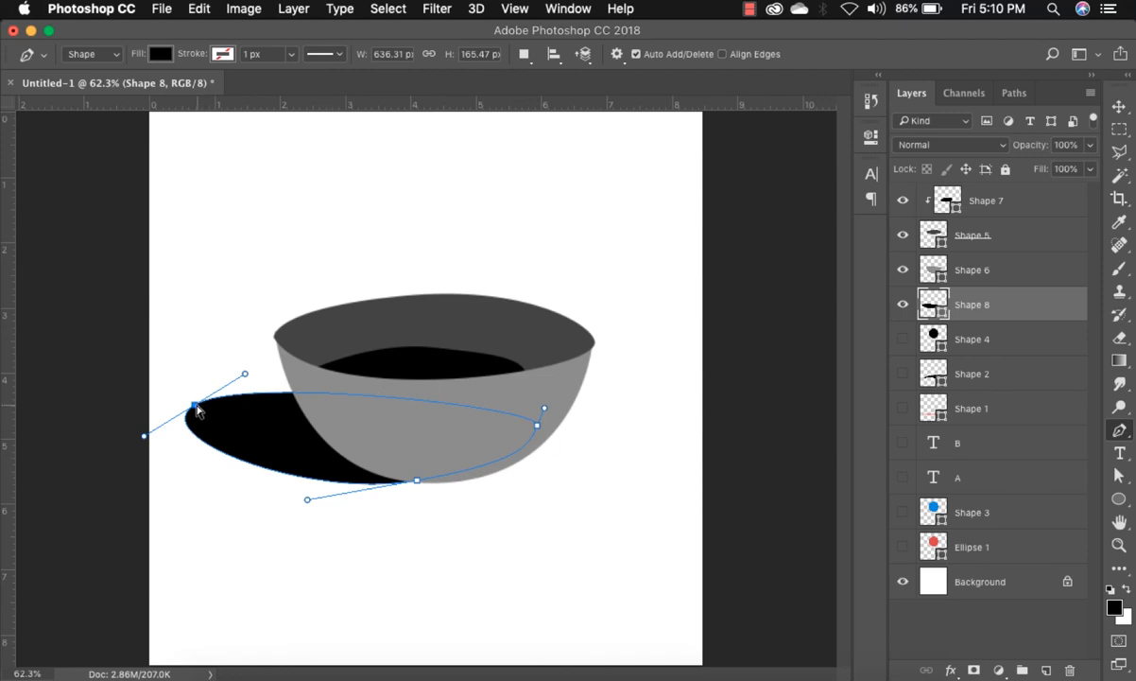
left_click_drag(196, 406, 223, 402)
key("Return")
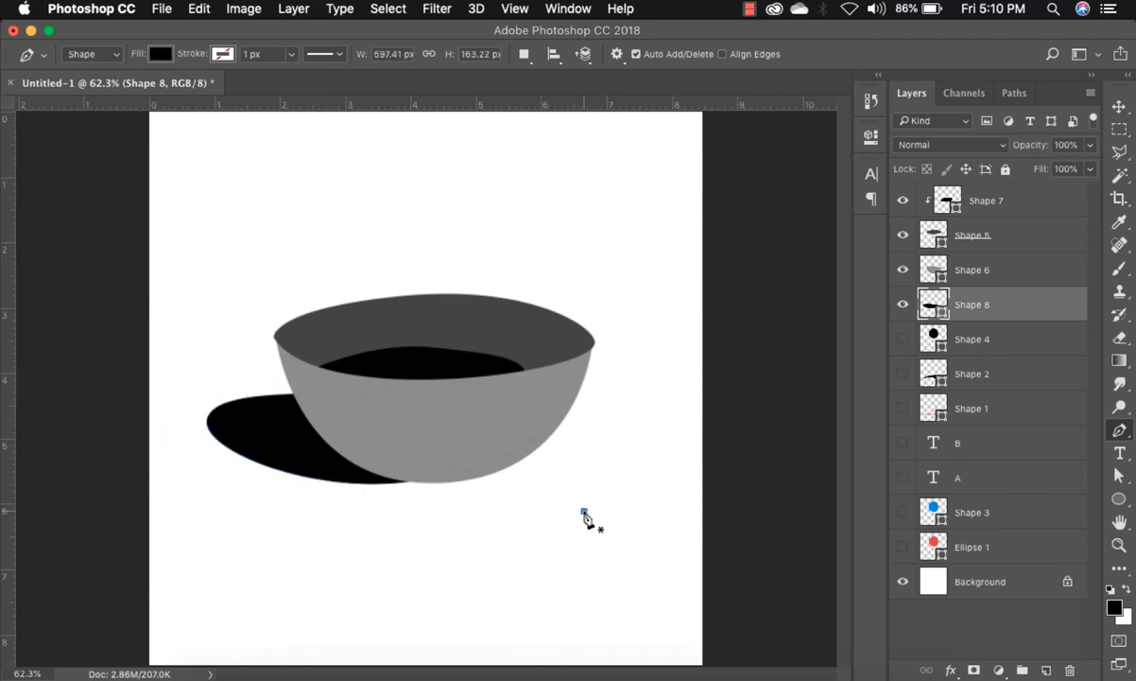
left_click(583, 512)
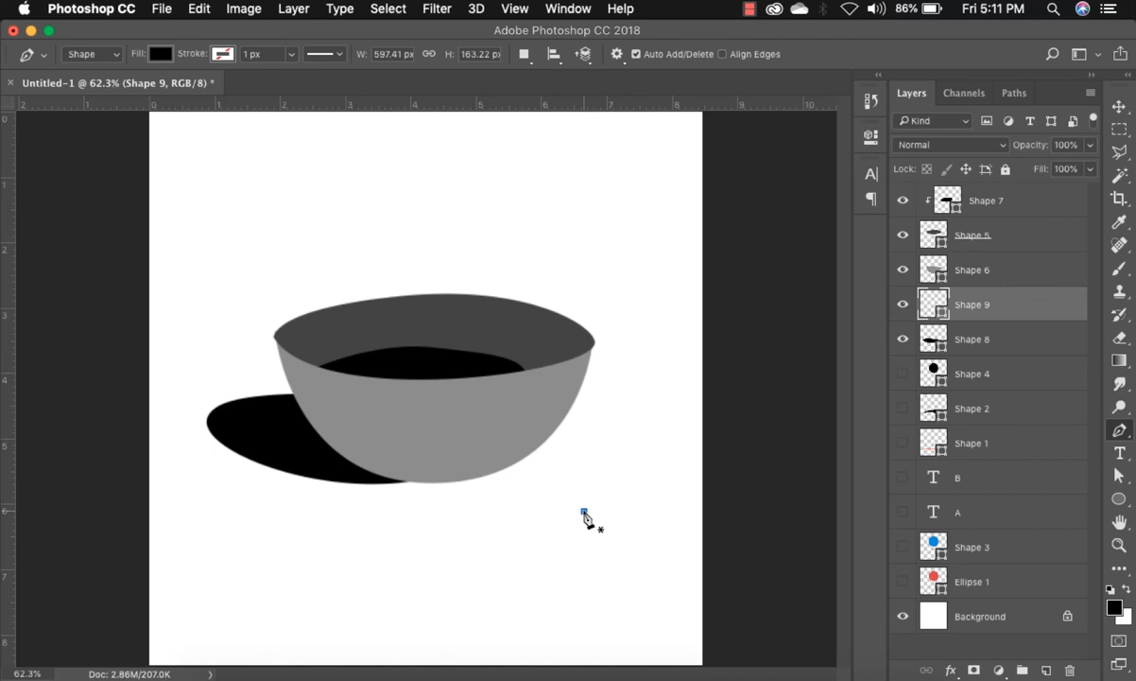
key("super+z")
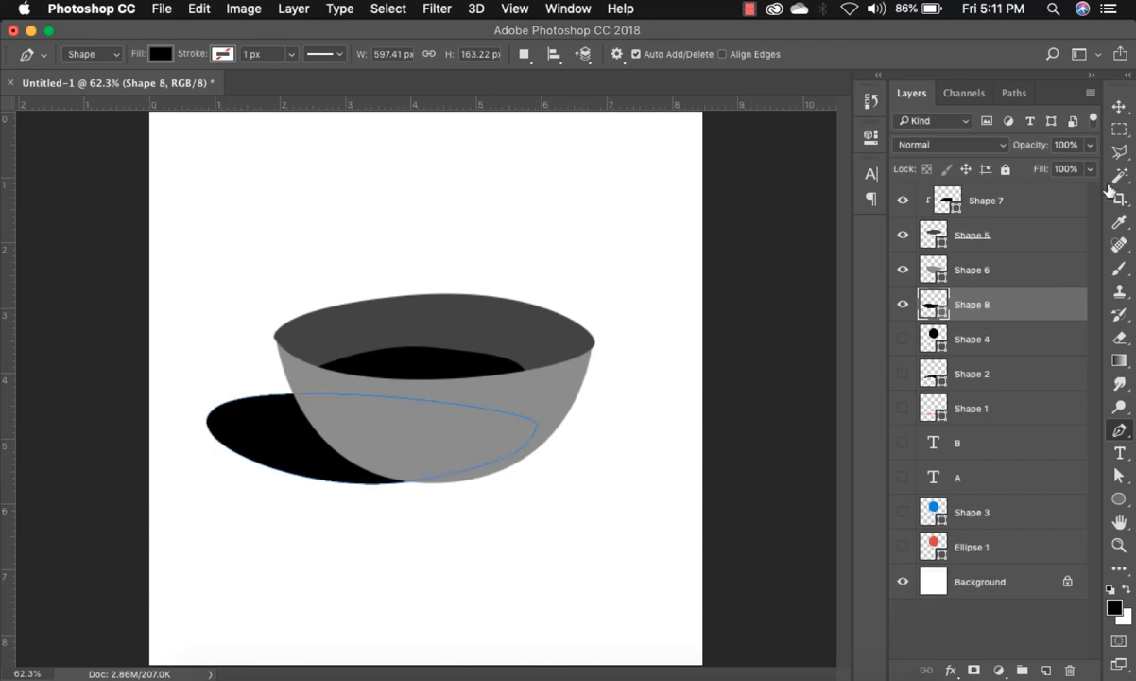
- Rasterize the Shape 8 shadow layer
left_click(1120, 106)
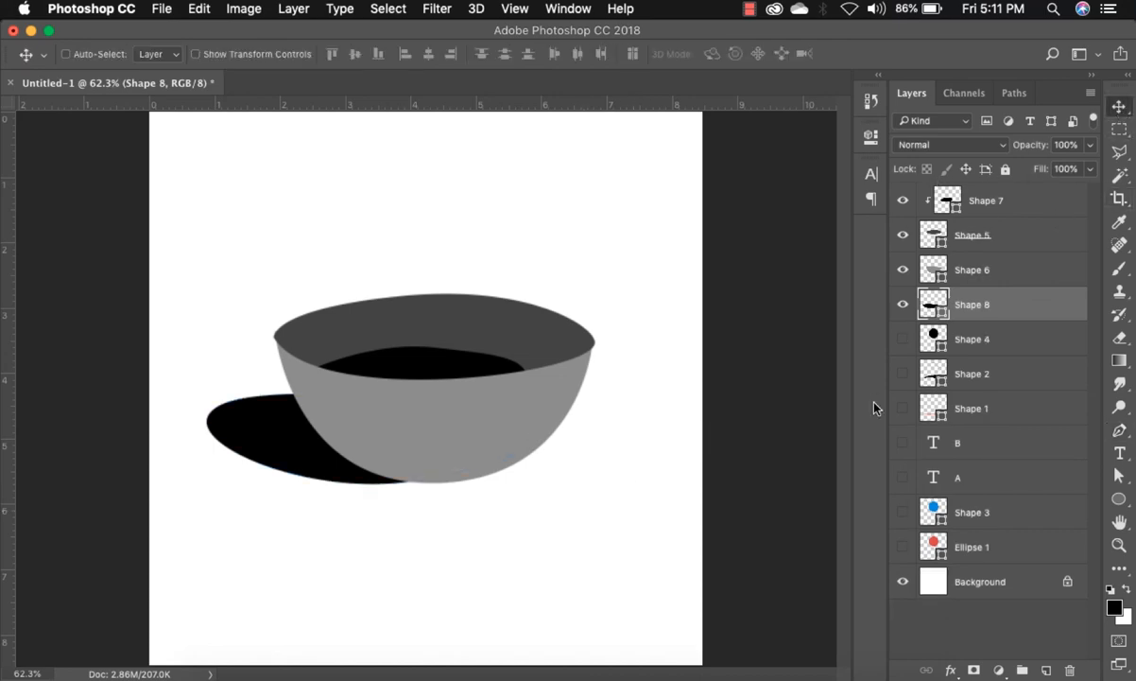
key("super+minus")
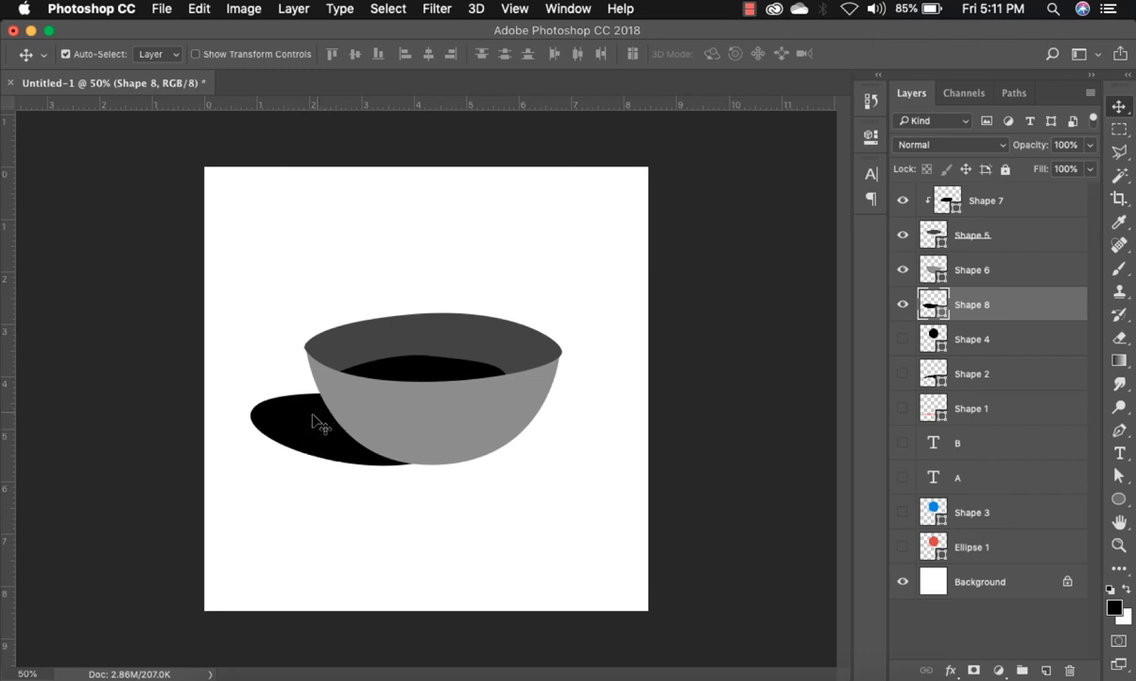
right_click(1030, 304)
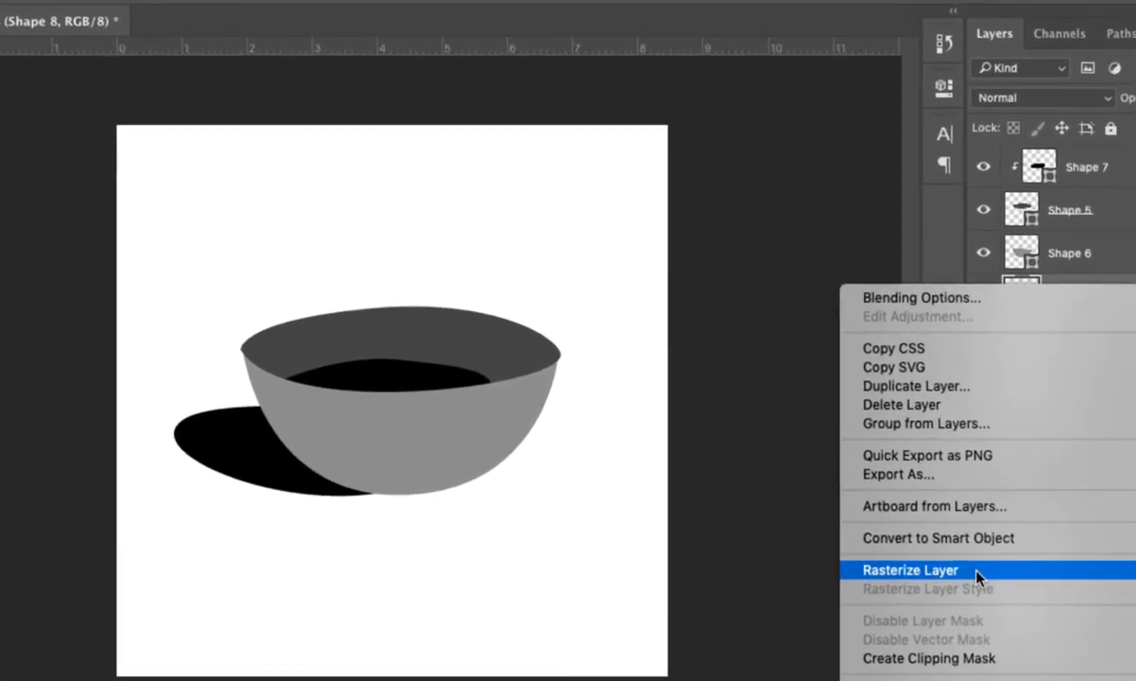
left_click(981, 573)
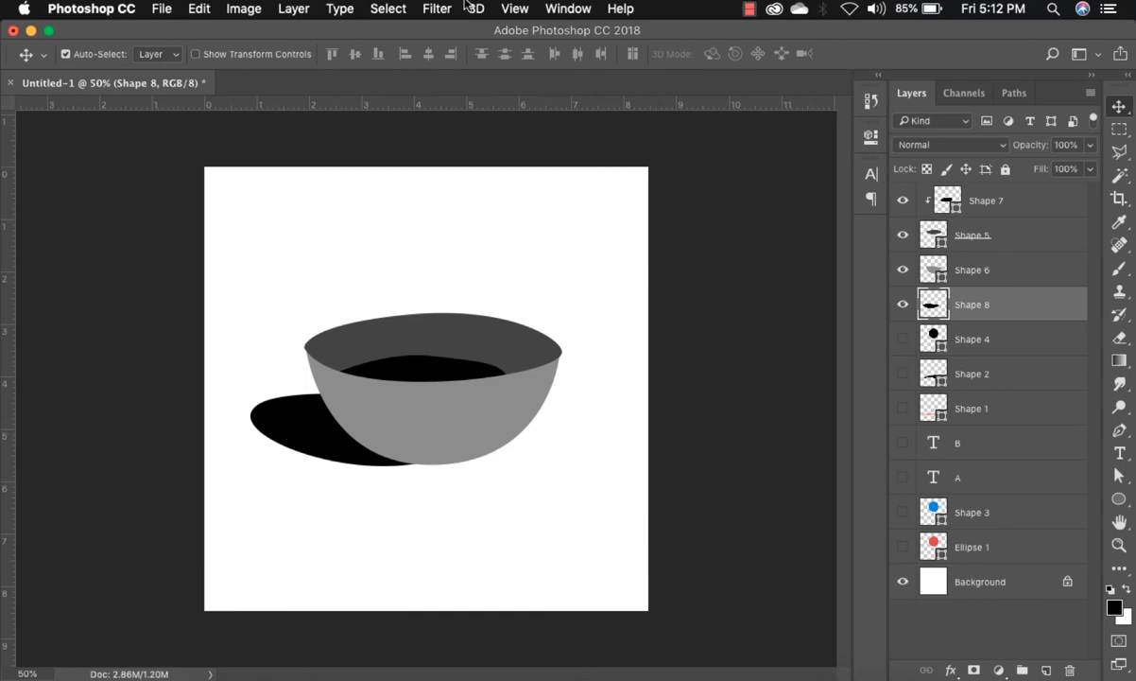
- Apply a Gaussian Blur with a 7.8-pixel radius to the bowl's cast shadow on the Shape 8 layer
left_click(437, 12)
mouse_move(599, 244)
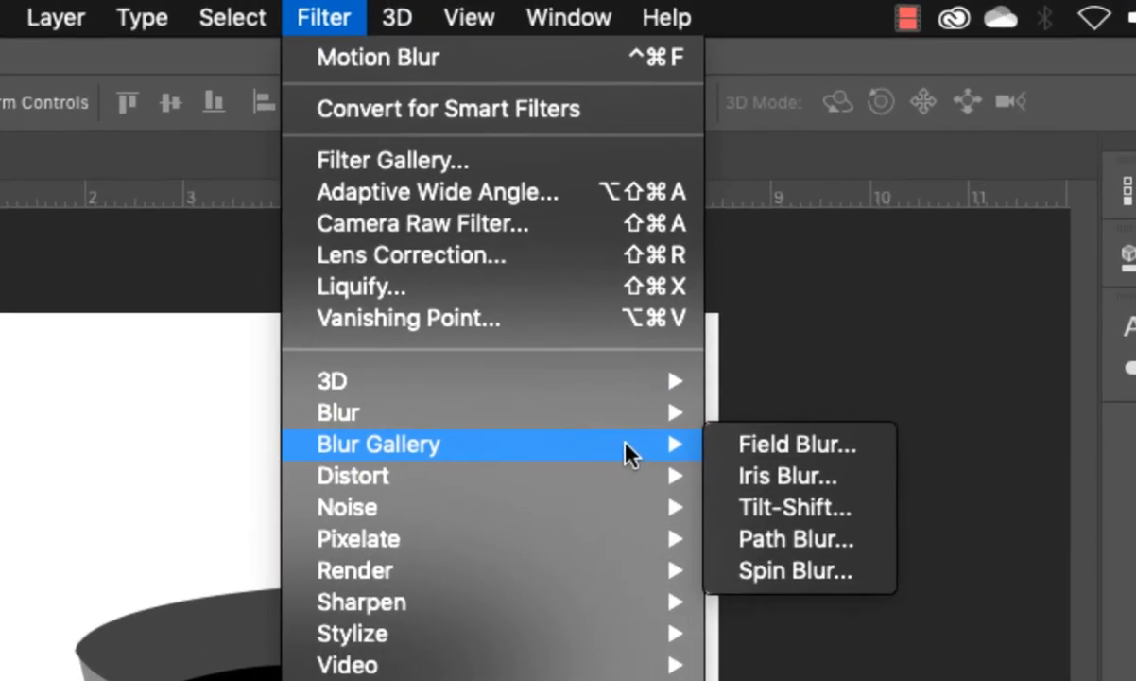
mouse_move(548, 419)
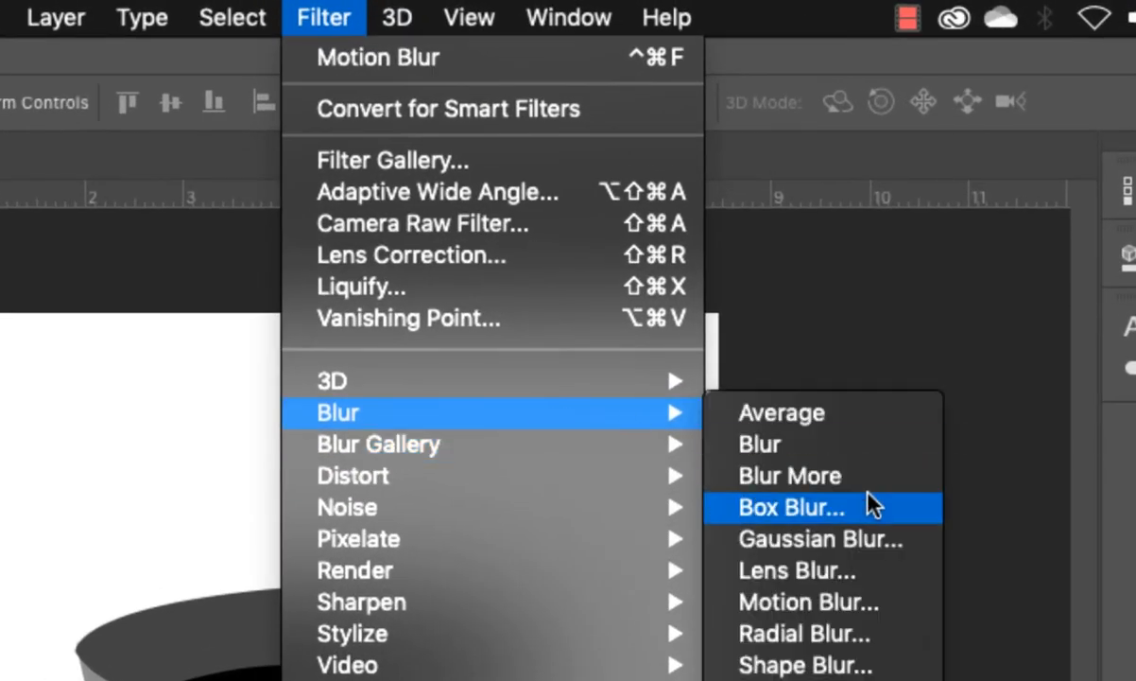
left_click(830, 540)
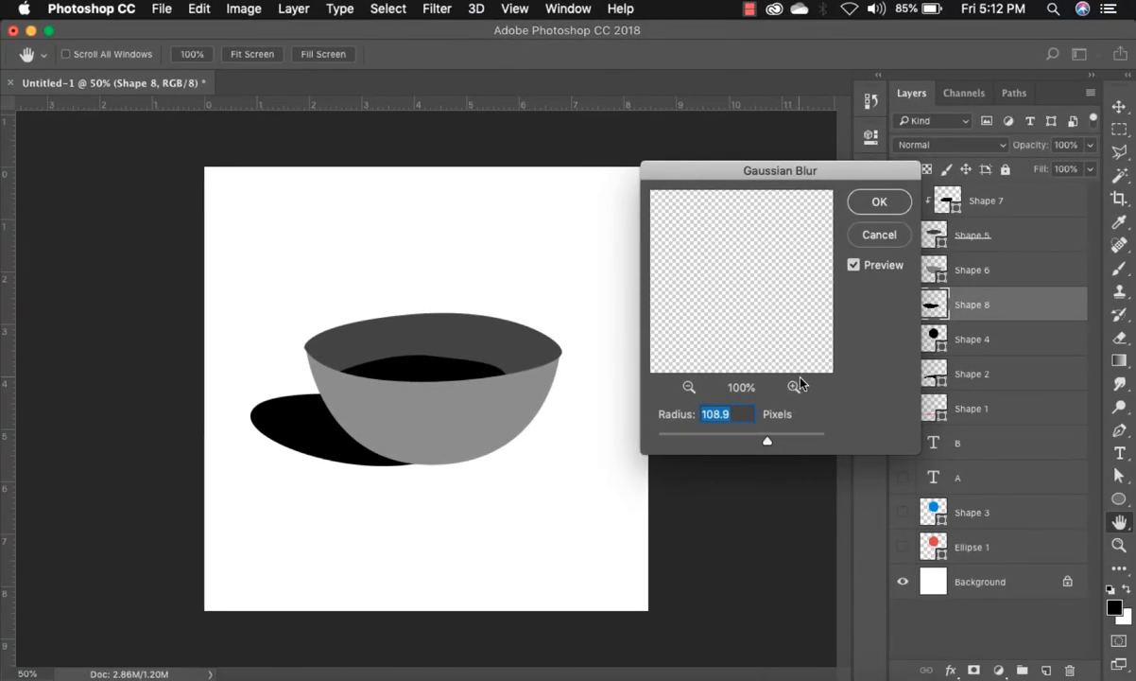
left_click_drag(757, 441, 716, 440)
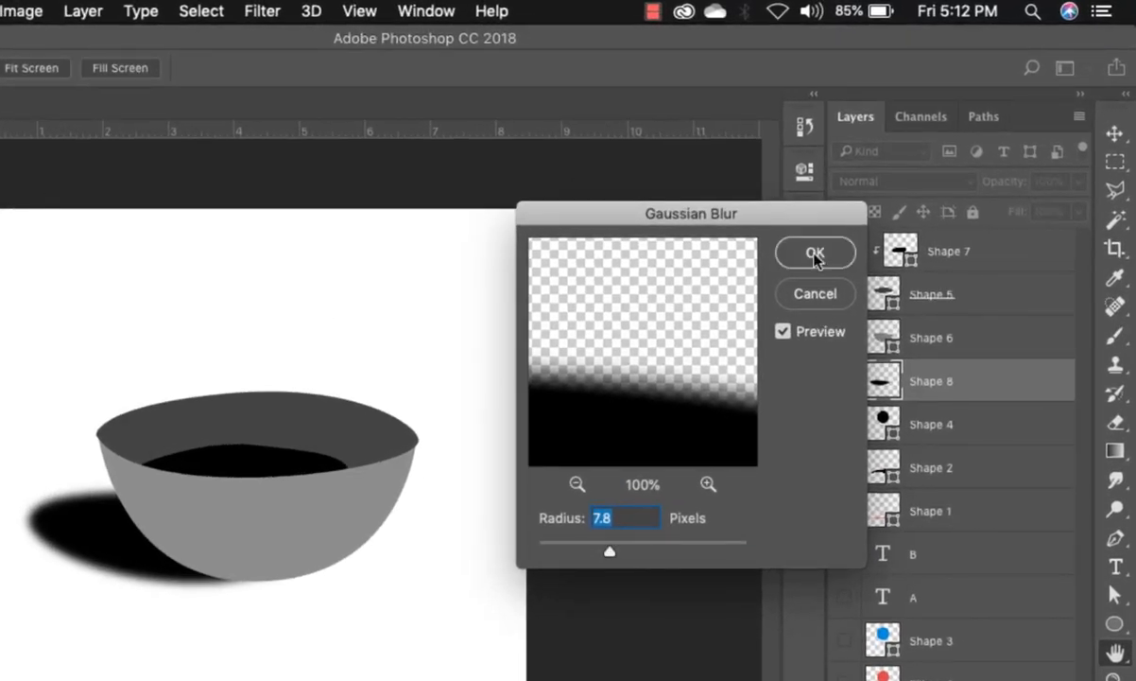
left_click(815, 253)
- Apply a Motion Blur to the cast shadow at a -24° angle and a distance of 97 pixels
left_click(263, 12)
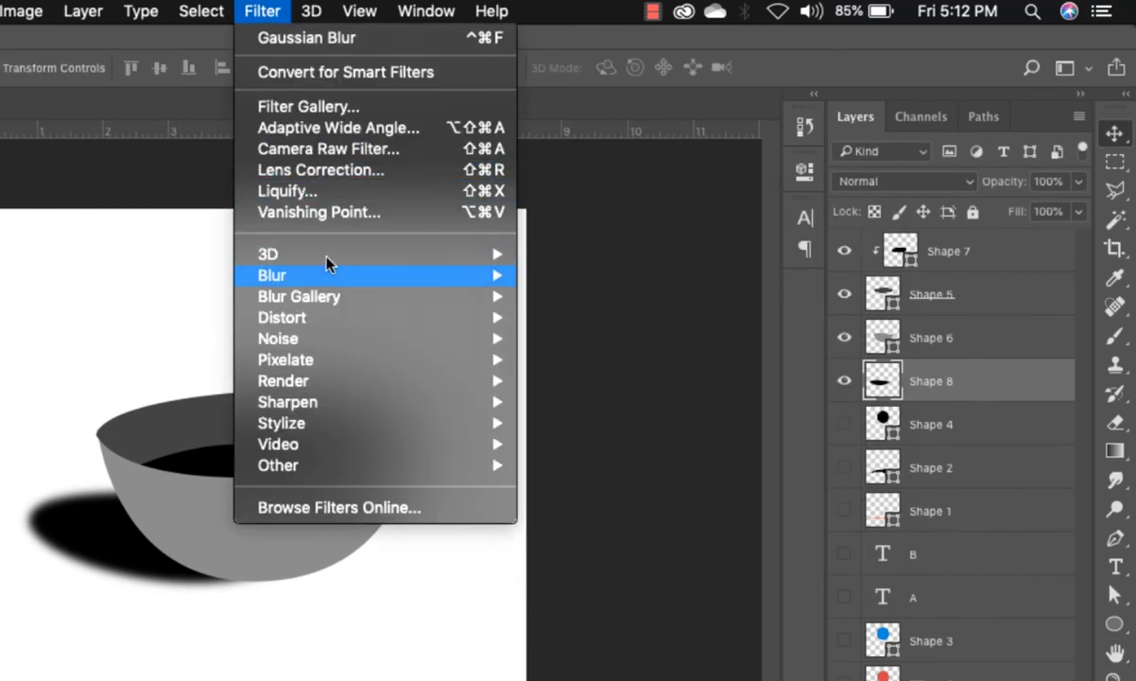
mouse_move(375, 268)
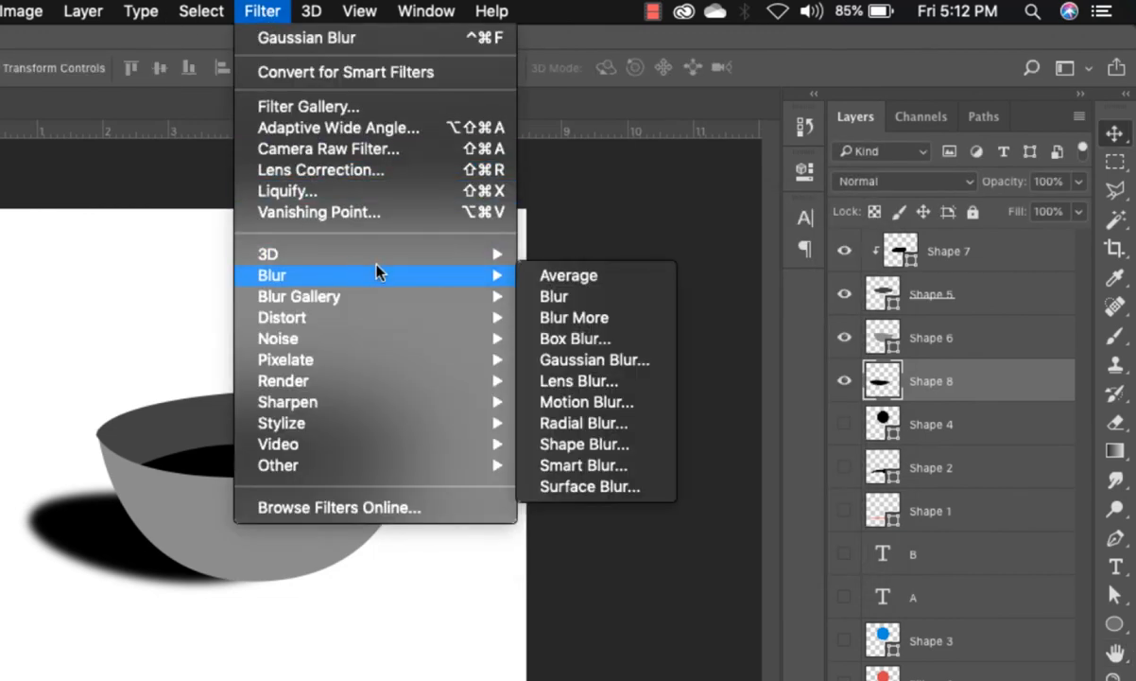
left_click(595, 404)
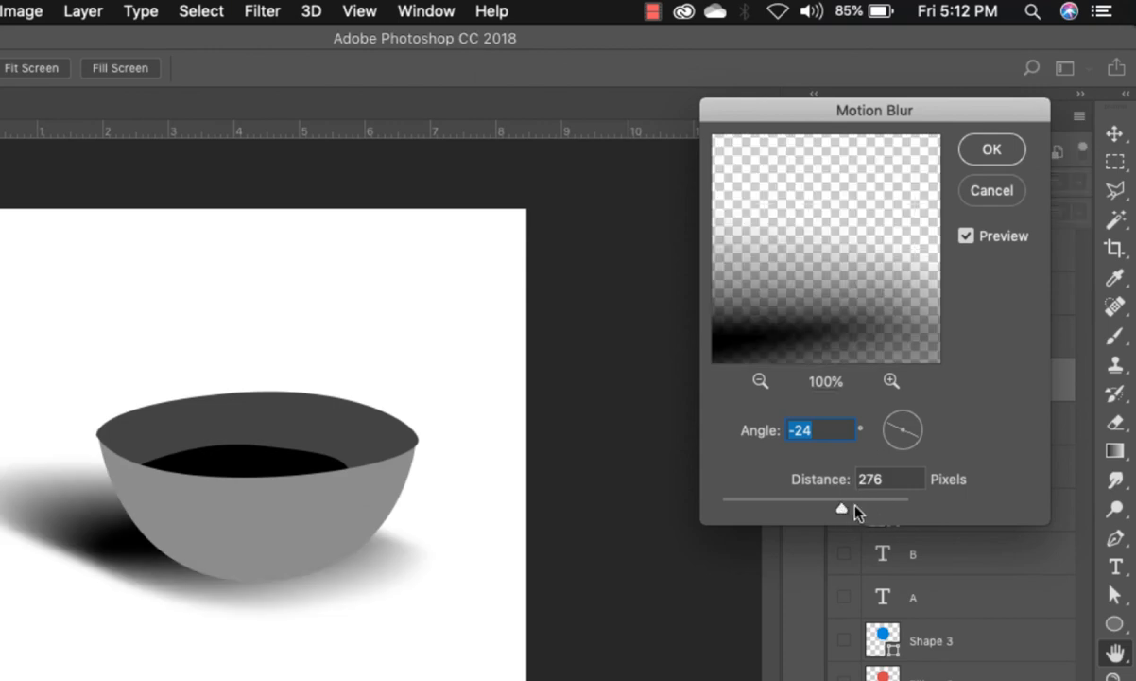
left_click_drag(837, 513, 817, 510)
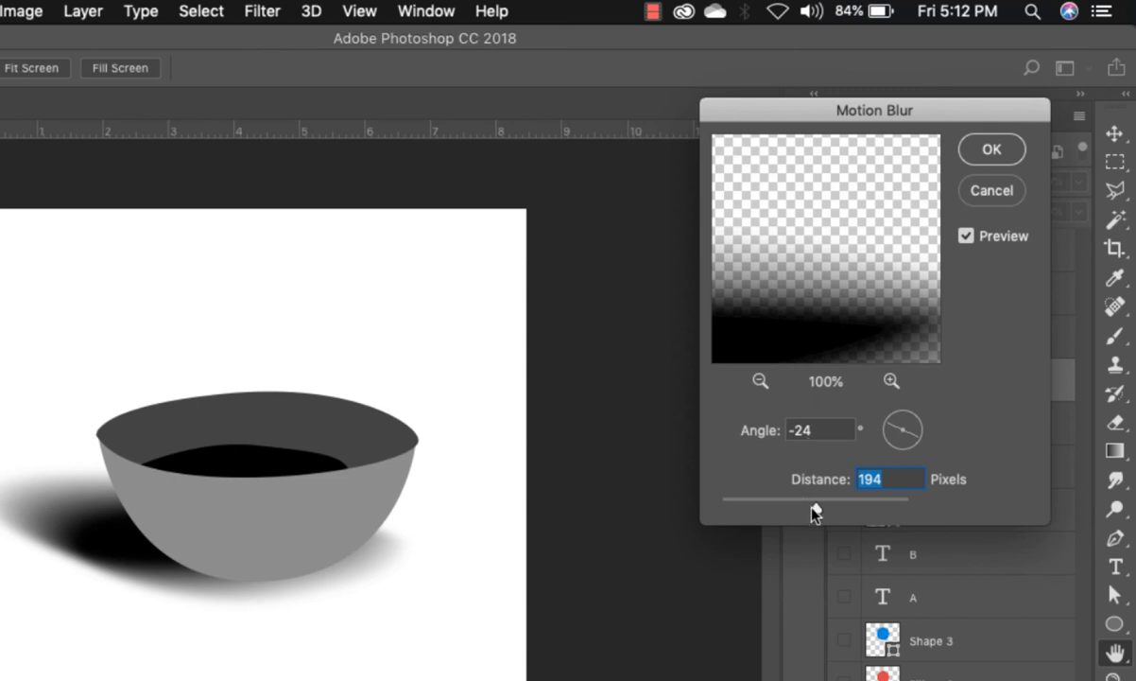
left_click_drag(816, 509, 787, 511)
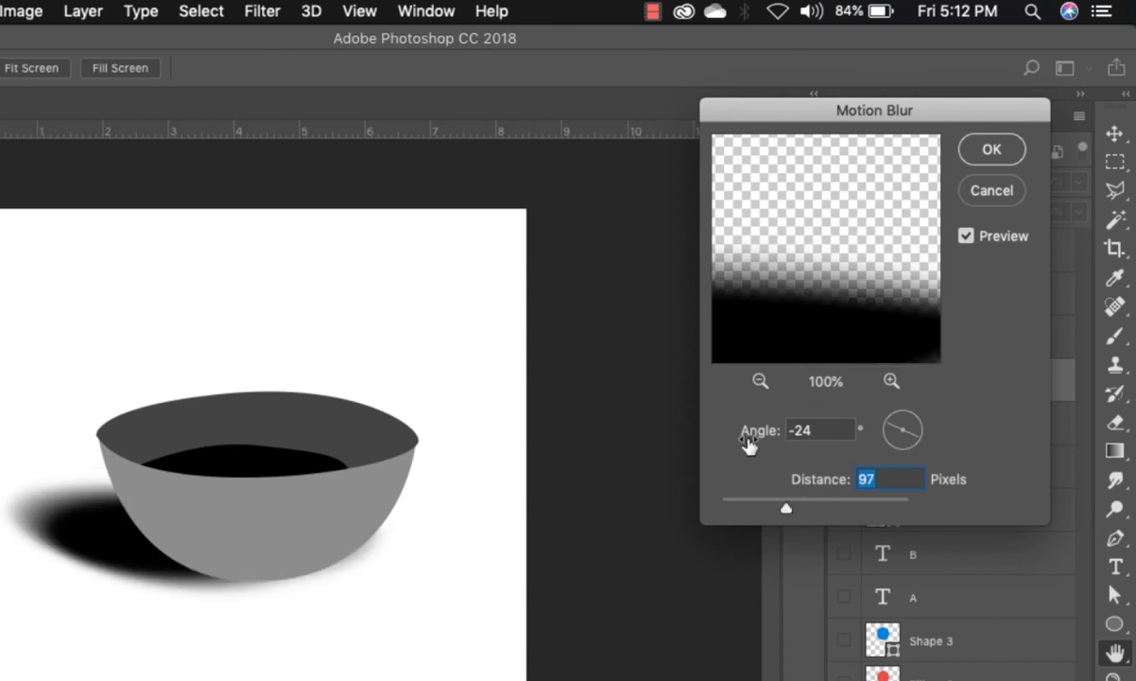
left_click(992, 149)
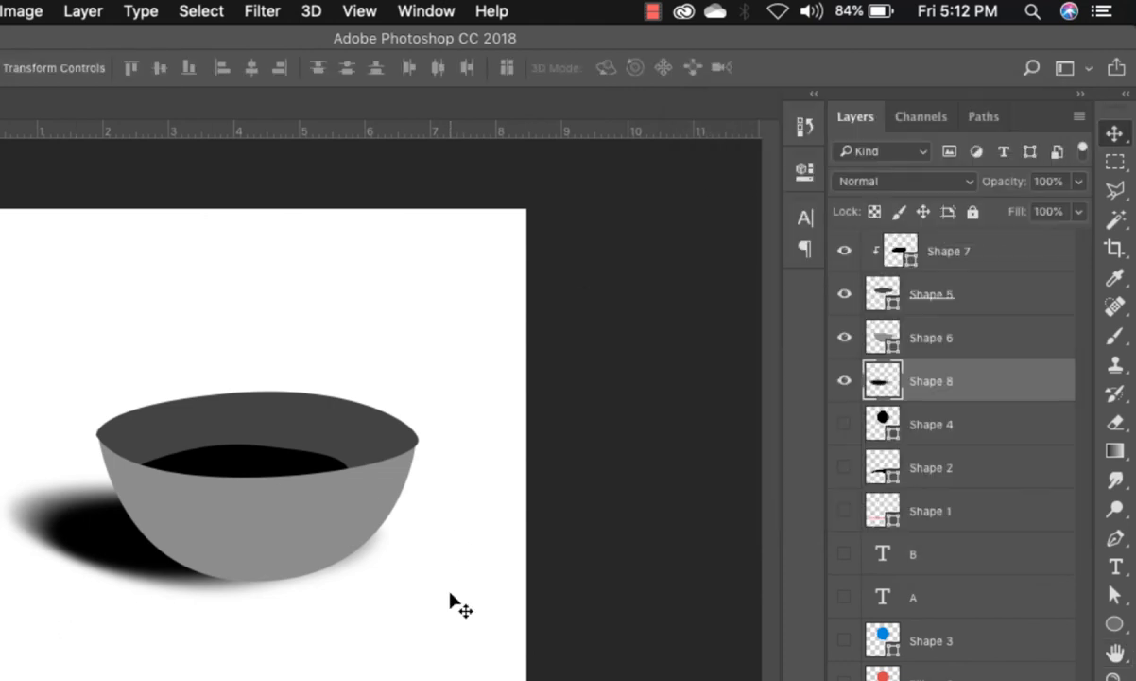